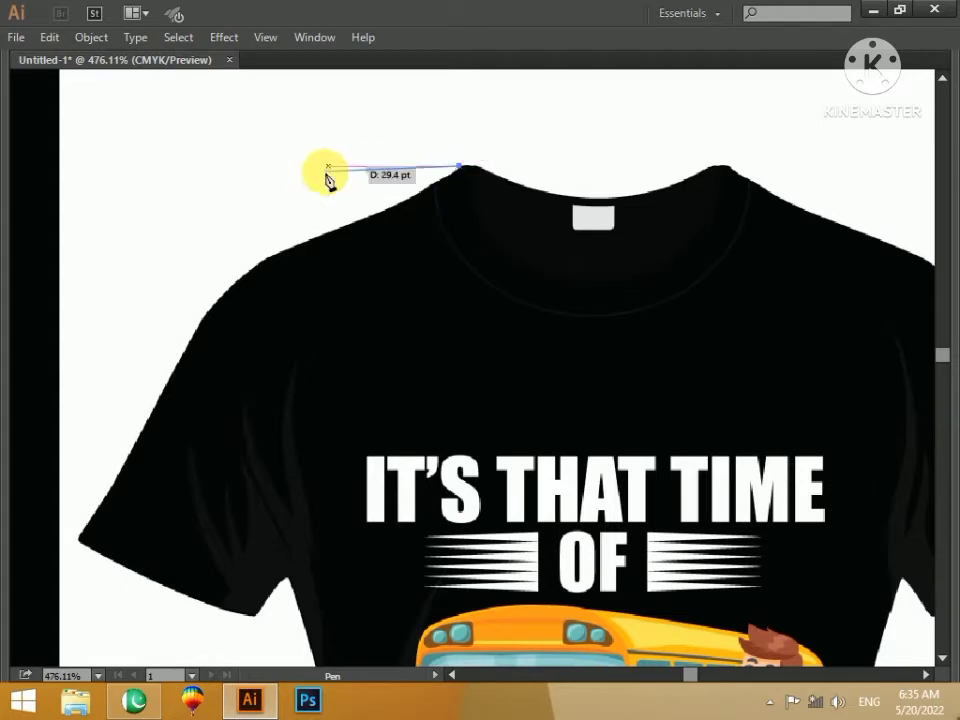
- Trace the shirt's left shoulder and outer sleeve edge with the Pen tool, following the curve downward from the collar
drag(264, 261, 217, 258)
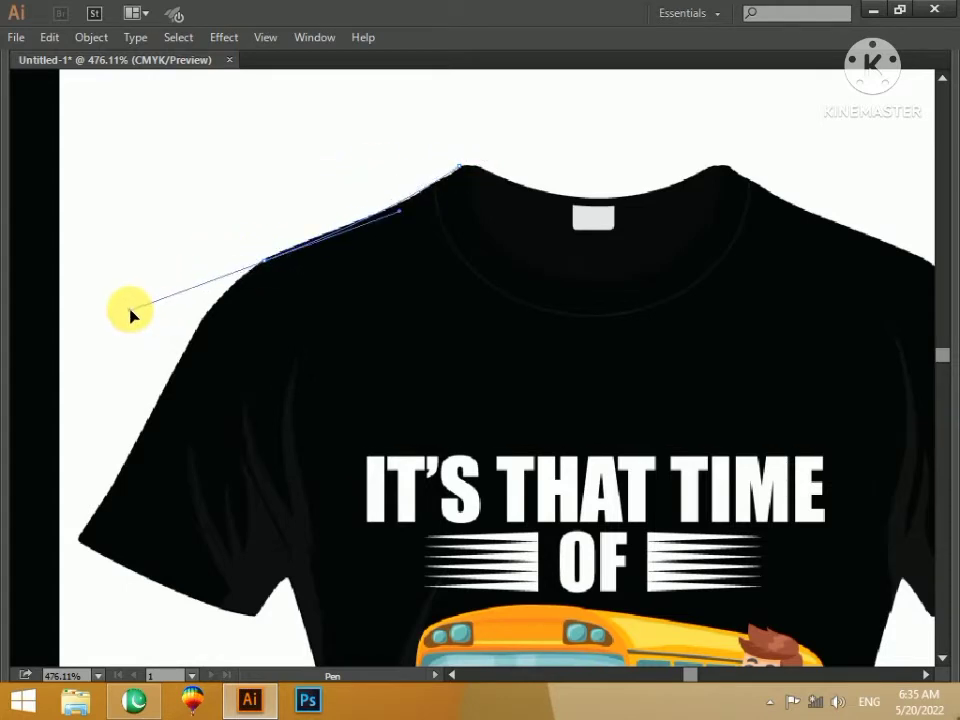
drag(131, 316, 172, 404)
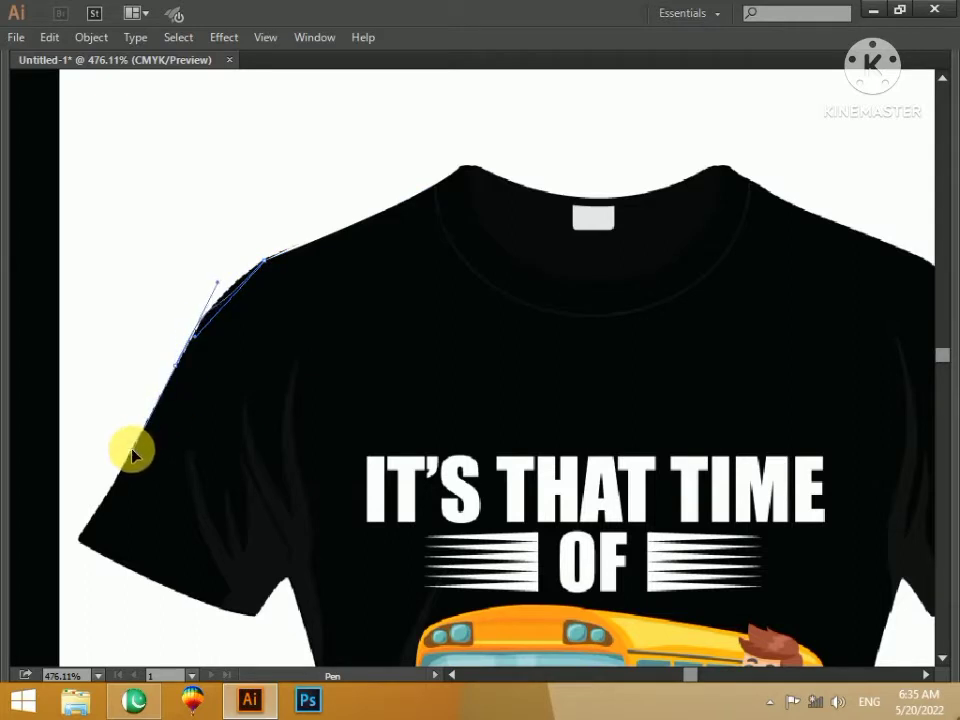
key(ctrl+z)
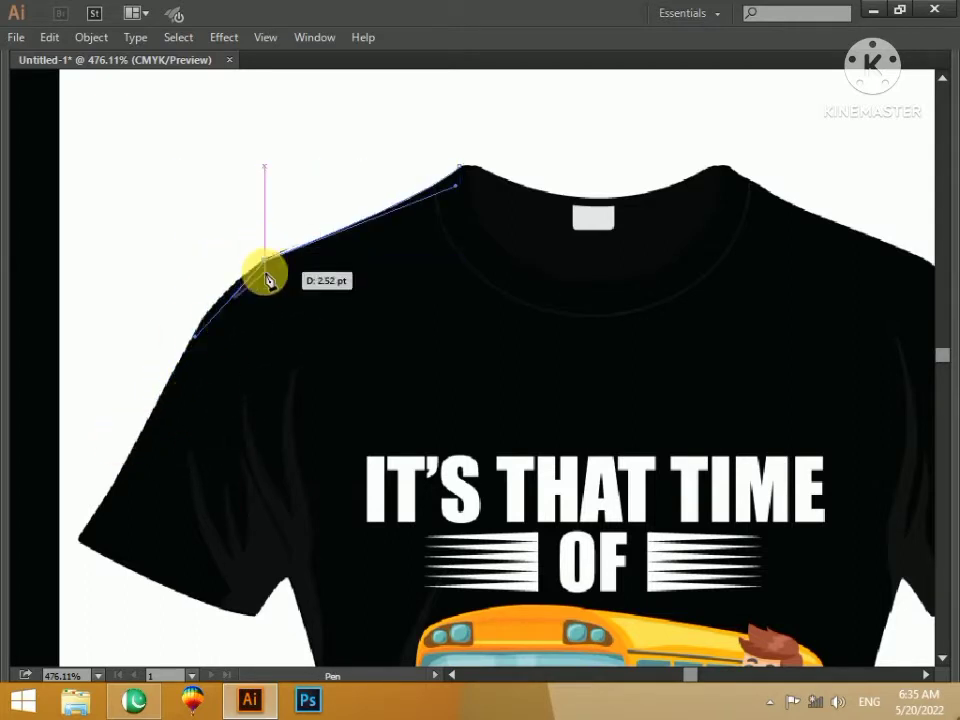
drag(265, 276, 167, 381)
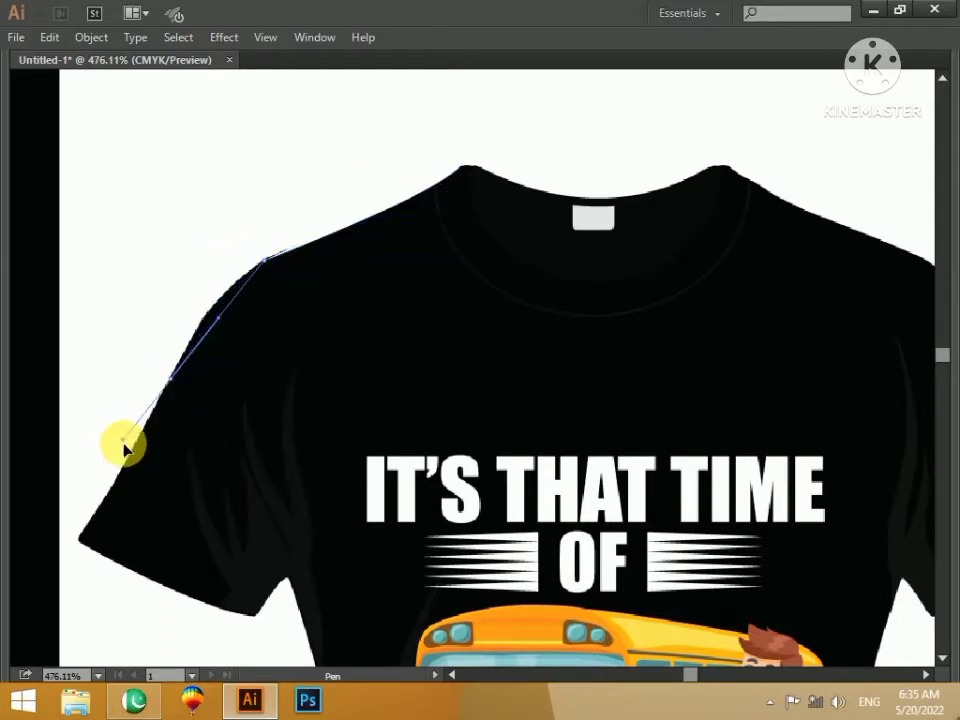
mouse_move(150, 452)
mouse_down()
mouse_move(133, 444)
mouse_move(141, 463)
mouse_move(133, 463)
mouse_move(132, 450)
mouse_up()
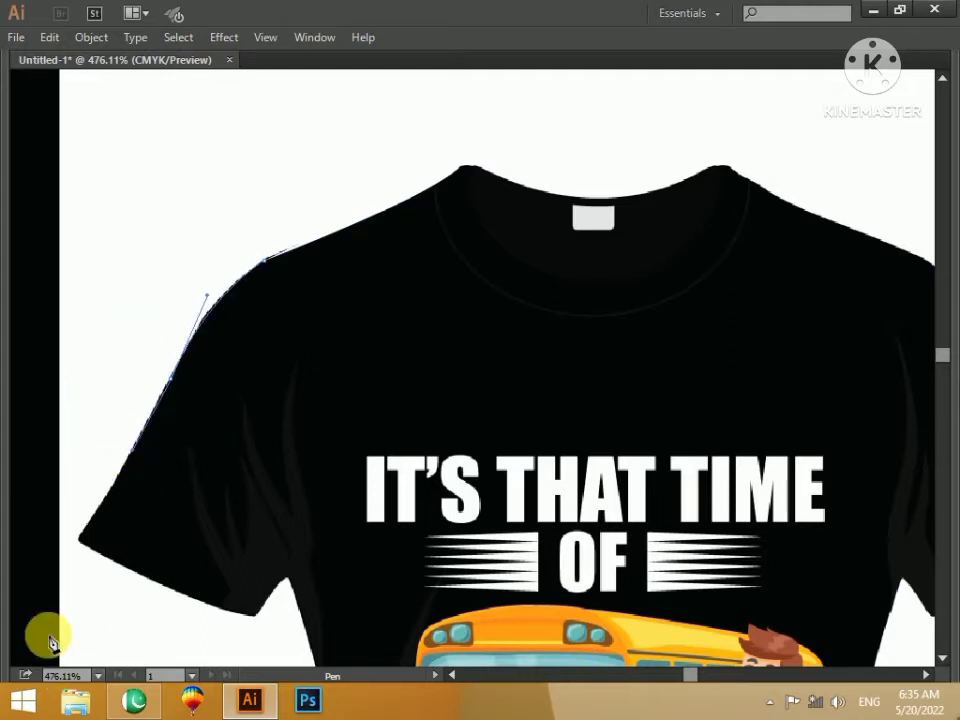
- Extend the path to the left sleeve's tip, along its curved hem and up to the underarm point
click(78, 539)
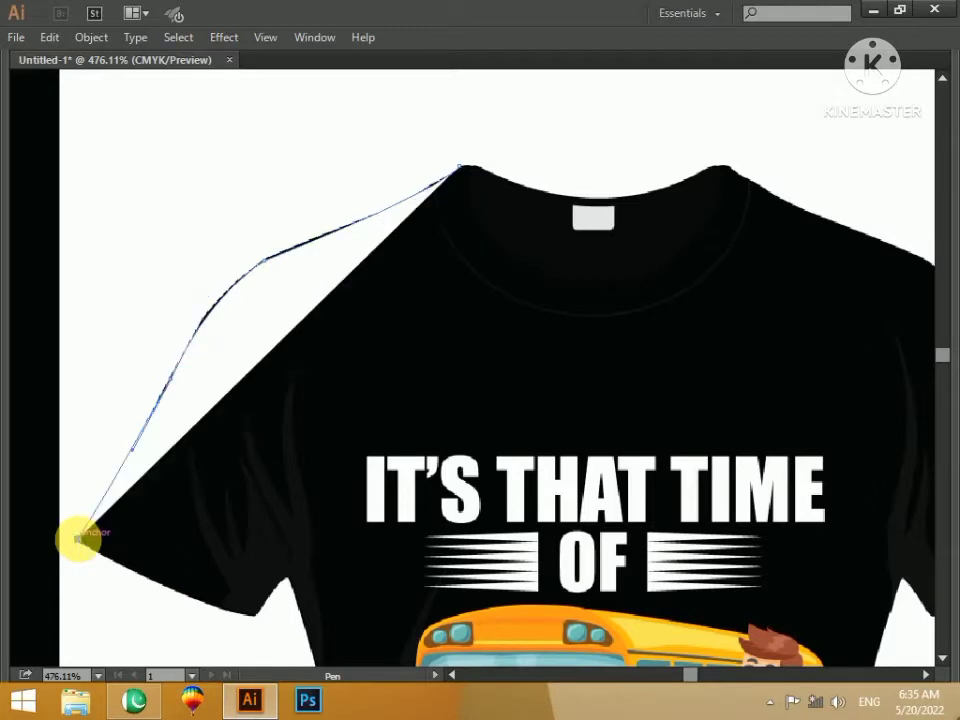
drag(255, 614, 281, 617)
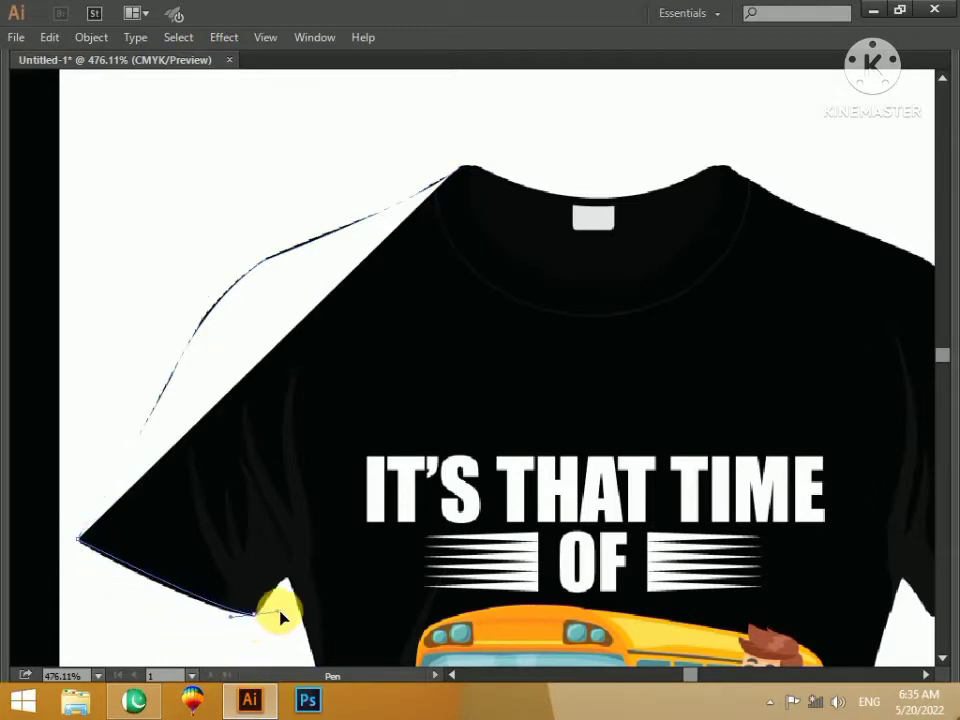
drag(290, 574, 290, 576)
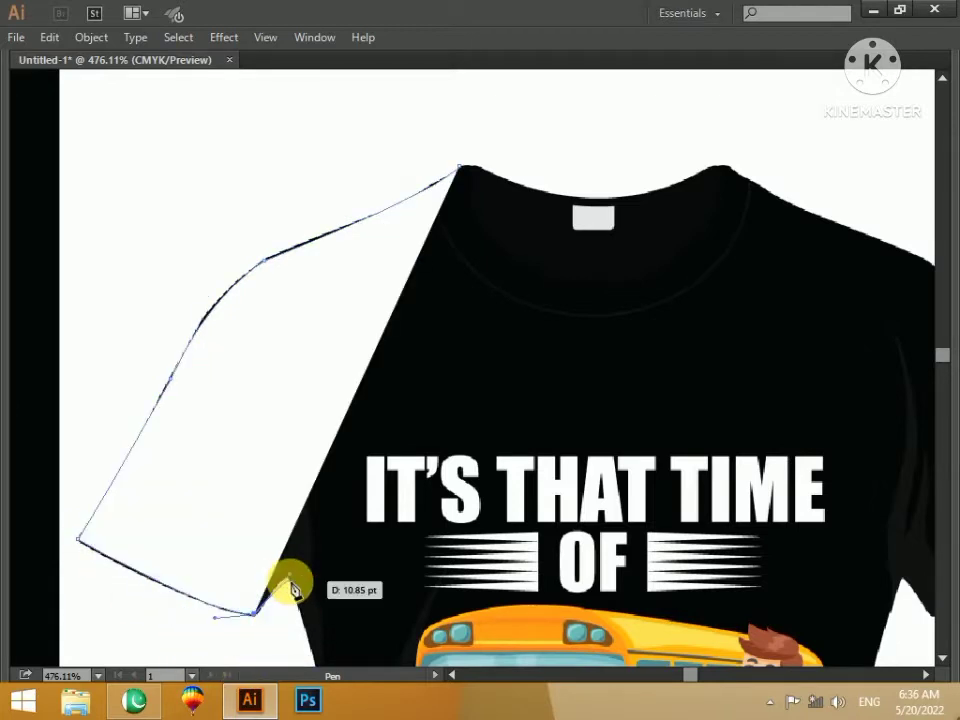
- Continue the path down the shirt's left side from the underarm, following the slight curves toward the bottom hem
scroll(291, 519, down, 5)
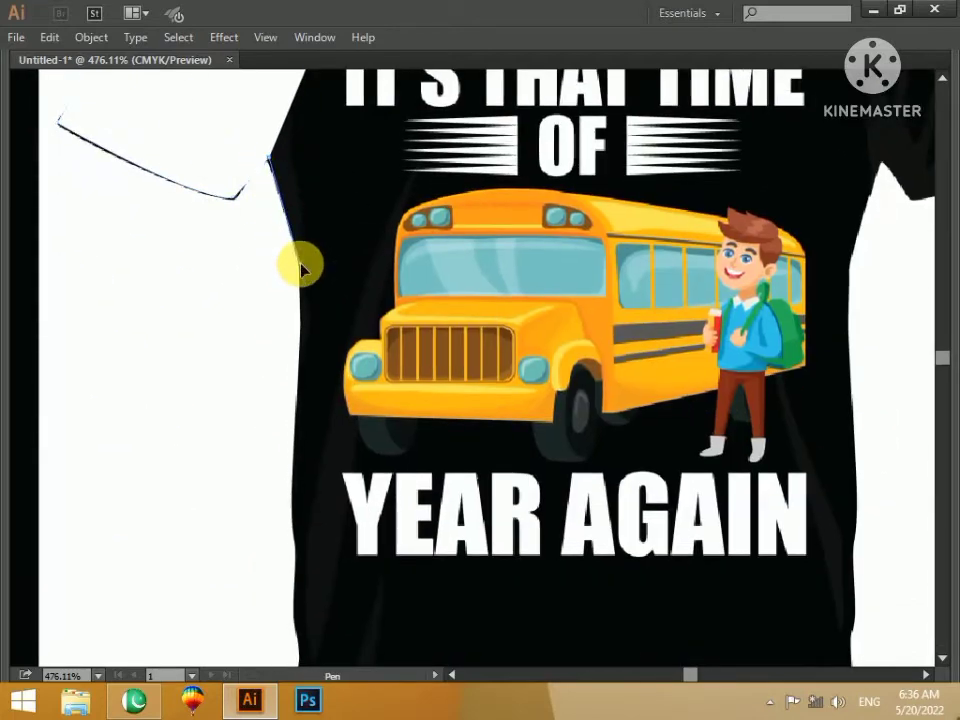
click(298, 263)
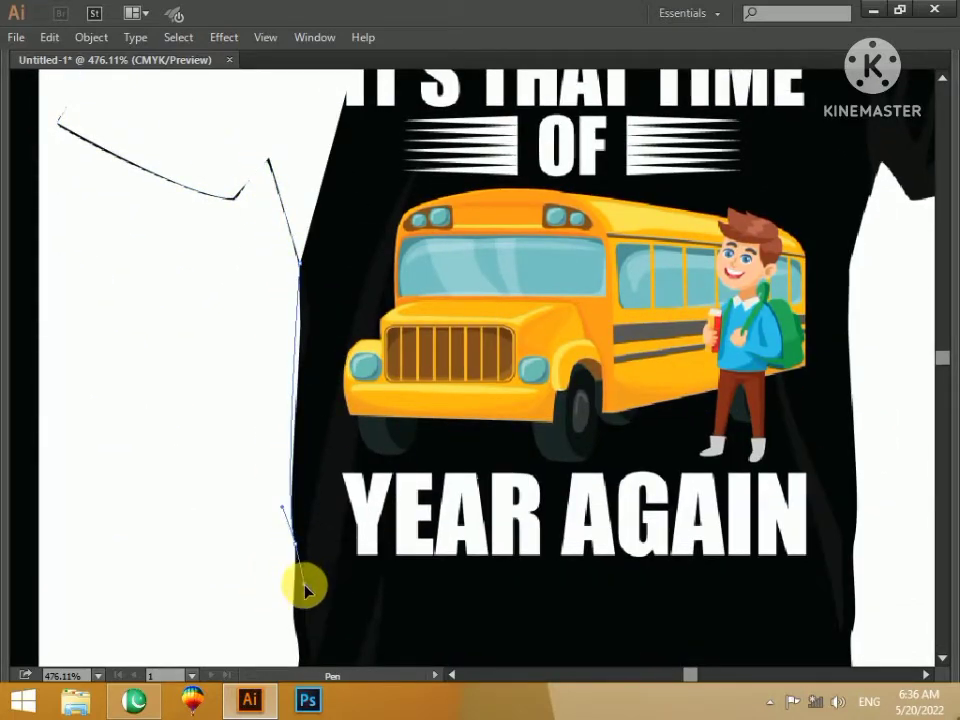
drag(305, 587, 349, 300)
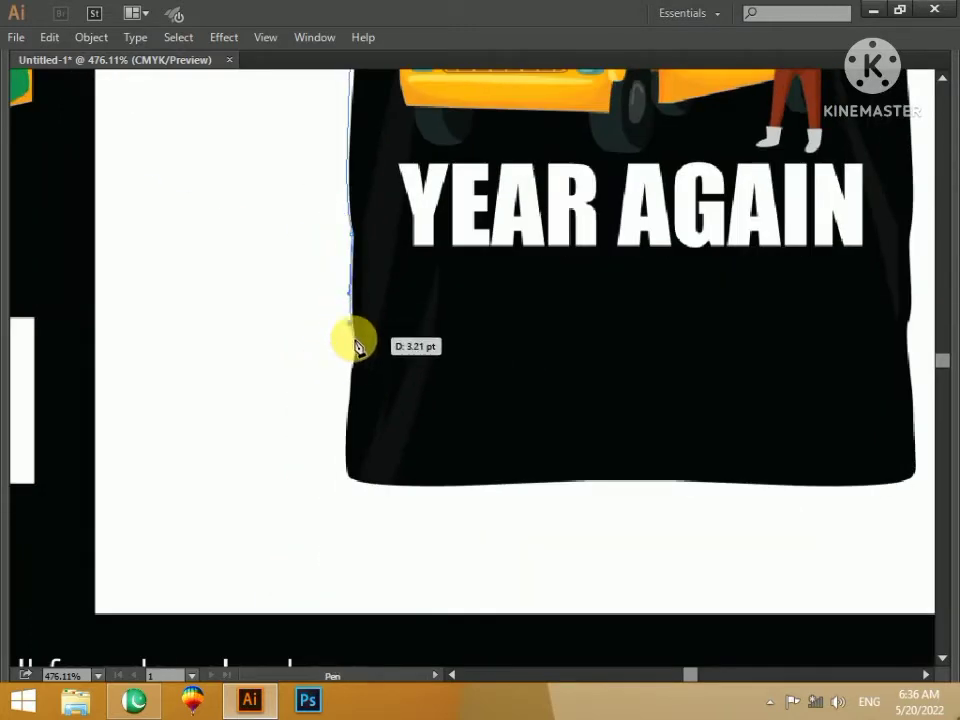
drag(351, 371, 343, 388)
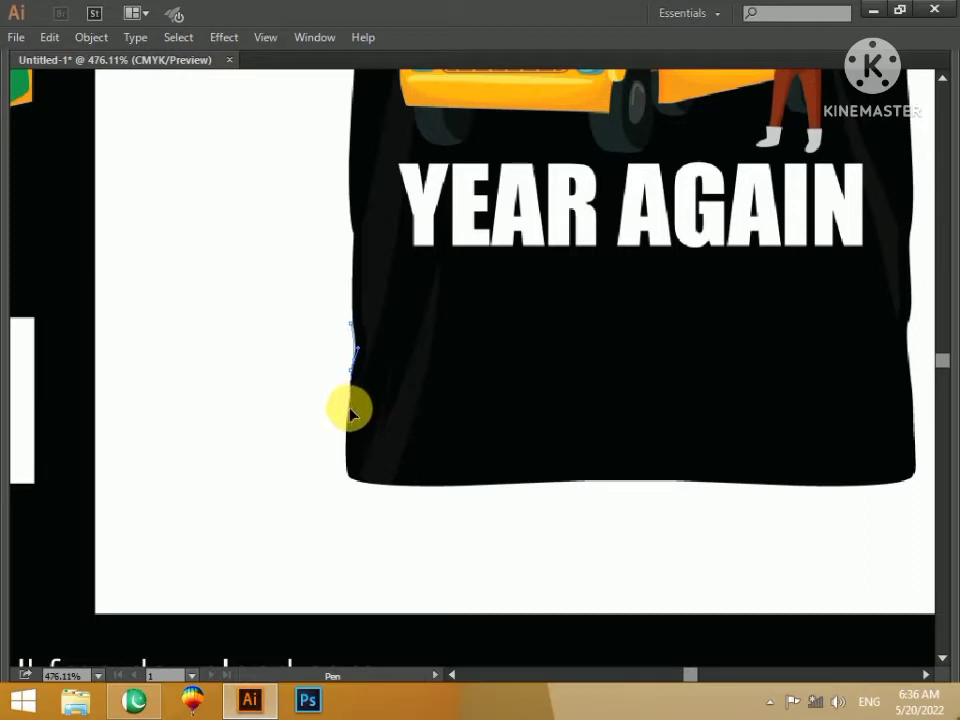
- Trace the rounded lower-left corner, the bottom hem and the lower-right corner of the shirt
drag(353, 484, 655, 489)
key(ctrl+z)
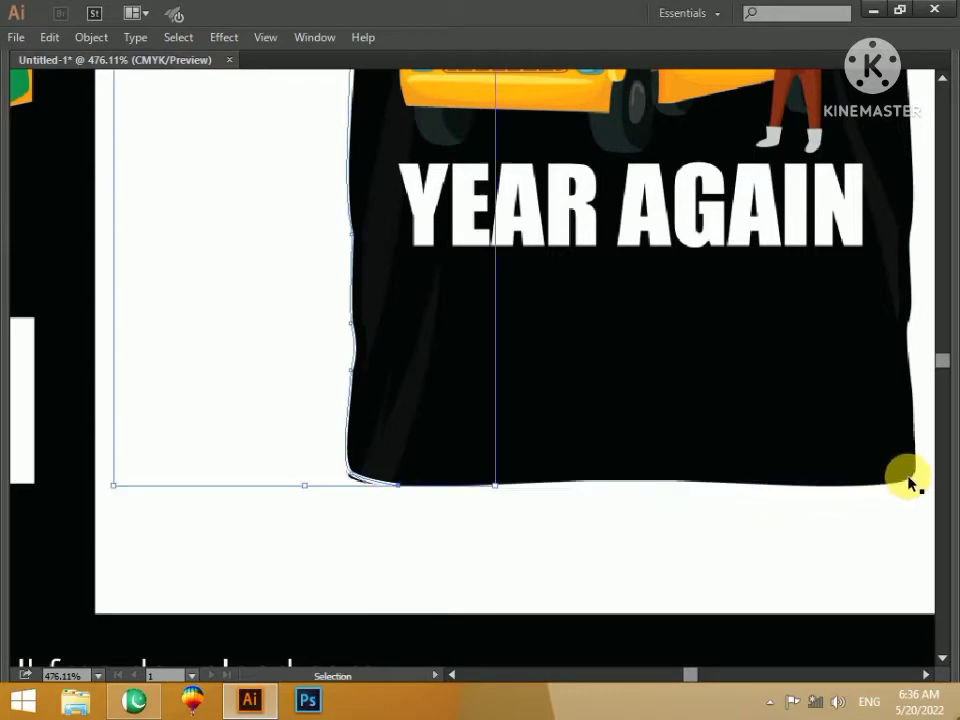
drag(818, 487, 680, 362)
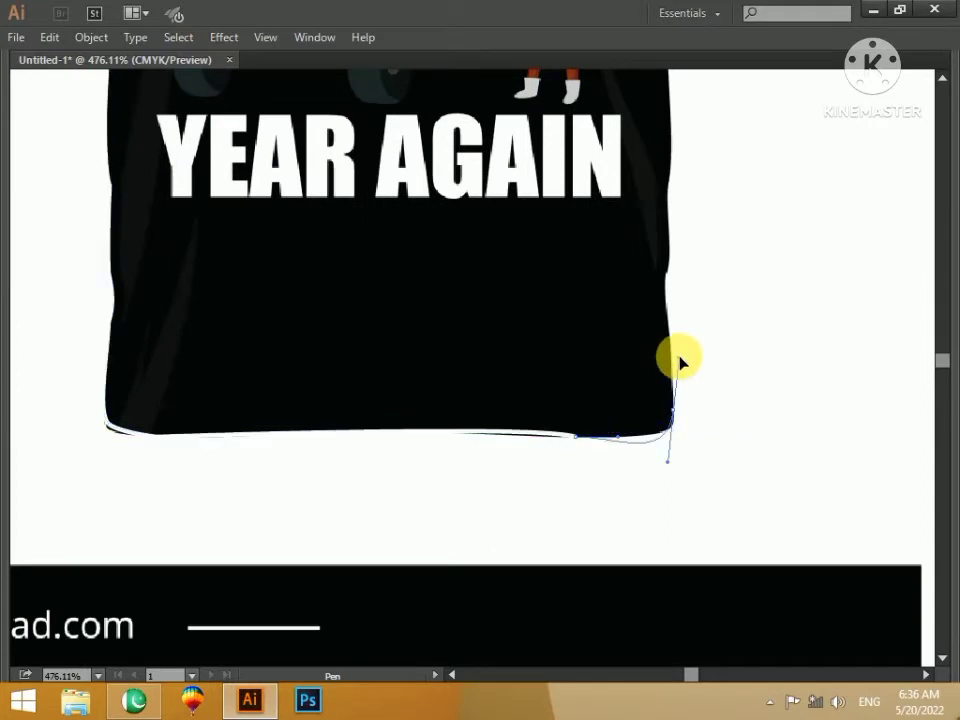
- Continue the path up the shirt's right side from the bottom corner to the bend below the underarm
click(668, 281)
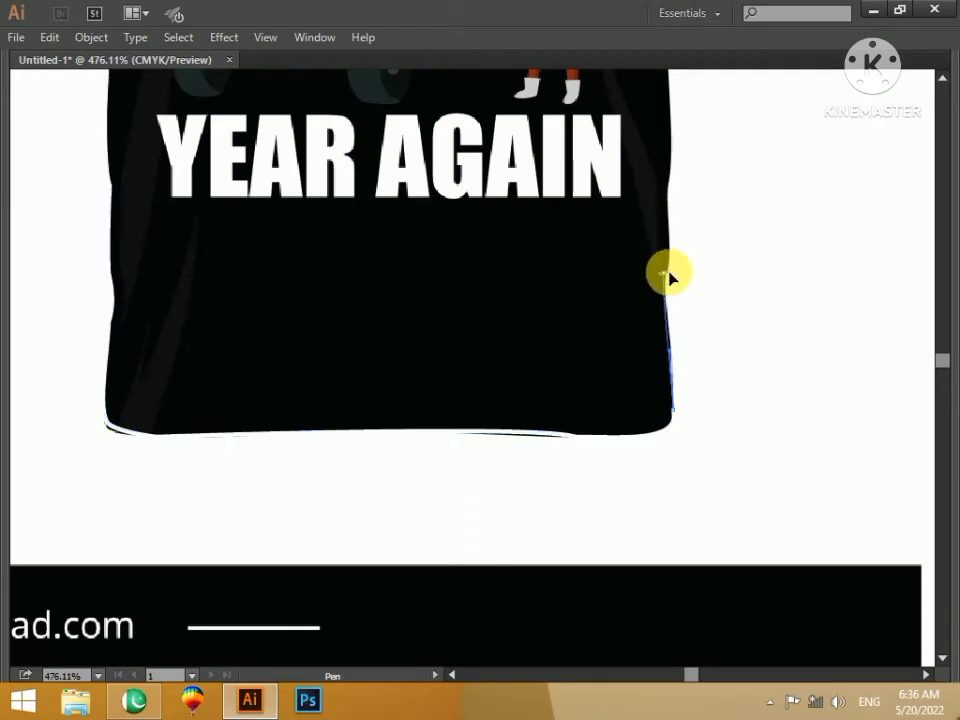
click(668, 197)
scroll(672, 195, up, 4)
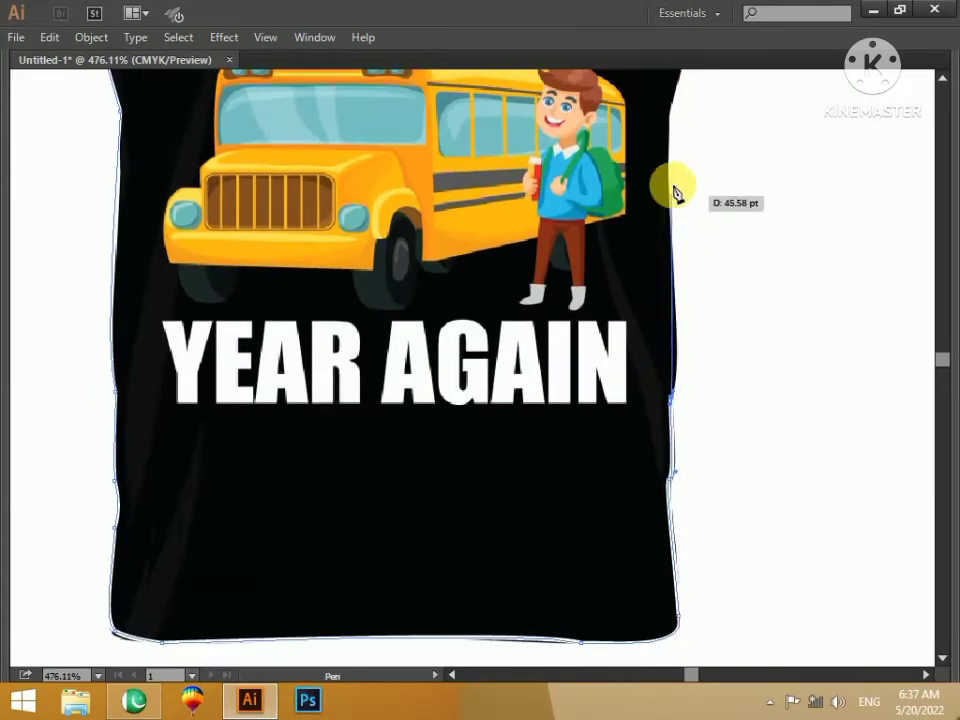
click(672, 123)
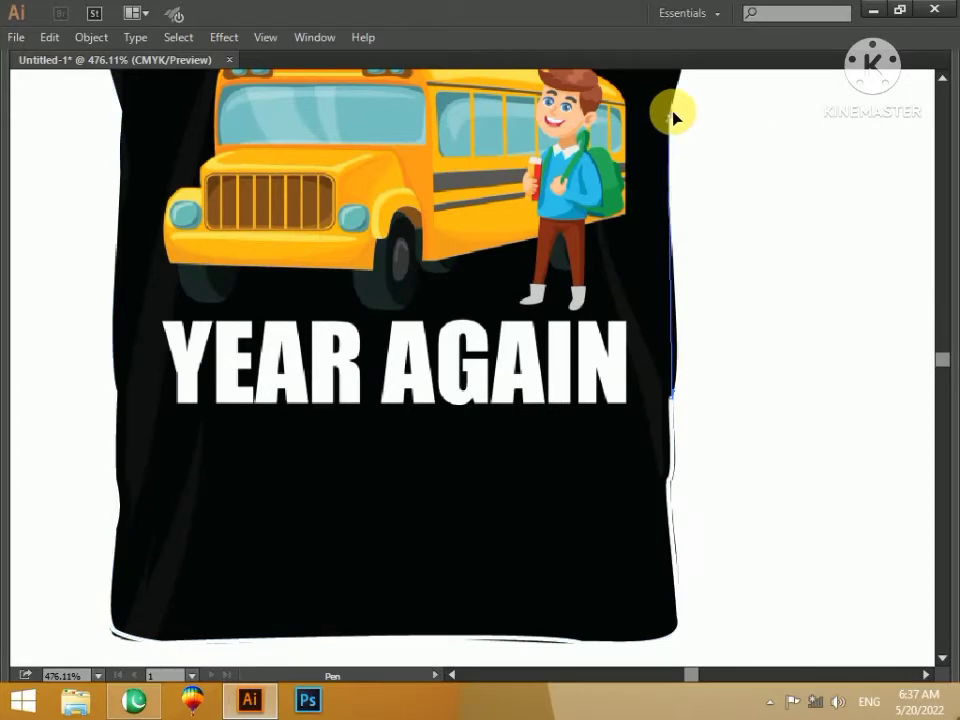
drag(607, 401, 640, 342)
key(ctrl+z)
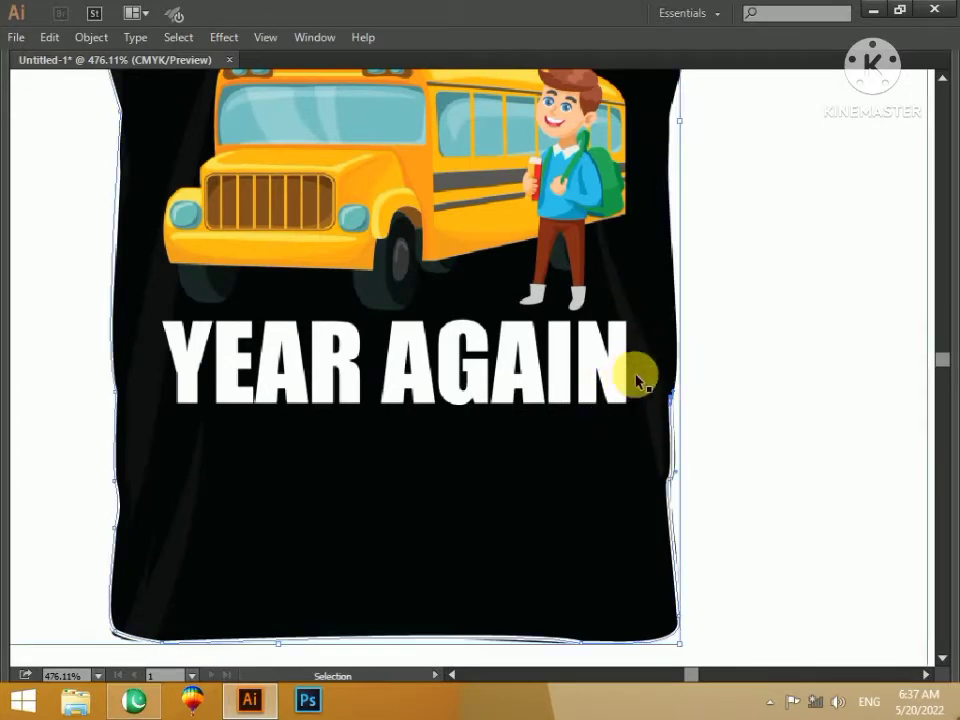
drag(701, 254, 529, 268)
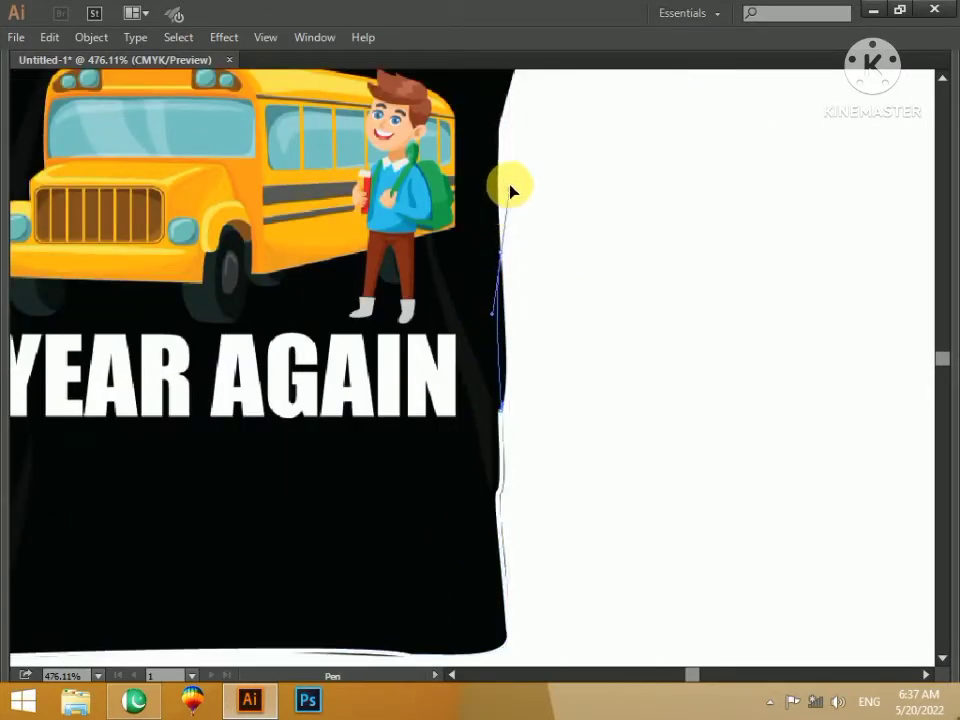
click(498, 128)
- Trace the right underarm and the curved hem of the right sleeve out to the sleeve's tip
drag(498, 128, 317, 497)
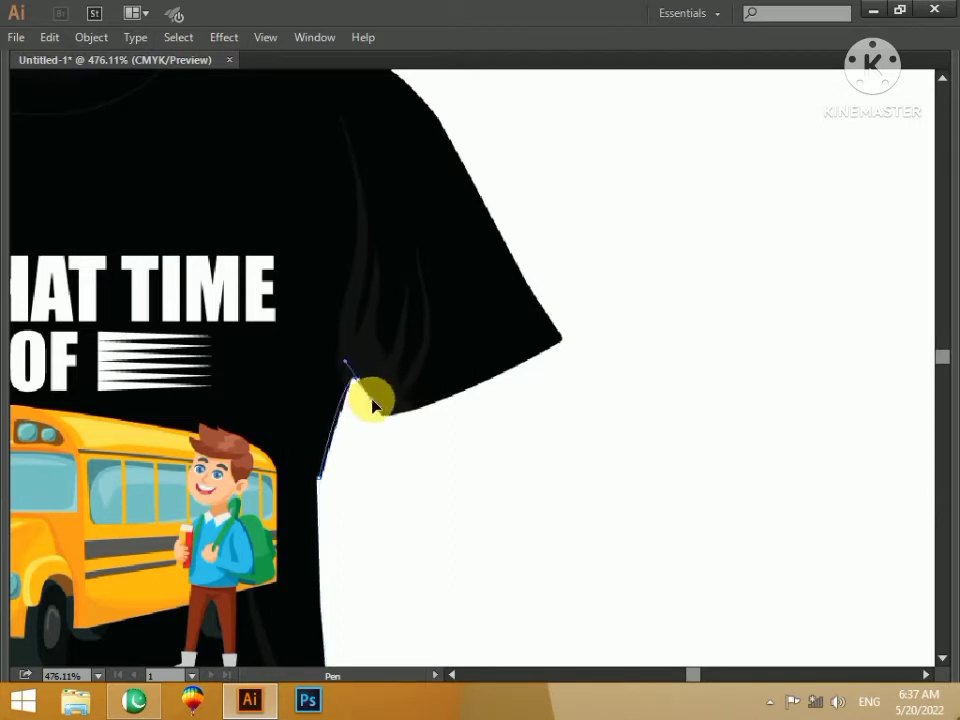
click(378, 411)
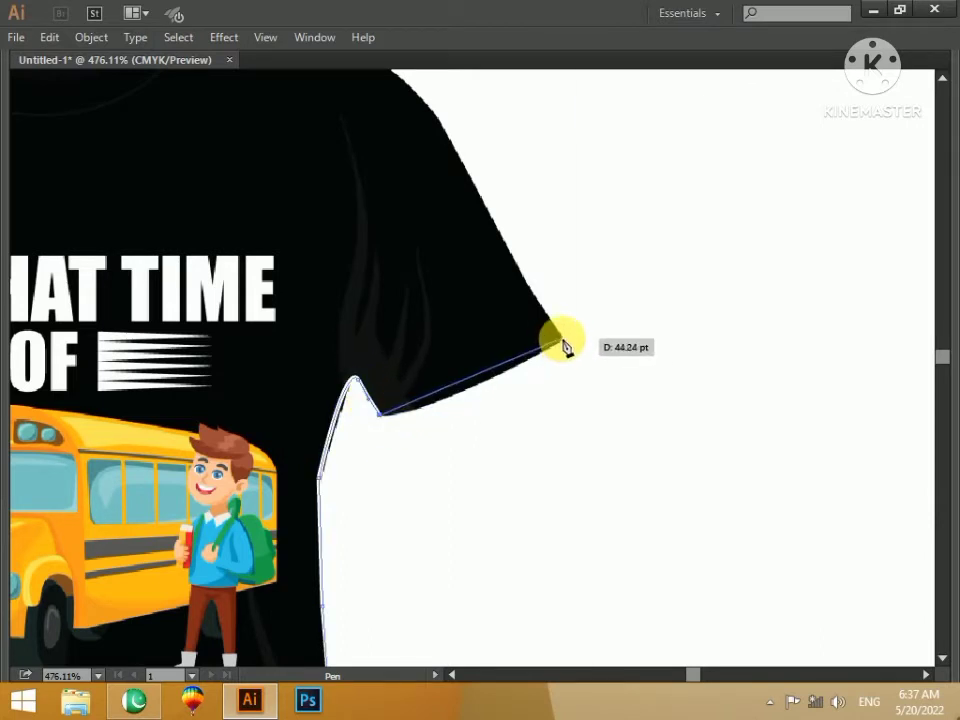
drag(597, 300, 677, 270)
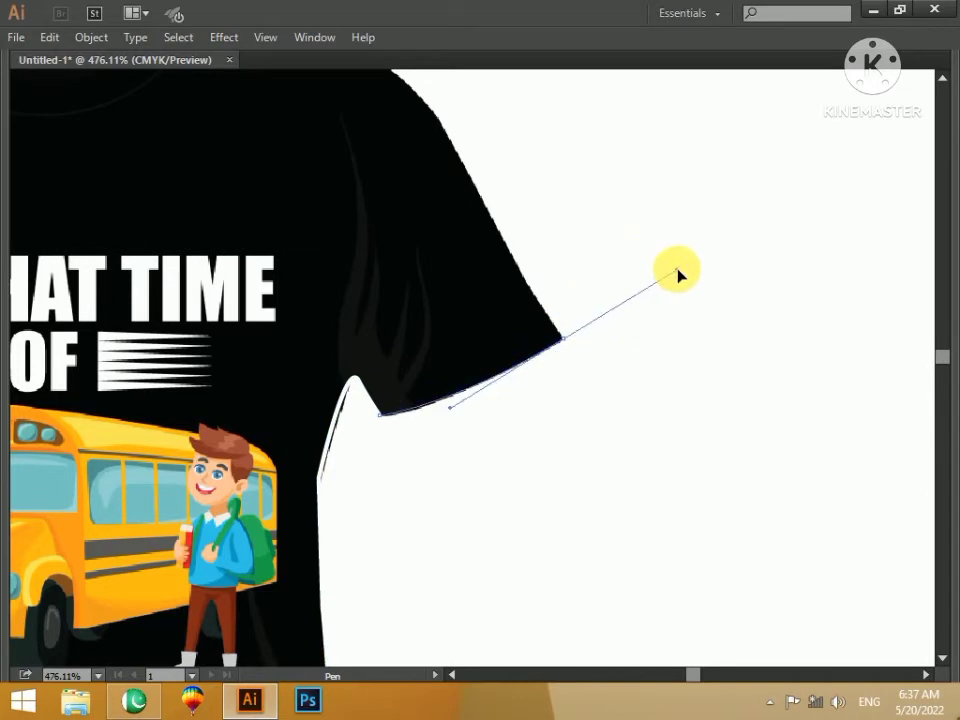
drag(449, 186, 525, 476)
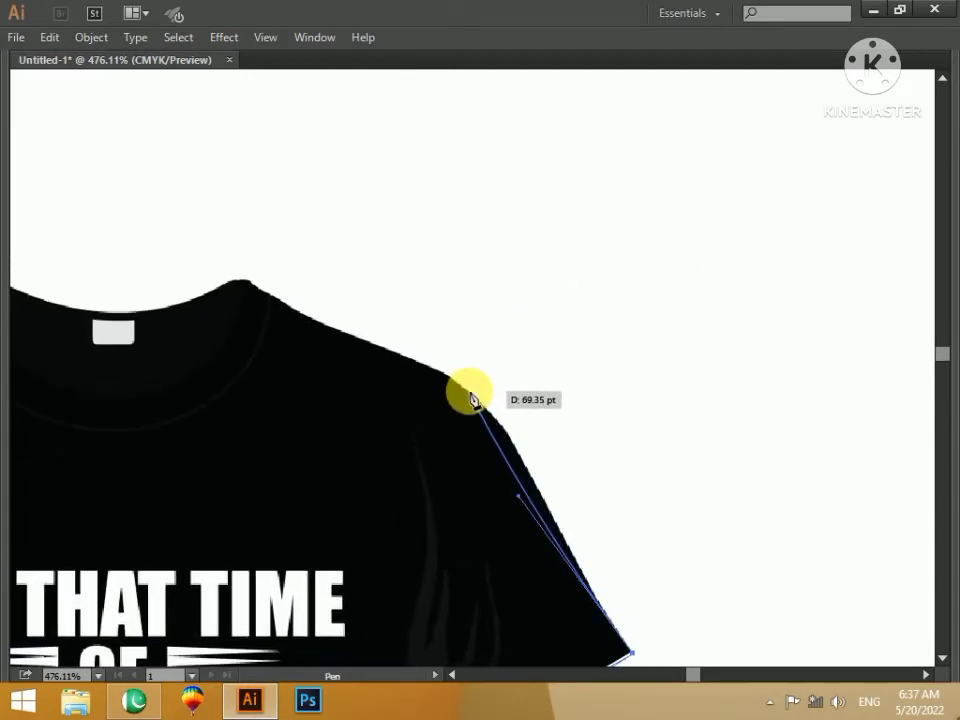
drag(470, 392, 403, 343)
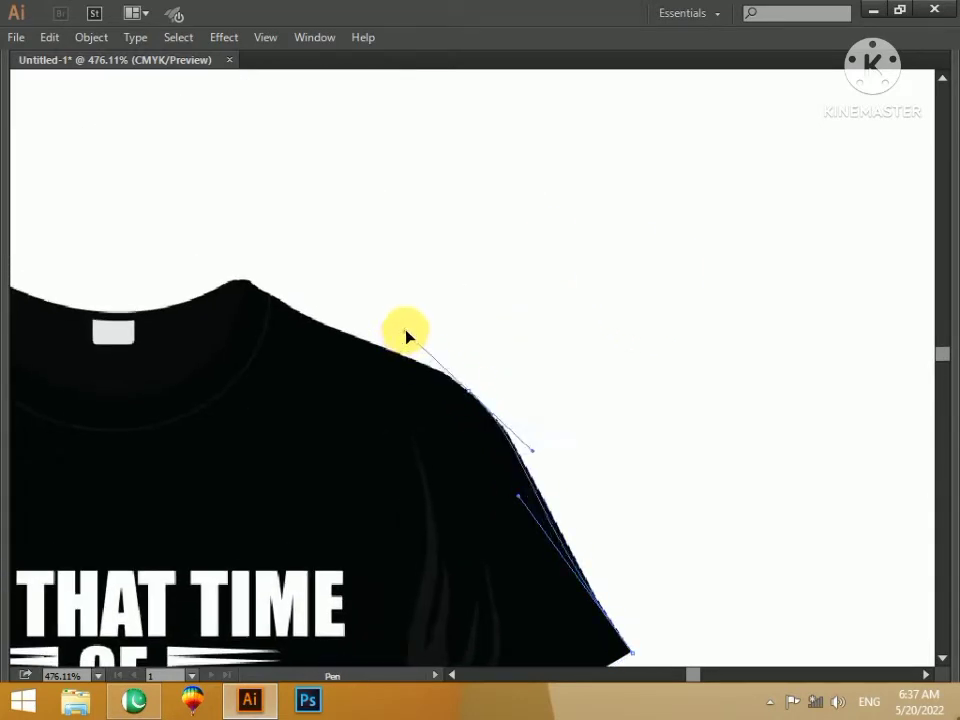
click(245, 283)
key(ctrl+z)
key(ctrl+z)
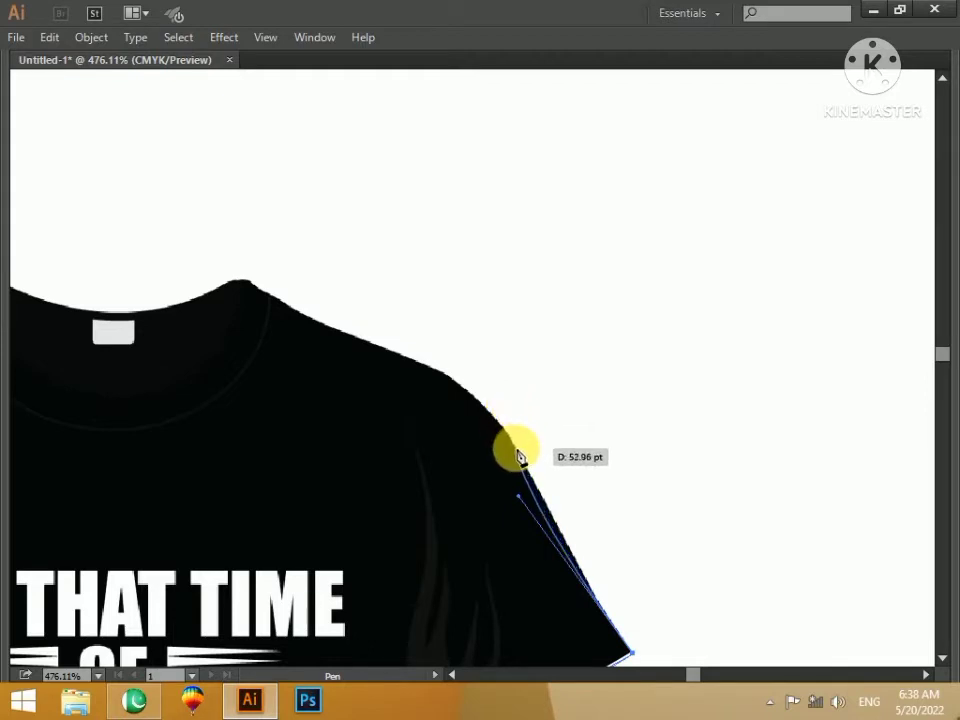
drag(519, 450, 463, 392)
key(v)
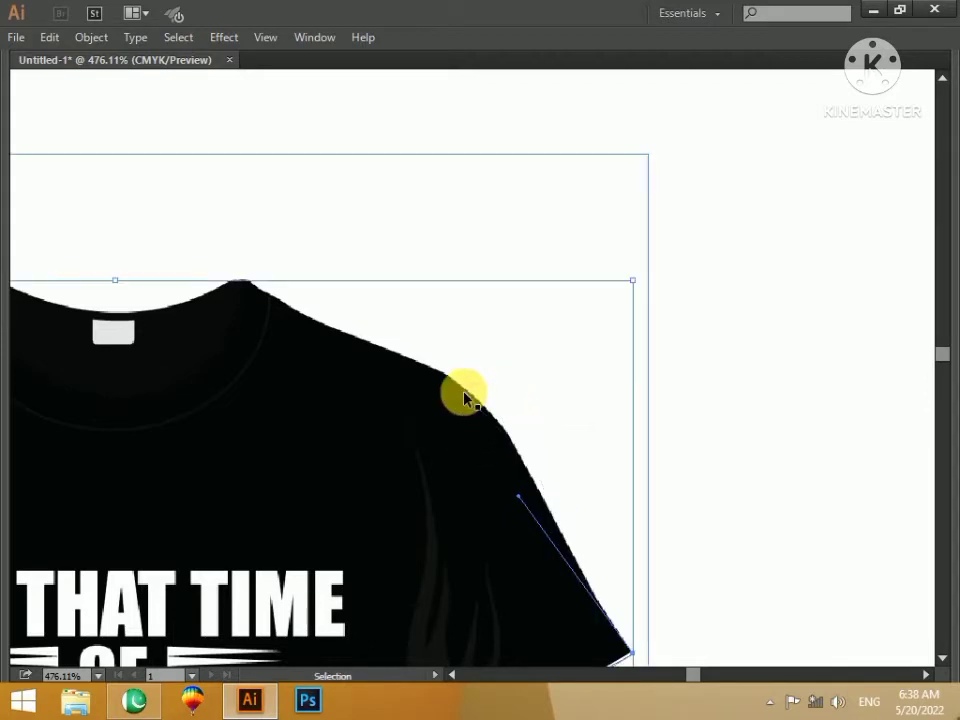
- Resume the path at the right sleeve's tip and trace the outer sleeve edge and shoulder curve up to the collar
key(p)
drag(632, 653, 516, 450)
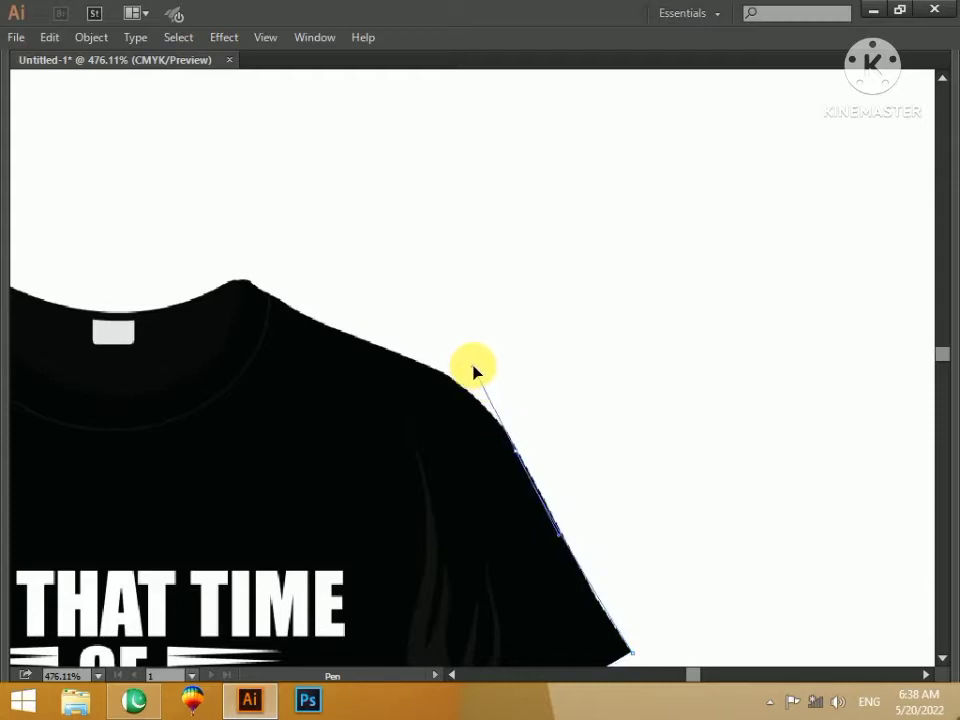
drag(478, 398, 418, 368)
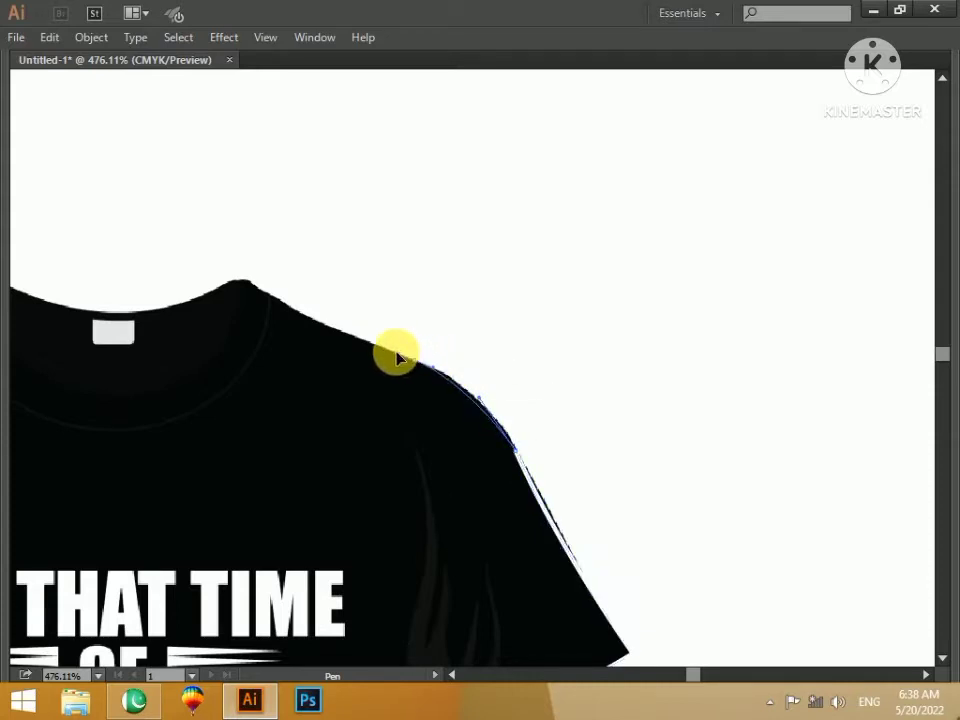
drag(245, 281, 203, 245)
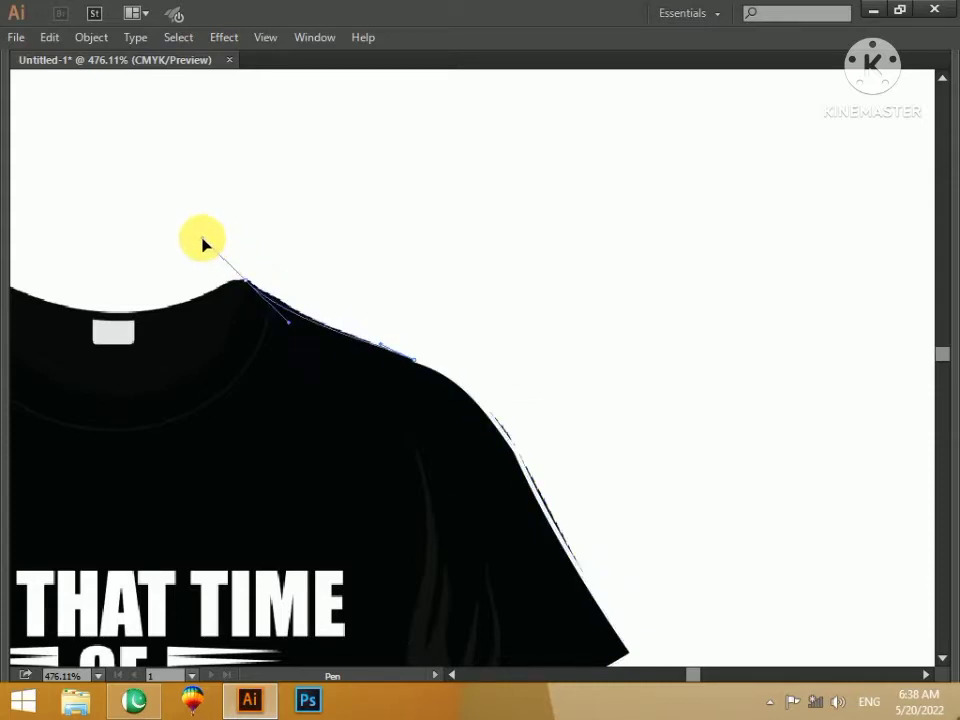
- Trace the curved back neckline above the label and close the path at its starting point on the left collar
drag(139, 314, 369, 361)
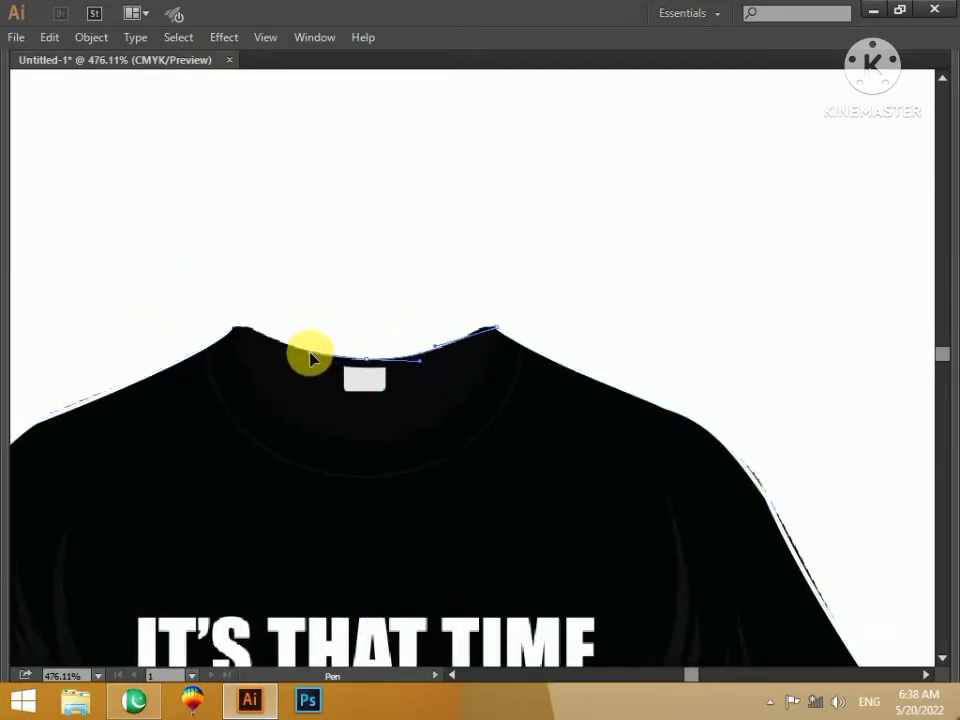
click(250, 336)
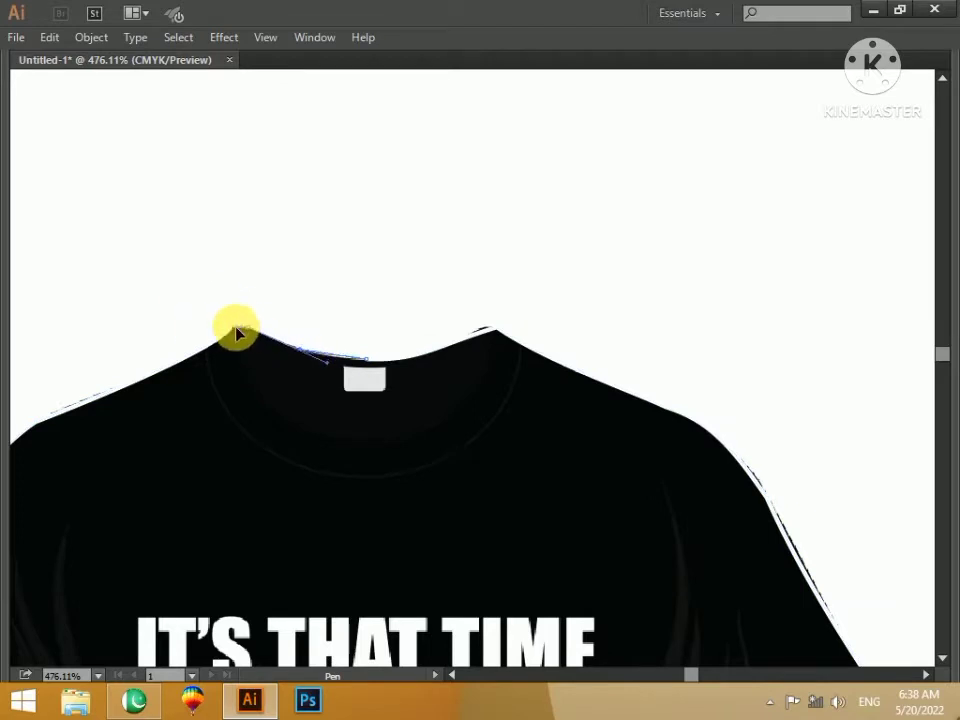
drag(237, 334, 228, 336)
- Reset the traced shirt outline to the default white fill and black stroke
key(ctrl+minus)
key(ctrl+minus)
key(ctrl+minus)
key(ctrl+minus)
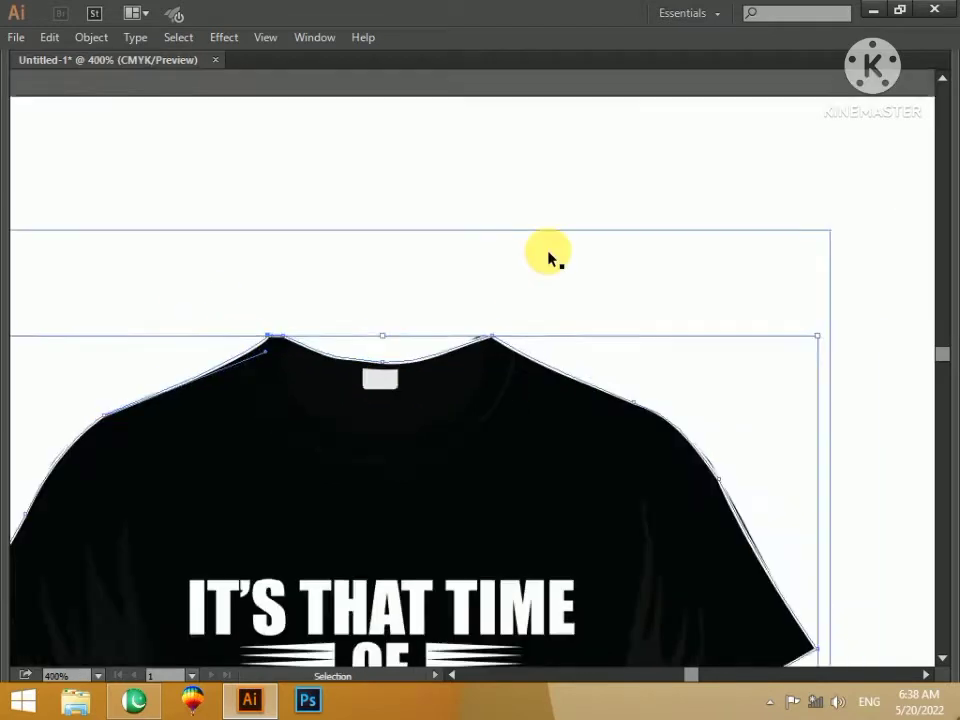
key(d)
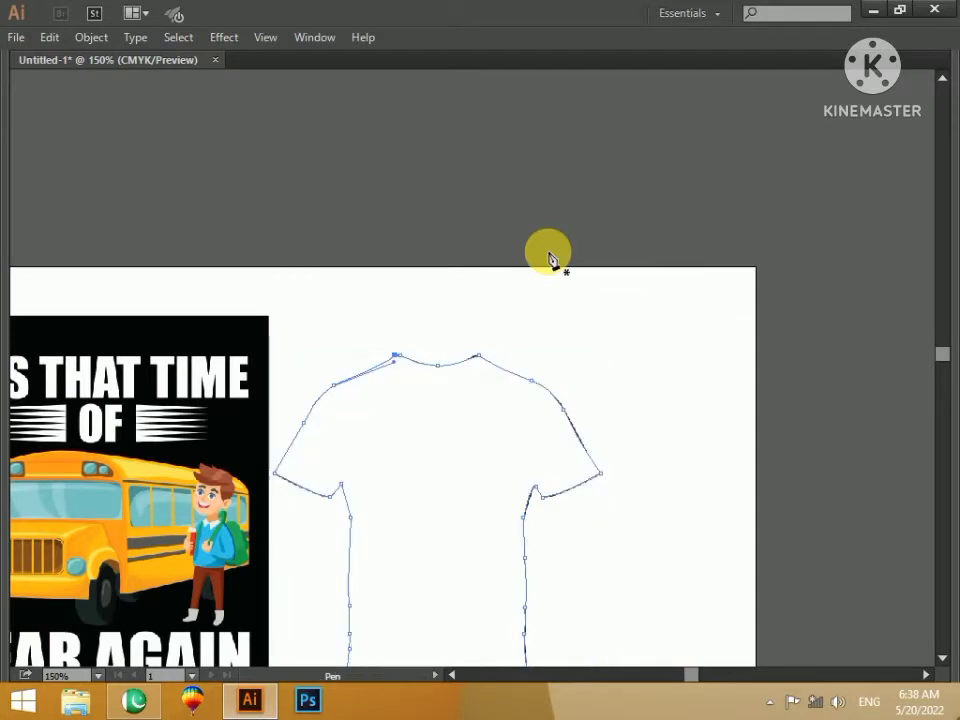
- Draw a tall background rectangle beside the artboard and fill it with the black sampled from the reference image
key(ctrl+minus)
key(ctrl+minus)
key(ctrl+minus)
key(p)
key(m)
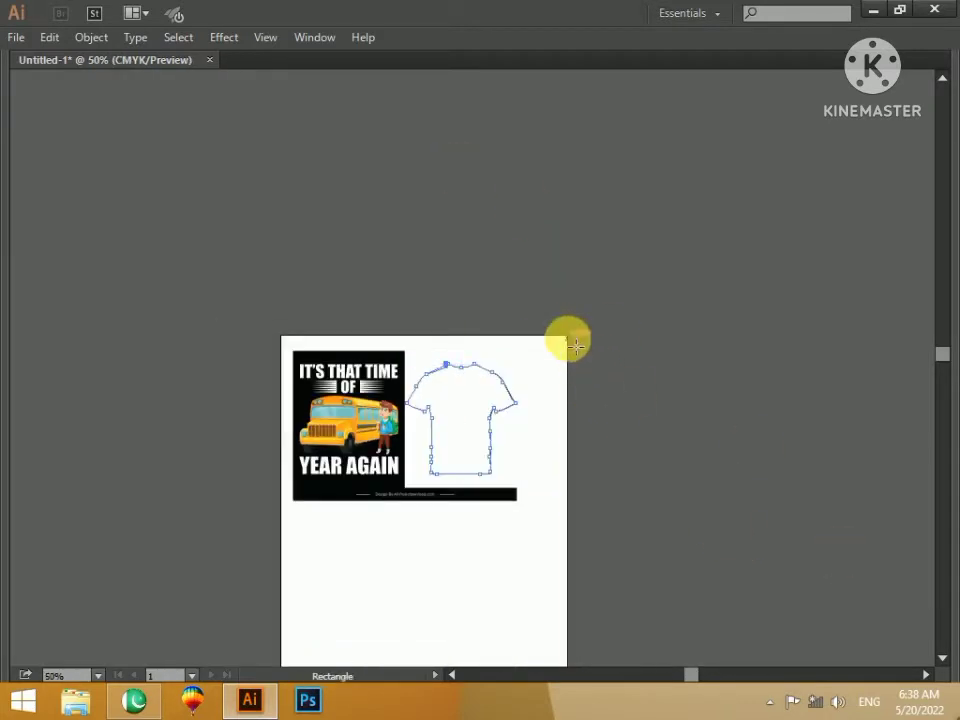
drag(567, 338, 741, 564)
key(i)
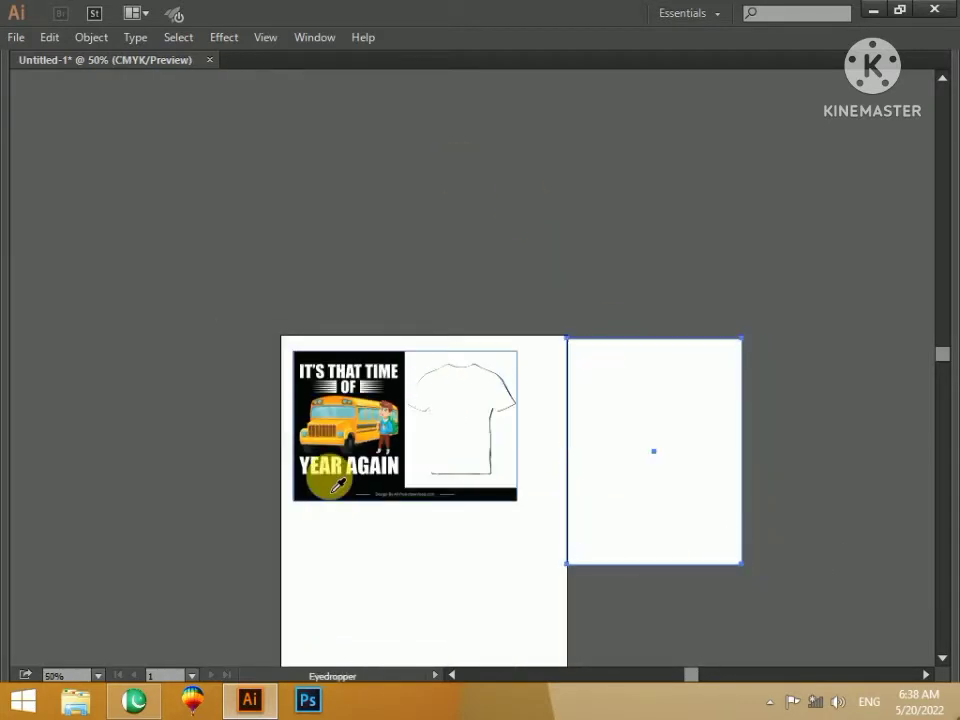
click(343, 482)
- Move the traced shirt off the reference image onto the black rectangle
key(v)
drag(471, 454, 652, 462)
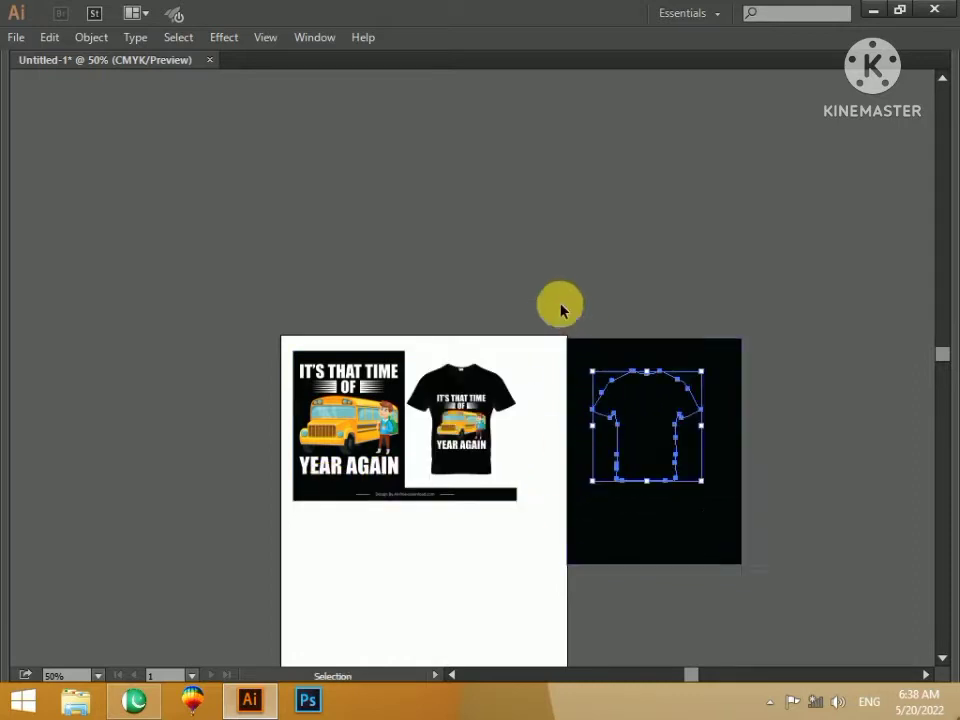
drag(559, 305, 638, 426)
click(661, 461)
click(532, 298)
drag(537, 312, 527, 288)
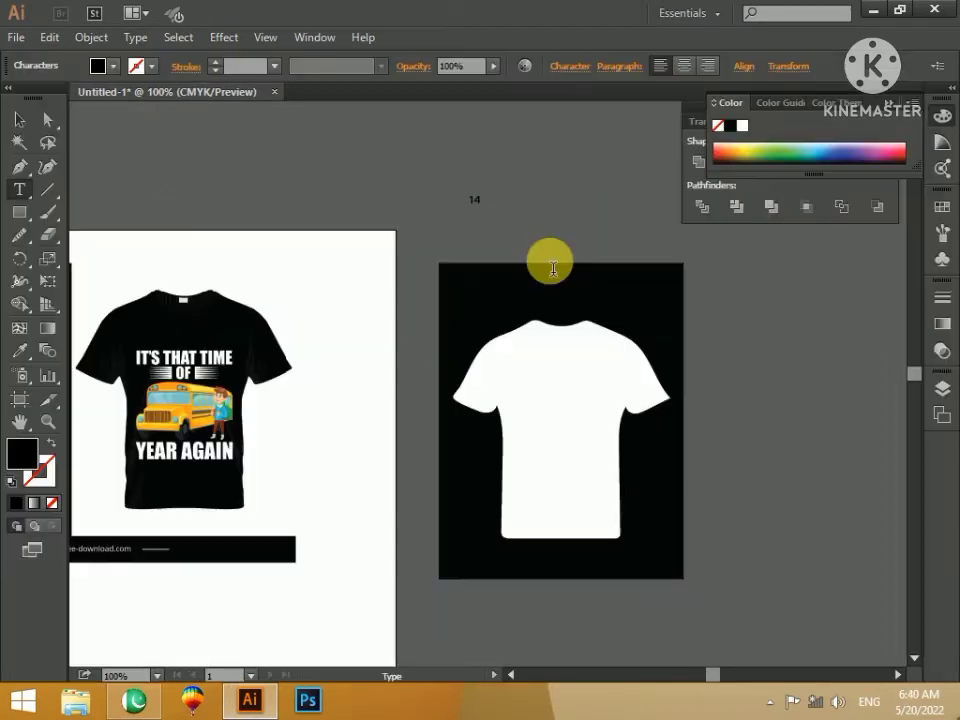
- Enlarge the "14" text above the black background and replace the text of the object below it with "Augustr"
click(19, 119)
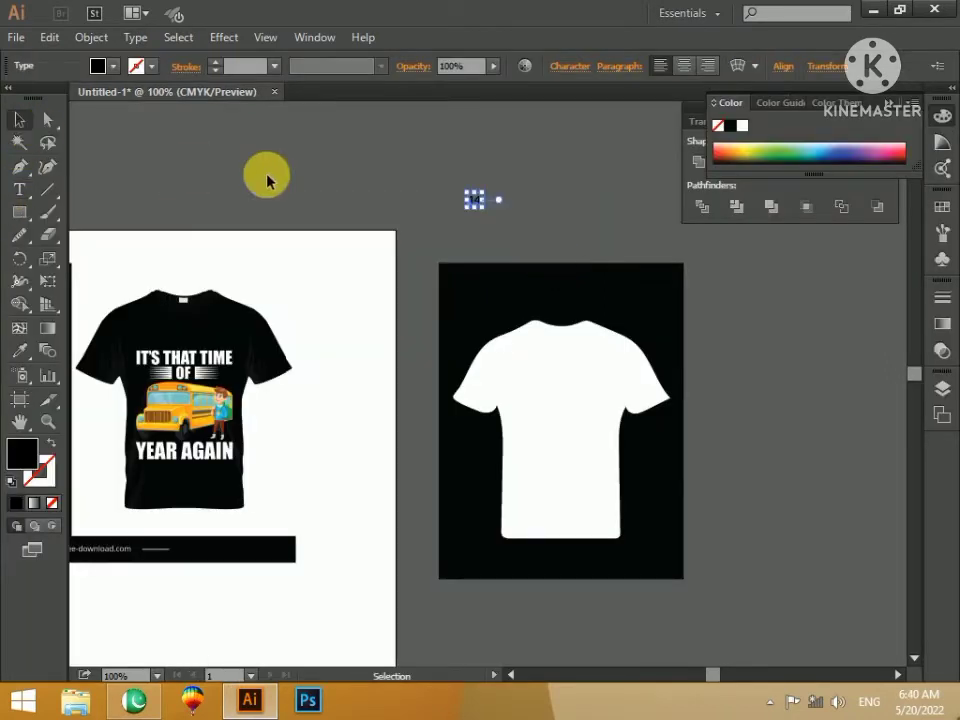
drag(481, 202, 525, 287)
click(572, 243)
double_click(512, 285)
key(ctrl+a)
key(BackSpace)
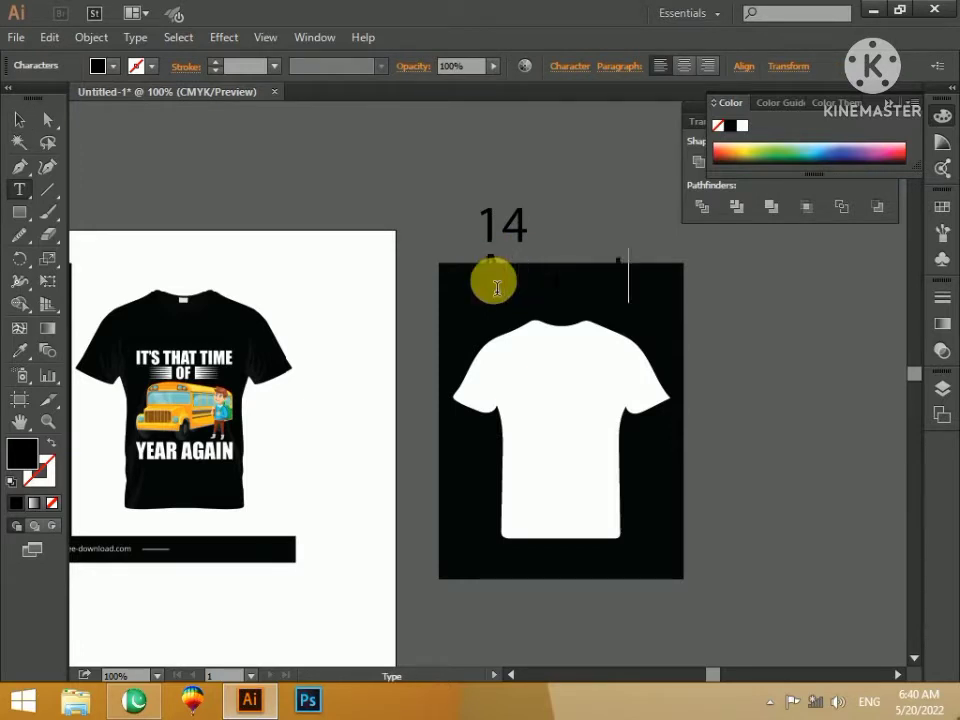
- Scale down the "Augustr" text, place it on the shirt's right chest and move the "14" just above it
click(19, 118)
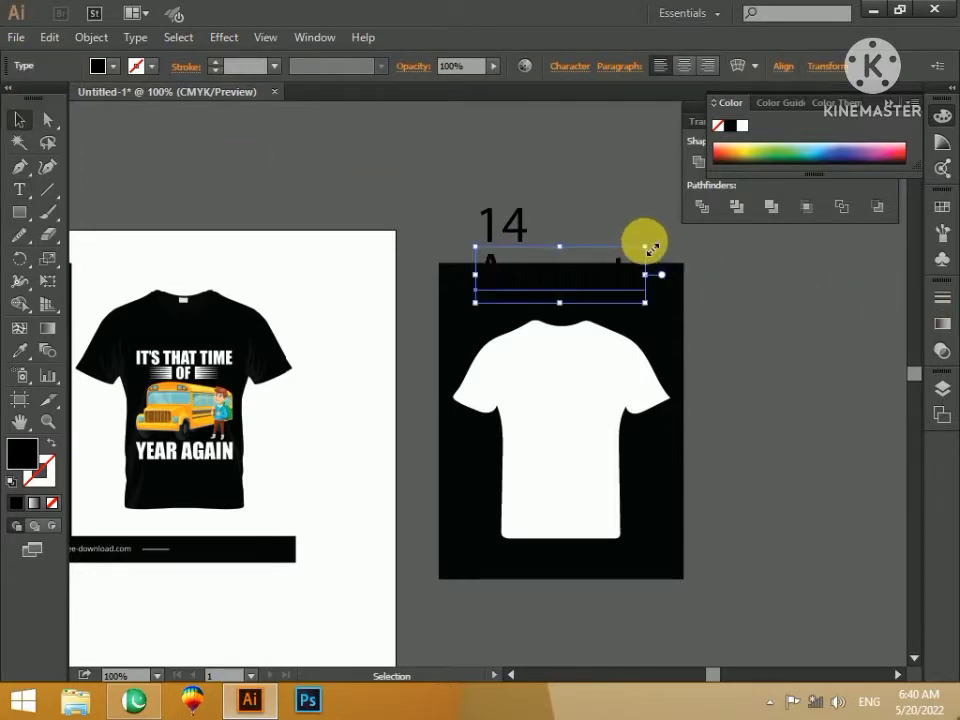
drag(650, 248, 598, 398)
drag(510, 229, 603, 371)
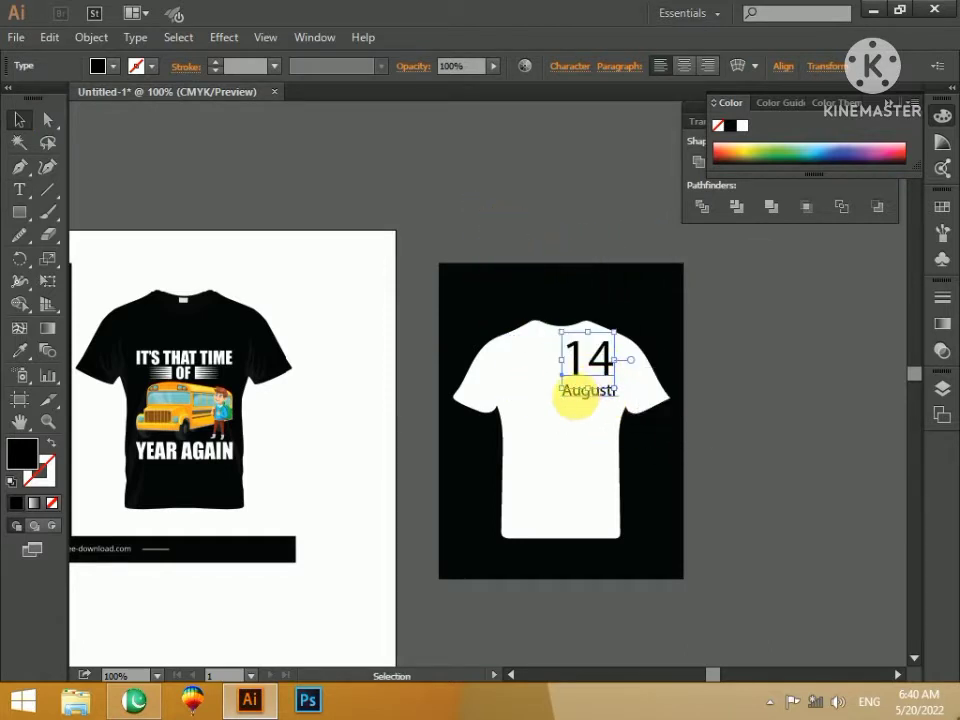
- Correct the misspelled month under the "14" so it reads "August"
key(z)
drag(543, 314, 640, 429)
key(t)
click(556, 480)
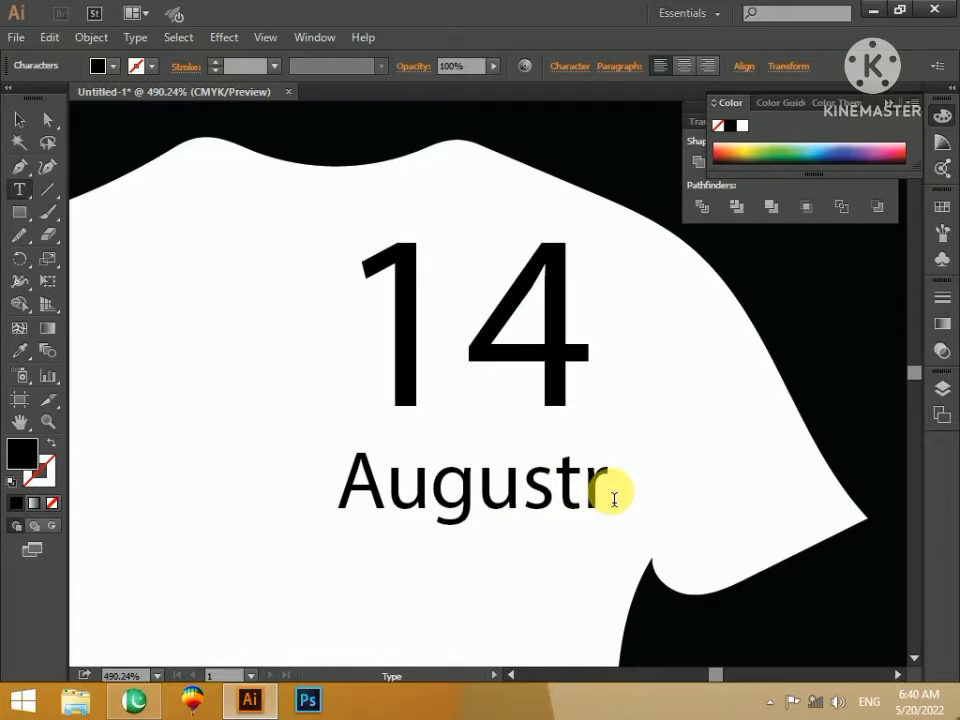
key(BackSpace)
key(BackSpace)
key(BackSpace)
key(BackSpace)
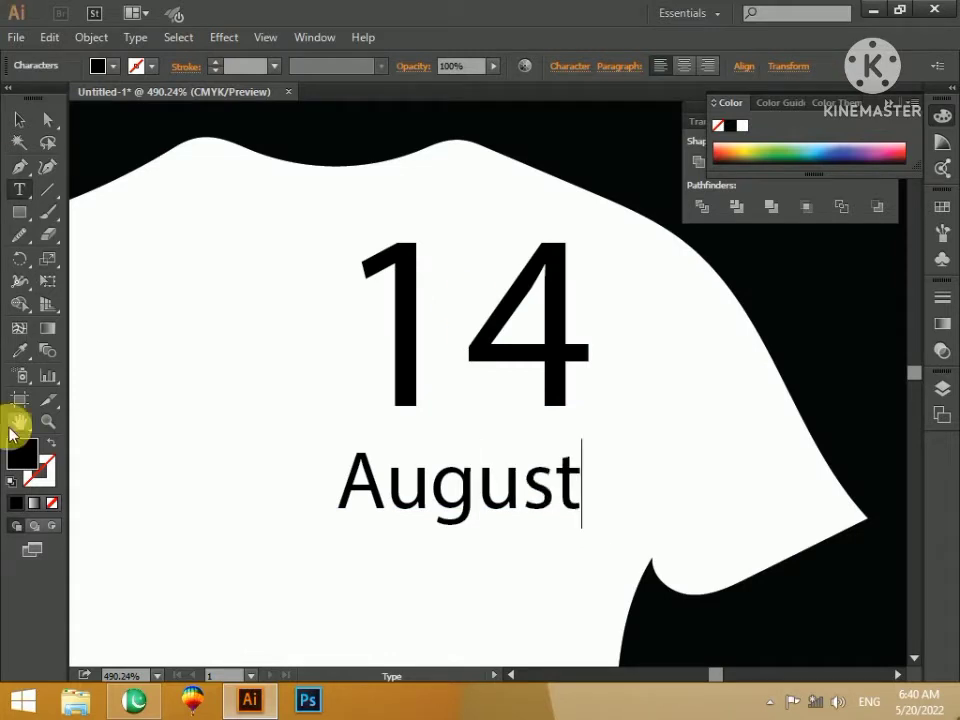
click(19, 119)
- Set the font of the "August" text to Mongolian Baiti
click(575, 67)
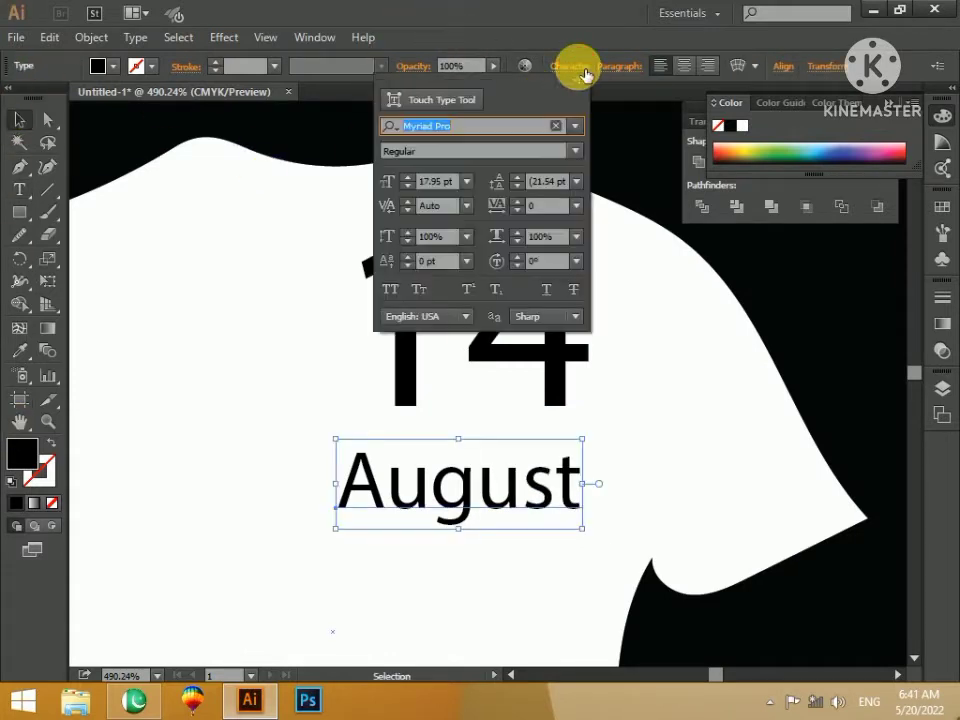
click(576, 128)
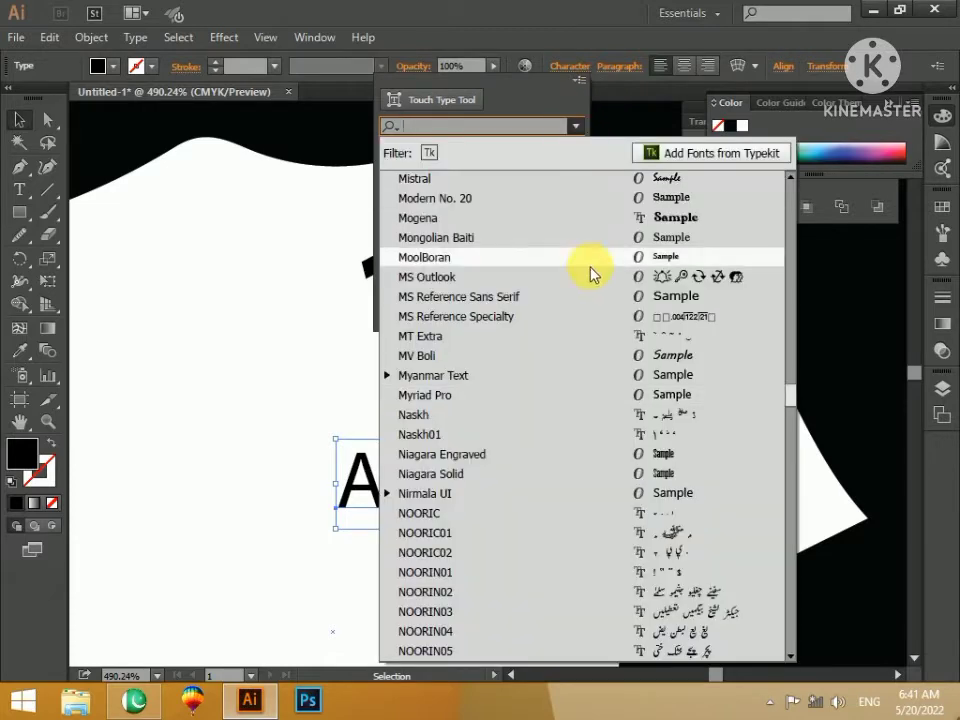
click(700, 247)
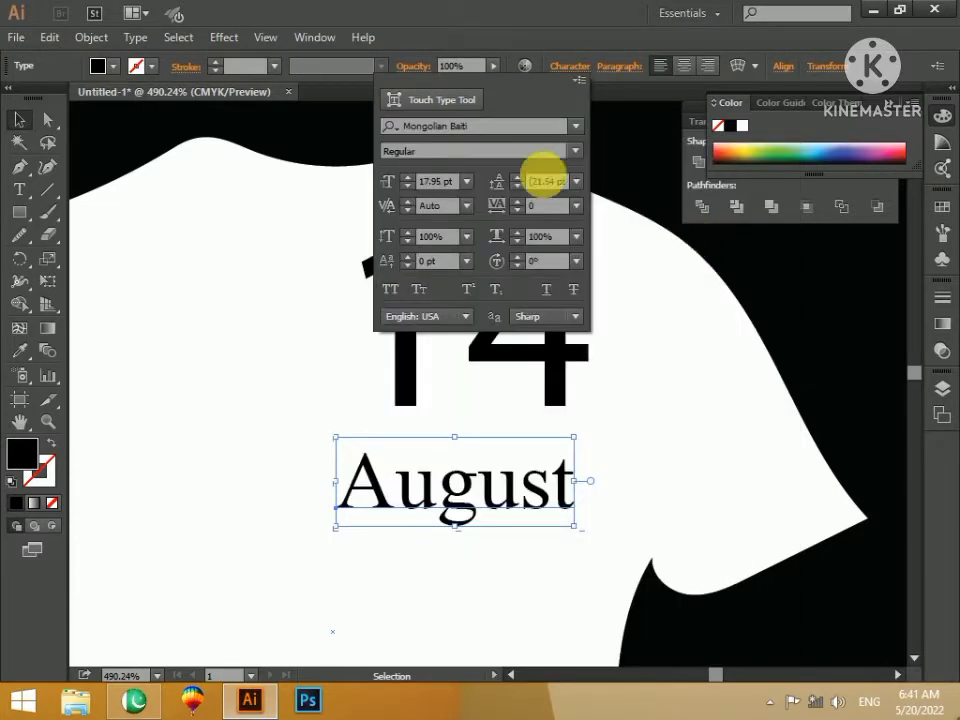
- Set the font of the "August" text to Voice In My Head
click(570, 67)
click(570, 67)
click(577, 128)
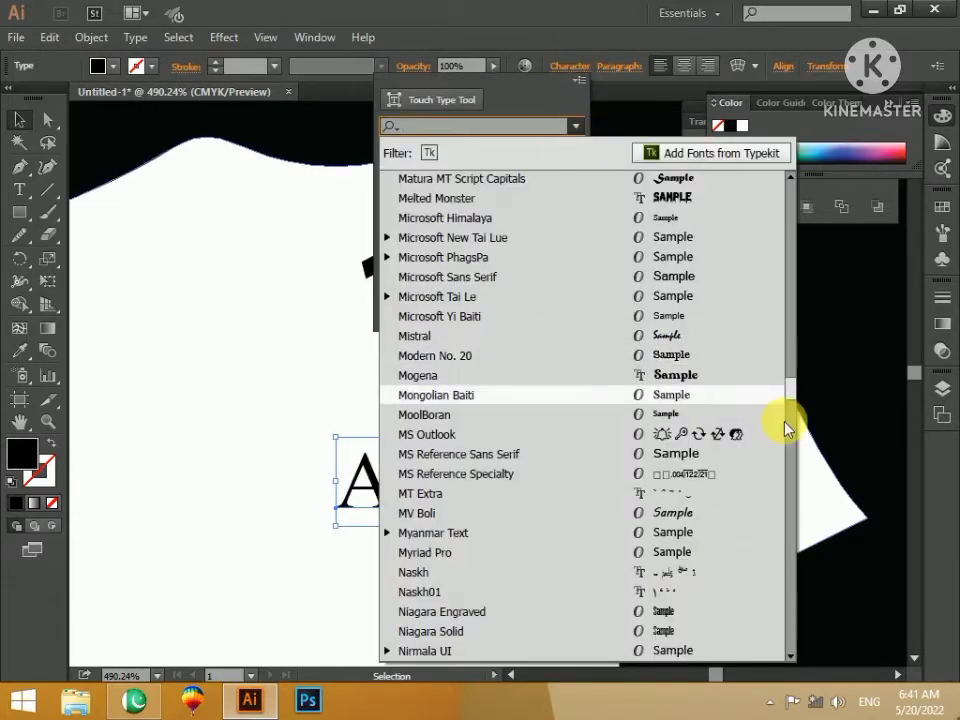
scroll(793, 407, down, 2)
drag(793, 407, 783, 580)
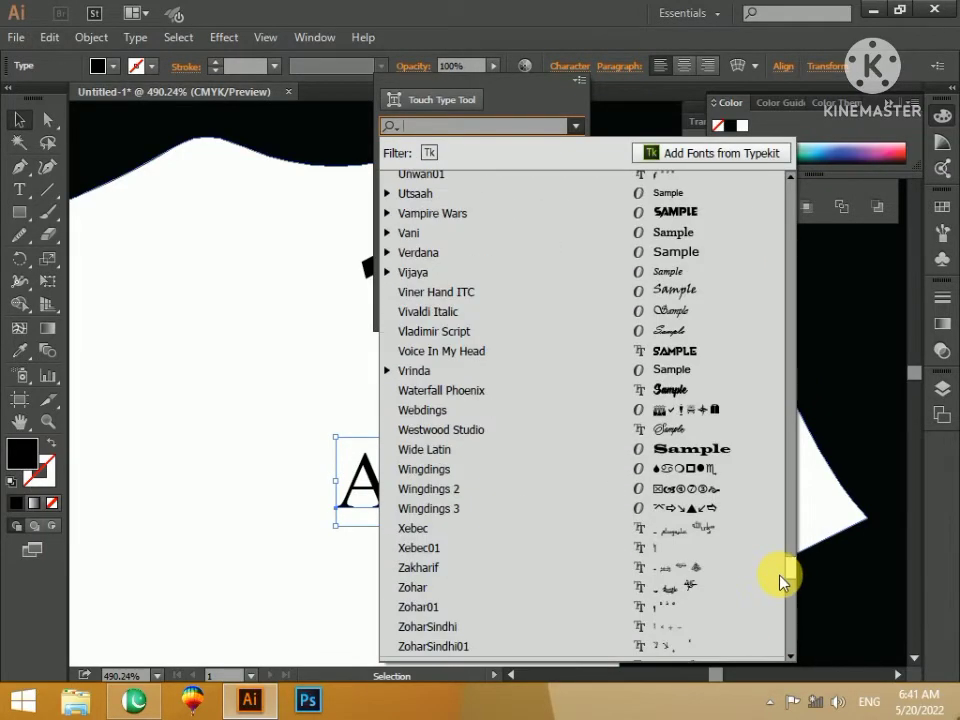
click(722, 354)
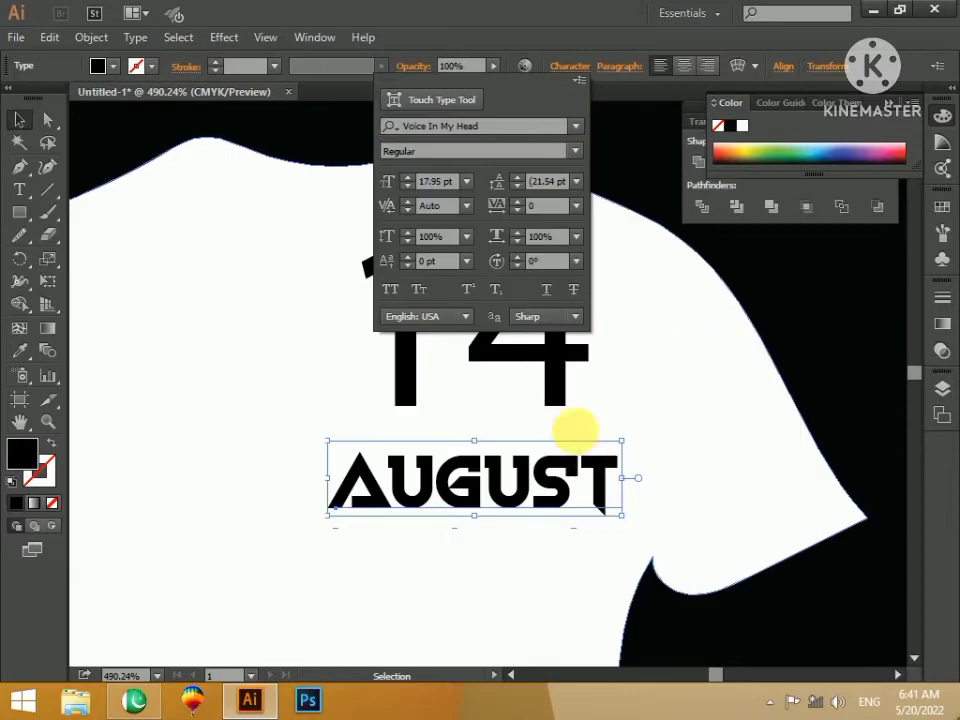
- Move the "14" slightly down and to the left, and set its font to Gill Sans Ultra Bold
drag(564, 386, 530, 400)
click(570, 66)
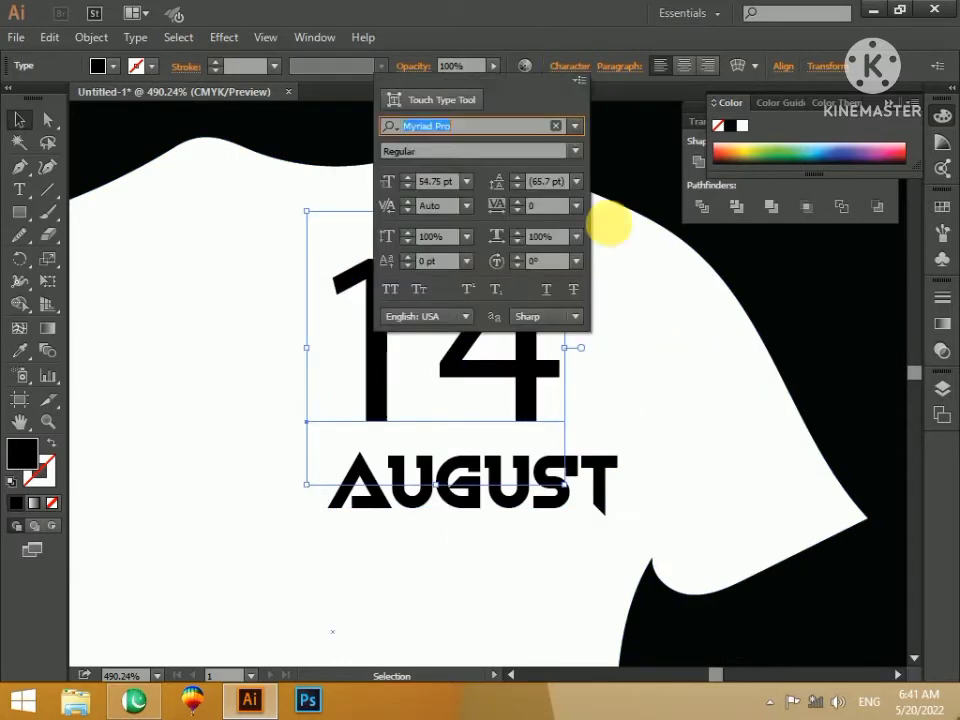
click(576, 127)
drag(789, 386, 793, 311)
click(670, 343)
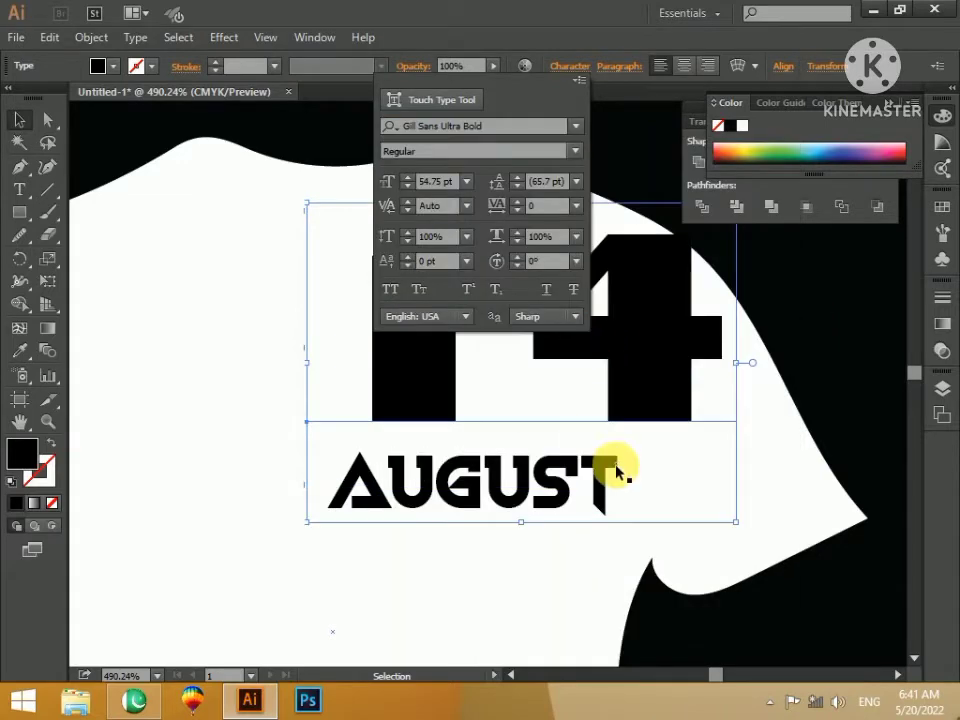
- Change the font of the "14" to a heavy, rough hand-drawn style
click(576, 126)
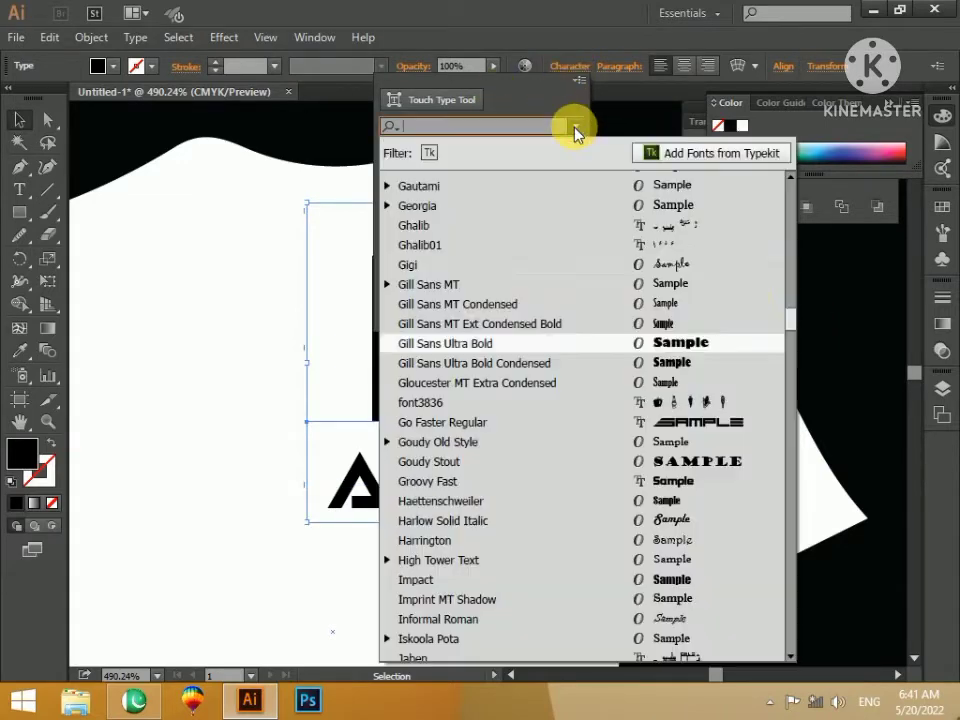
click(795, 378)
drag(797, 386, 797, 497)
click(708, 301)
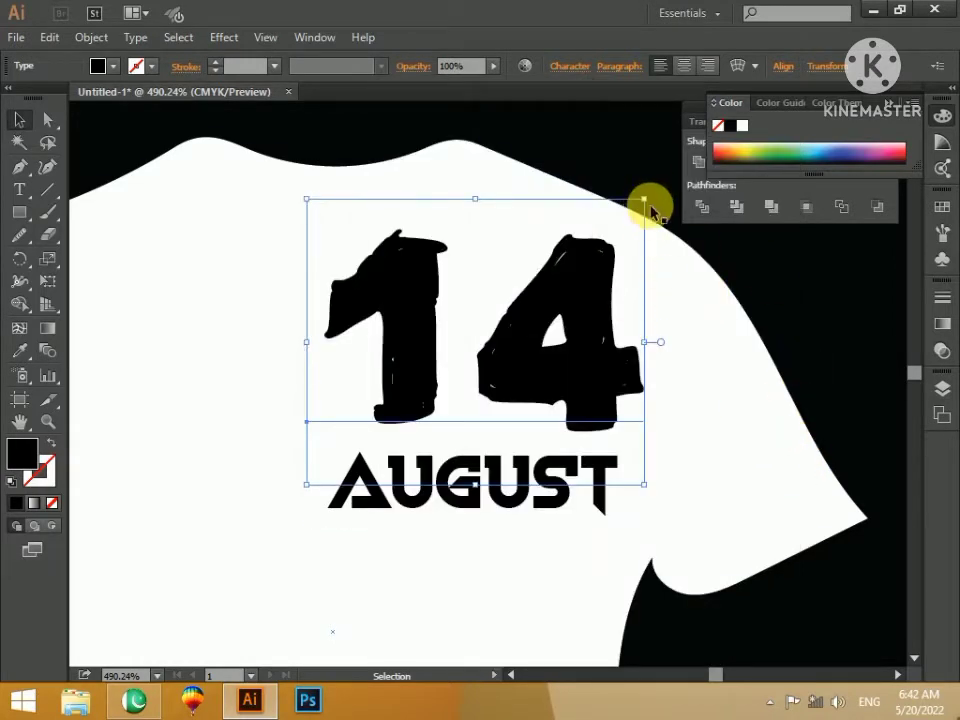
- Scale down the "14" and shrink the "AUGUST" text so it fits beneath the number
drag(643, 199, 510, 313)
scroll(575, 370, down, 3)
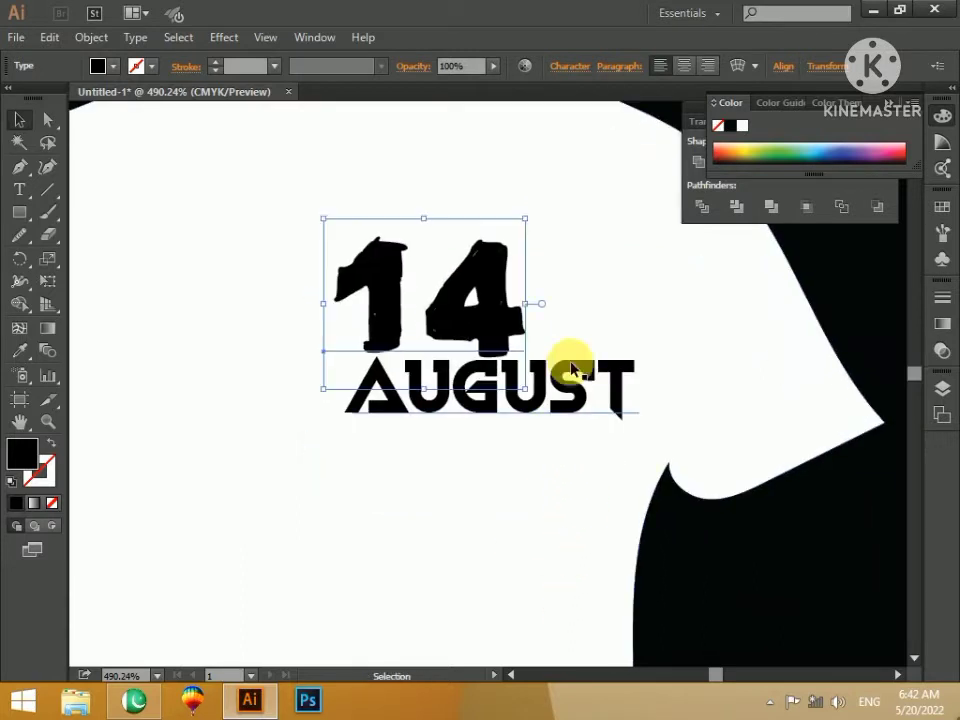
click(575, 370)
drag(643, 349, 462, 403)
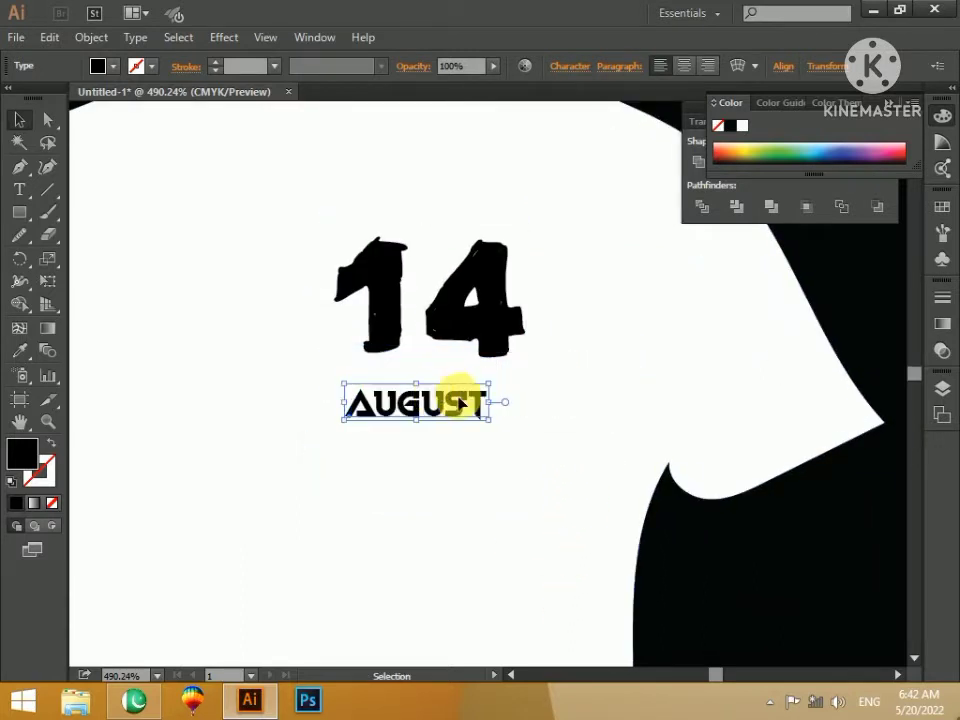
- Widen the letter spacing of "AUGUST" to roughly the width of the "14", and move the "14" down closer to it
double_click(462, 408)
double_click(478, 410)
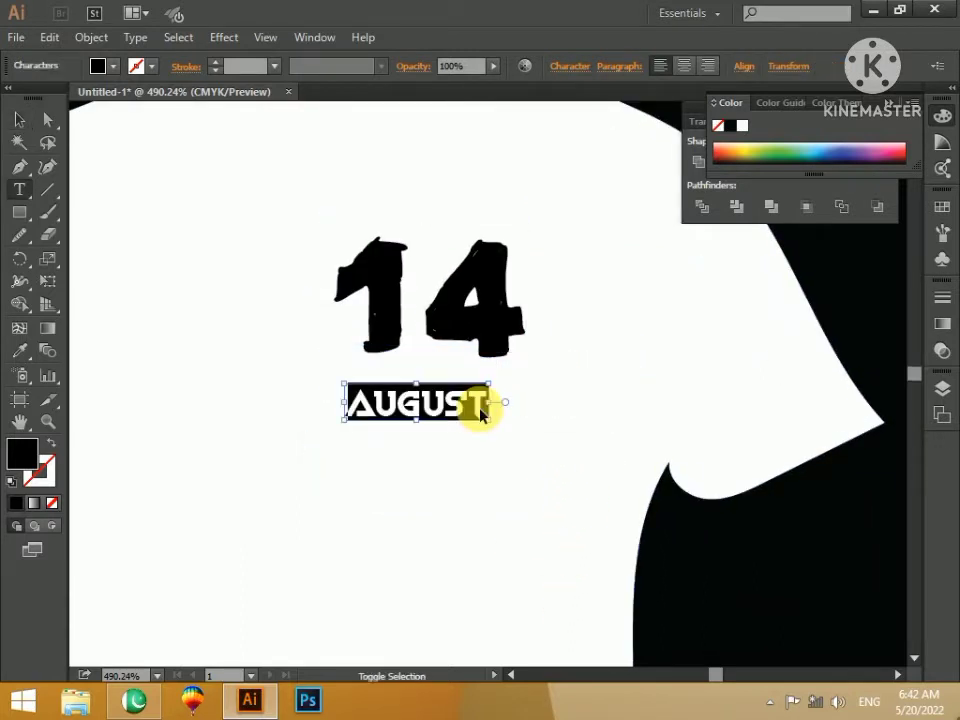
key(alt+Right)
key(alt+Right)
key(alt+Right)
key(alt+Right)
key(alt+Right)
key(alt+Right)
click(13, 122)
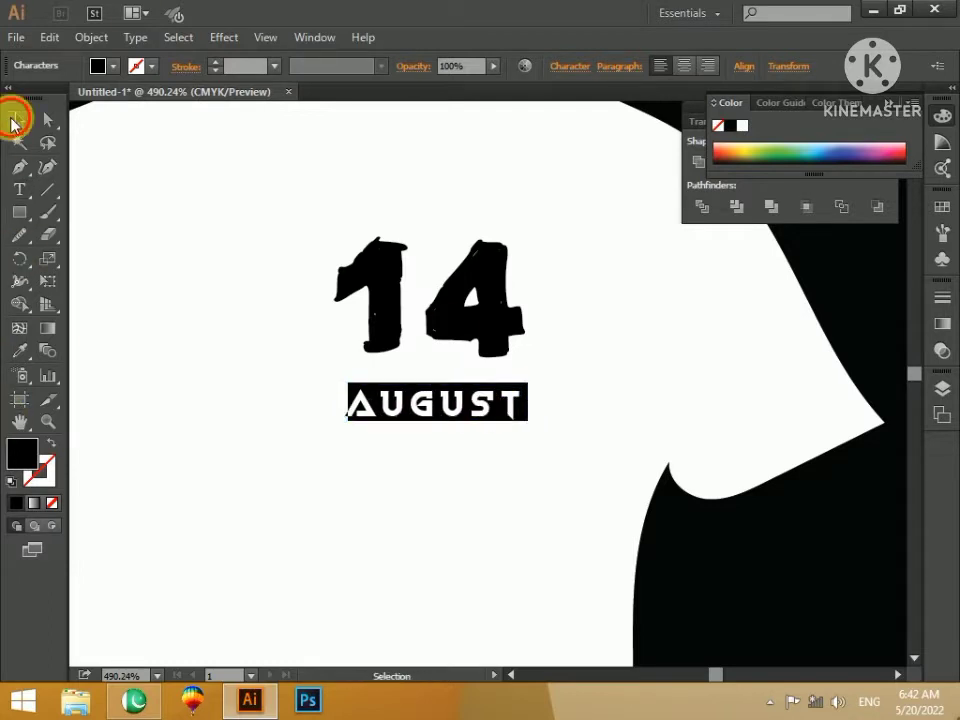
mouse_move(496, 326)
mouse_down()
mouse_move(495, 370)
mouse_move(497, 348)
mouse_up()
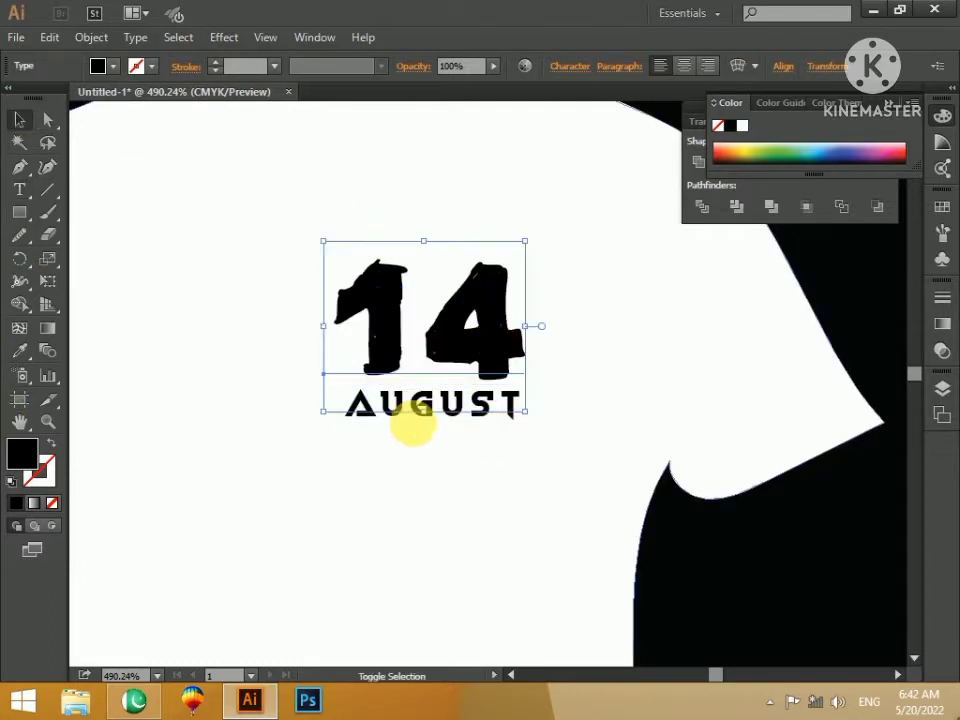
- Switch to Outline view and draw a rectangle framing the "AUGUST" text below the "14"
key(ctrl+y)
drag(264, 214, 516, 492)
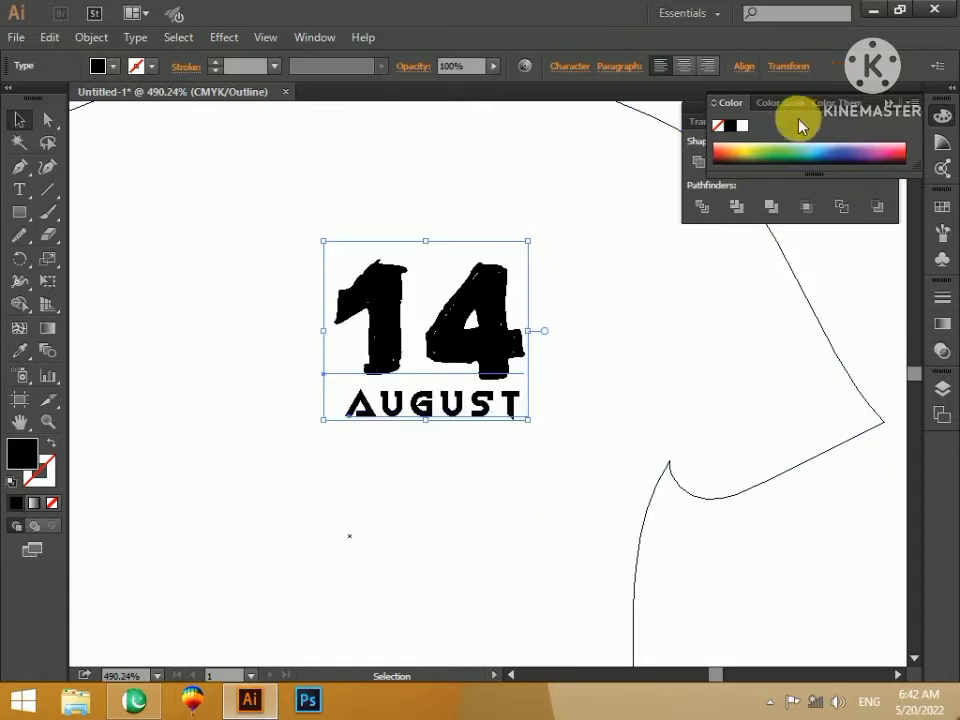
click(615, 504)
key(m)
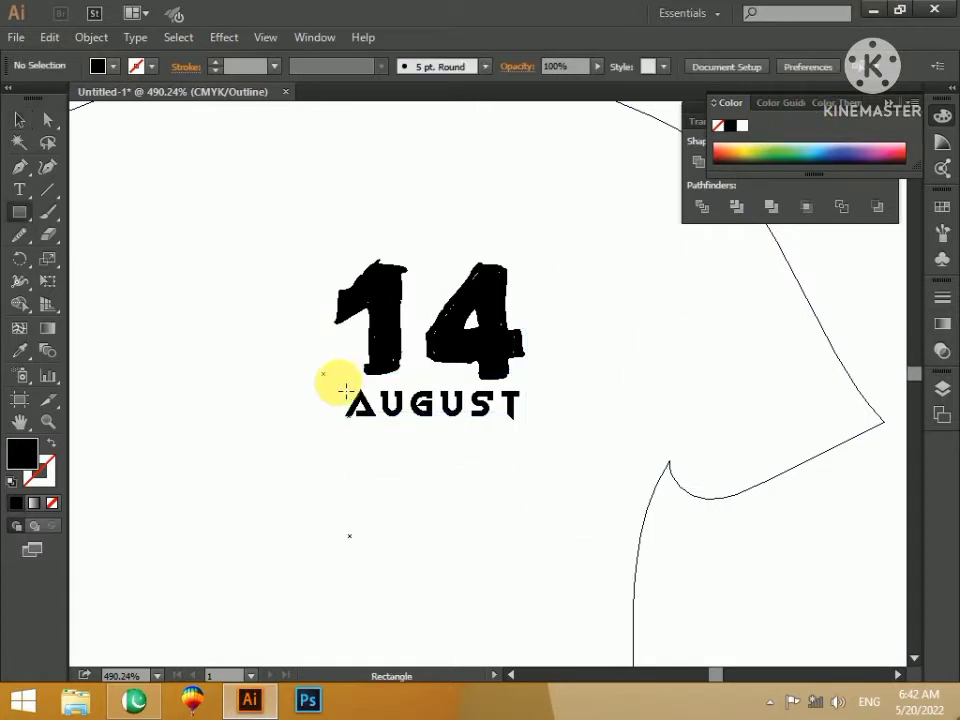
mouse_move(333, 382)
mouse_down()
mouse_move(454, 446)
mouse_move(536, 435)
mouse_move(529, 431)
mouse_up()
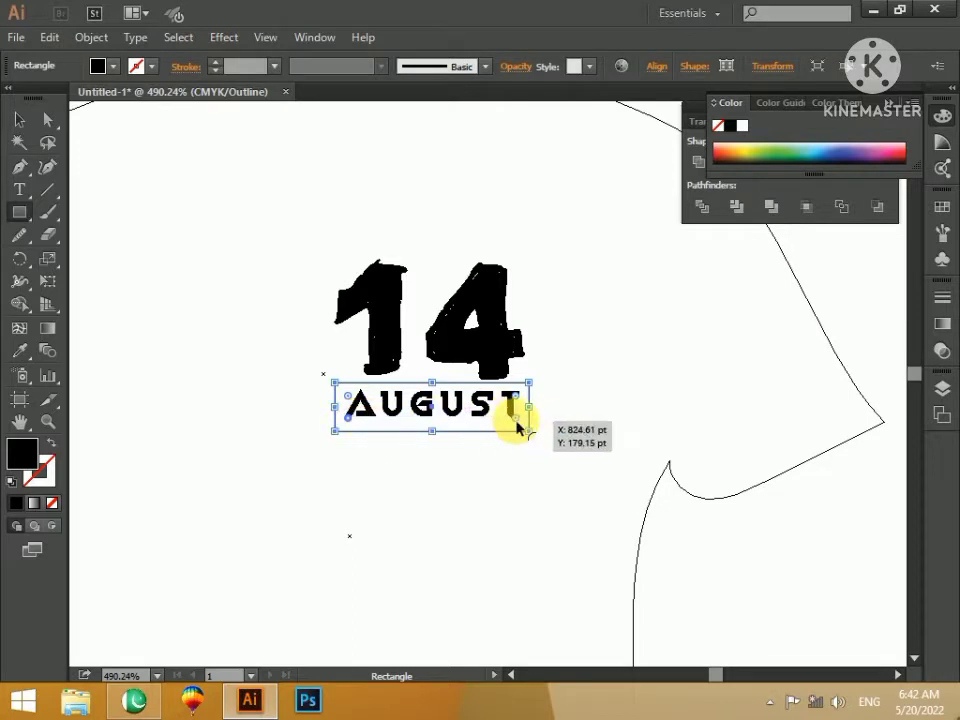
- Round the two lower corners of the rectangle around "AUGUST"
drag(517, 421, 473, 440)
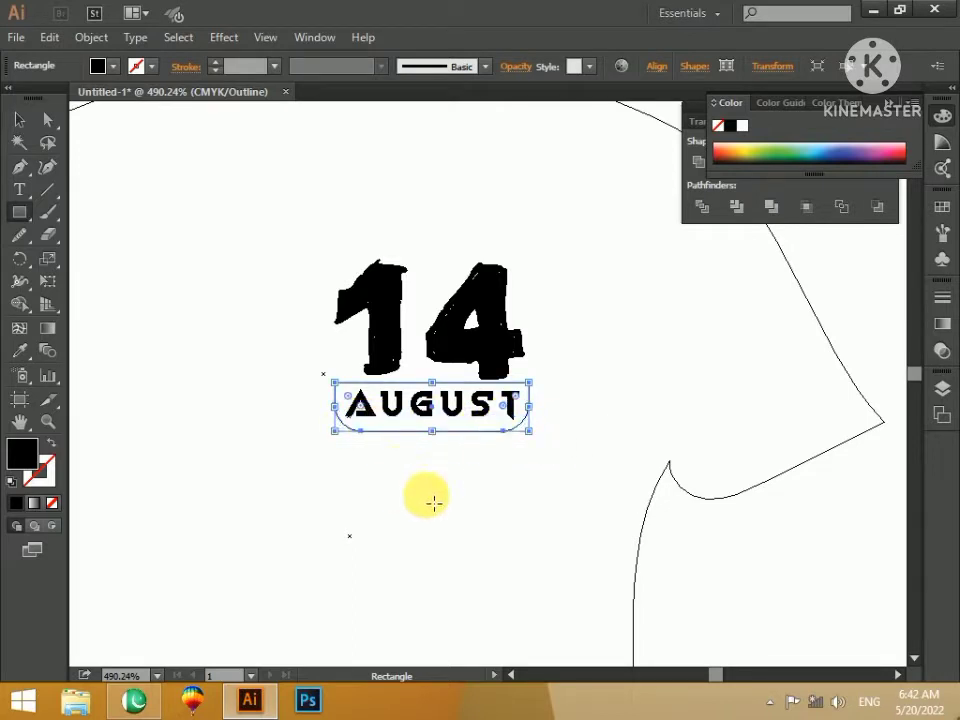
key(v)
click(433, 503)
click(416, 388)
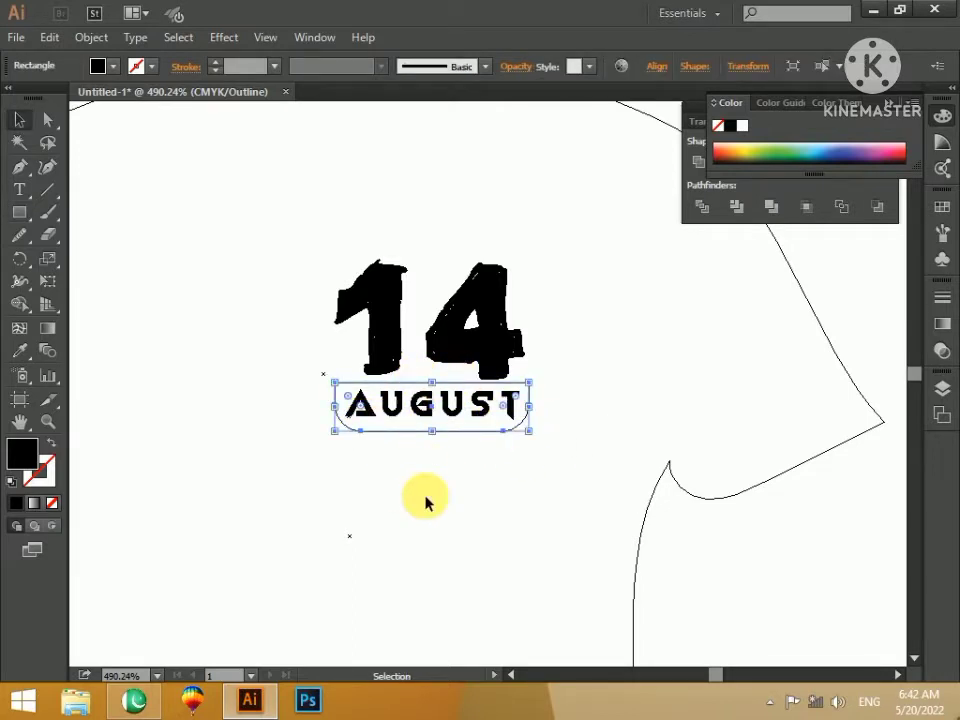
click(433, 494)
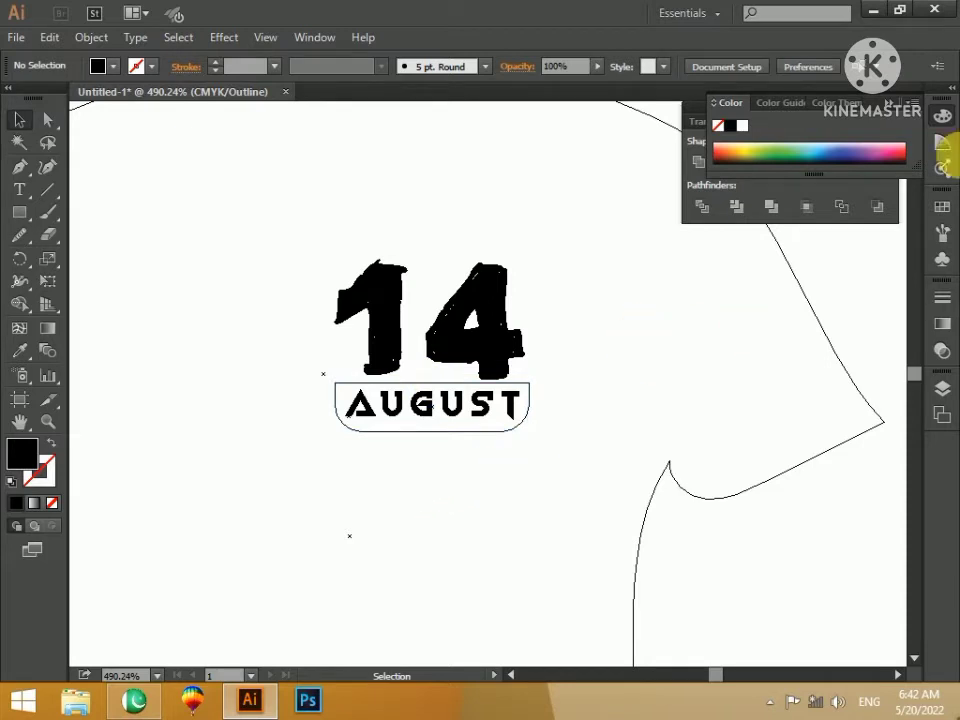
- Convert the "AUGUST" and "14" texts to outlines
drag(583, 176, 400, 398)
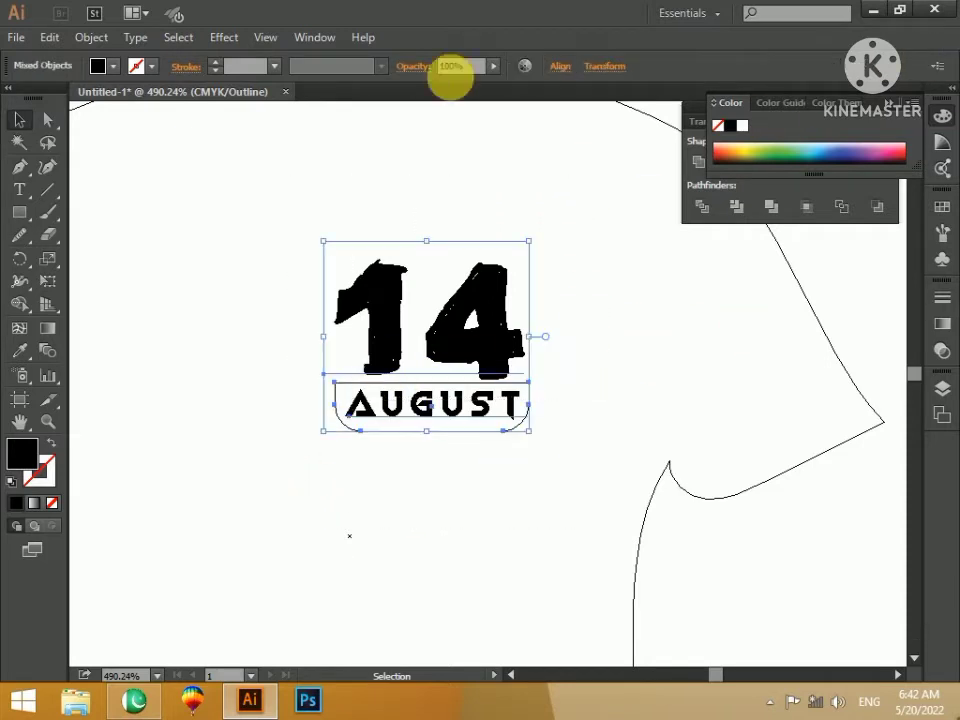
click(501, 460)
right_click(482, 397)
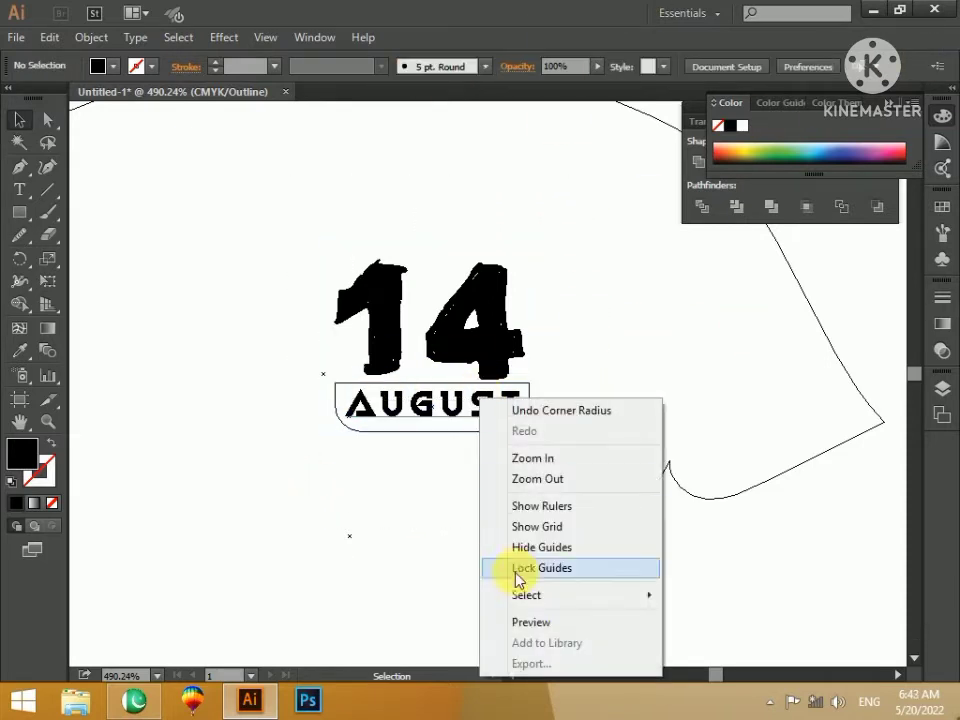
click(439, 407)
right_click(446, 410)
click(495, 538)
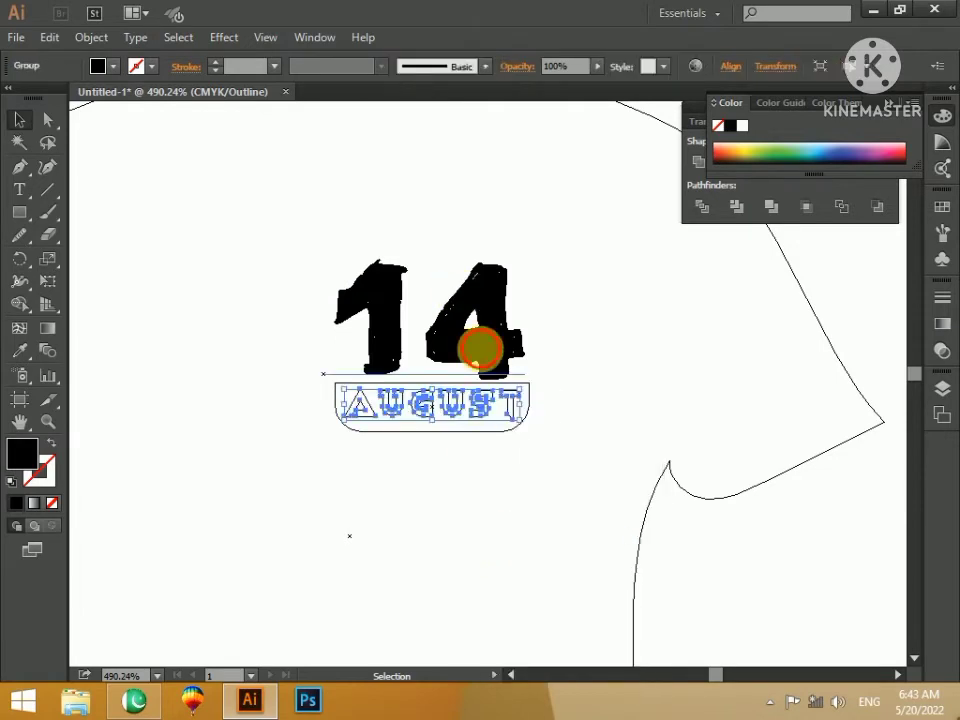
right_click(480, 348)
click(564, 476)
- Center the "14", the "AUGUST" lettering and the rounded rectangle horizontally on each other and return to Preview view
drag(313, 219, 541, 449)
click(731, 66)
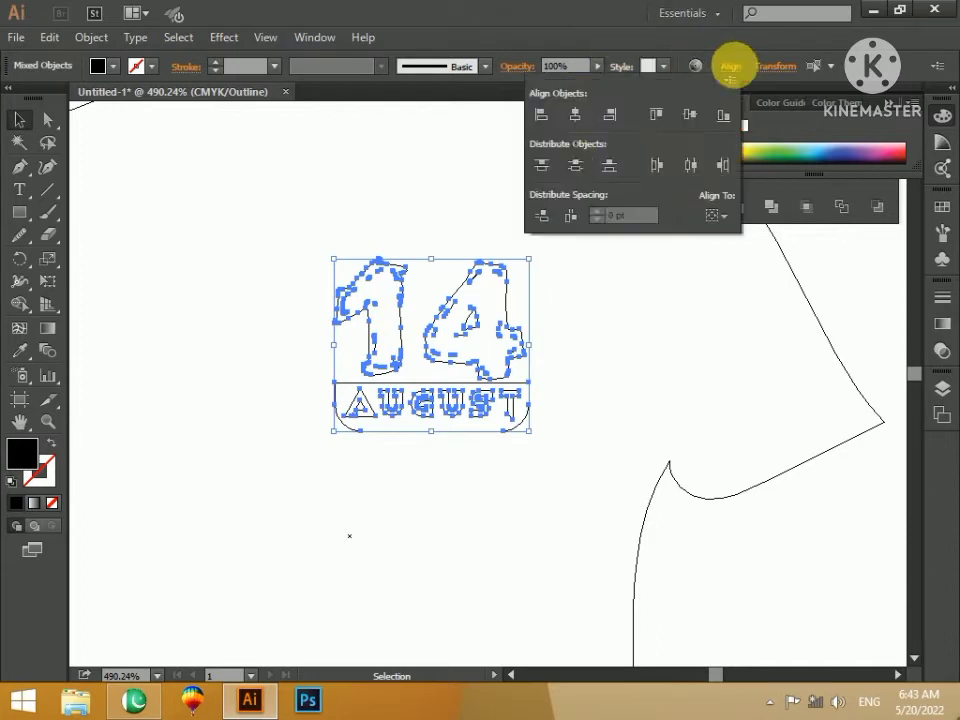
click(575, 115)
key(ctrl+y)
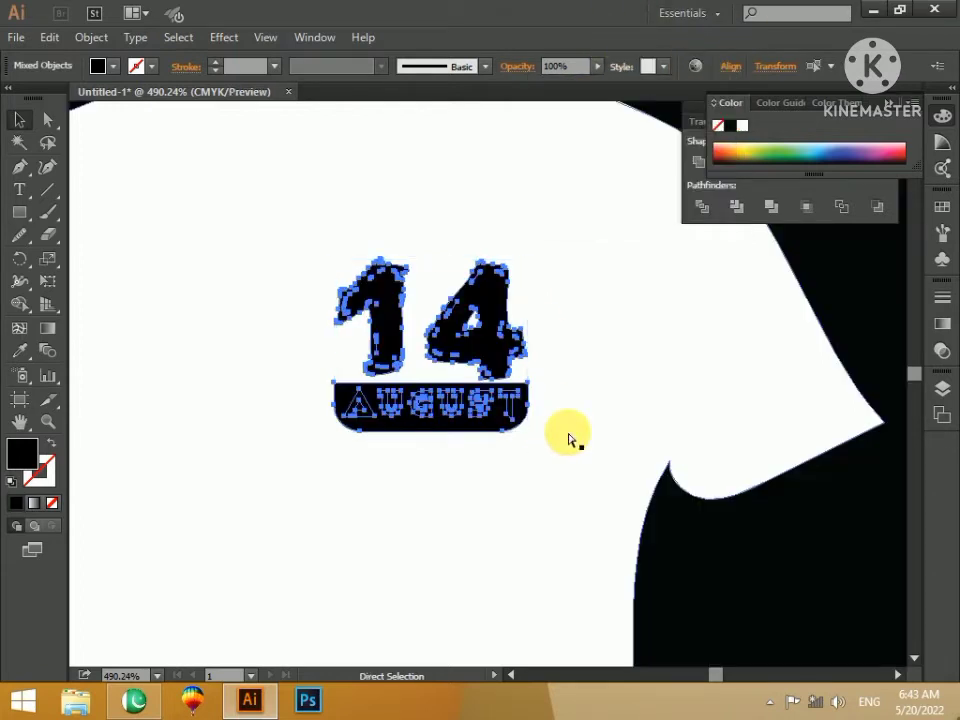
- Fill the rounded rectangle below the "14" with dark green #04512E
click(514, 396)
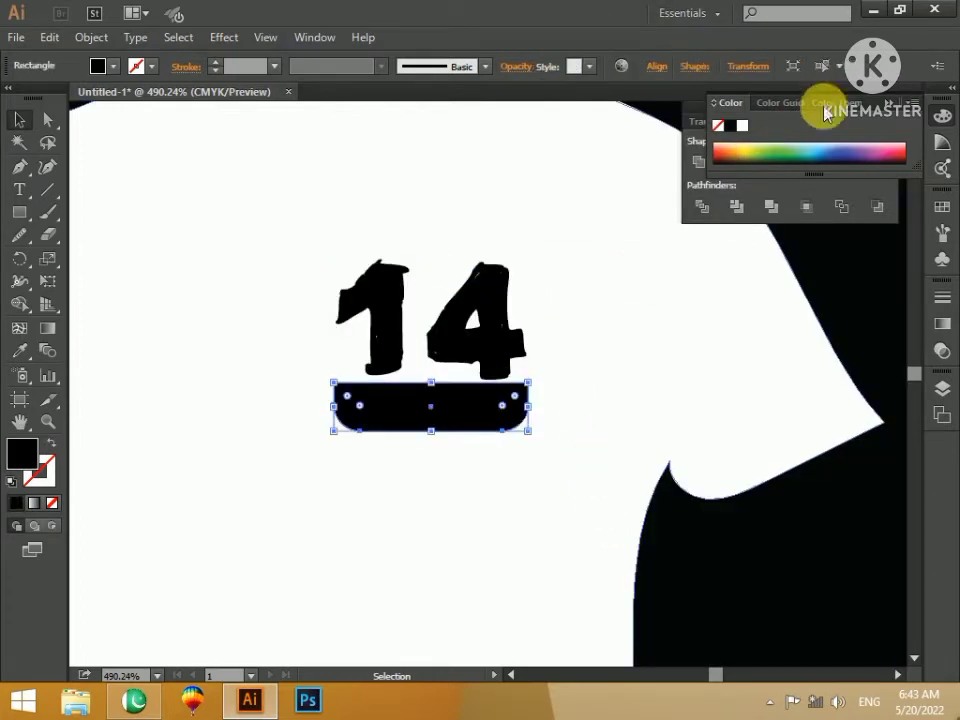
click(793, 157)
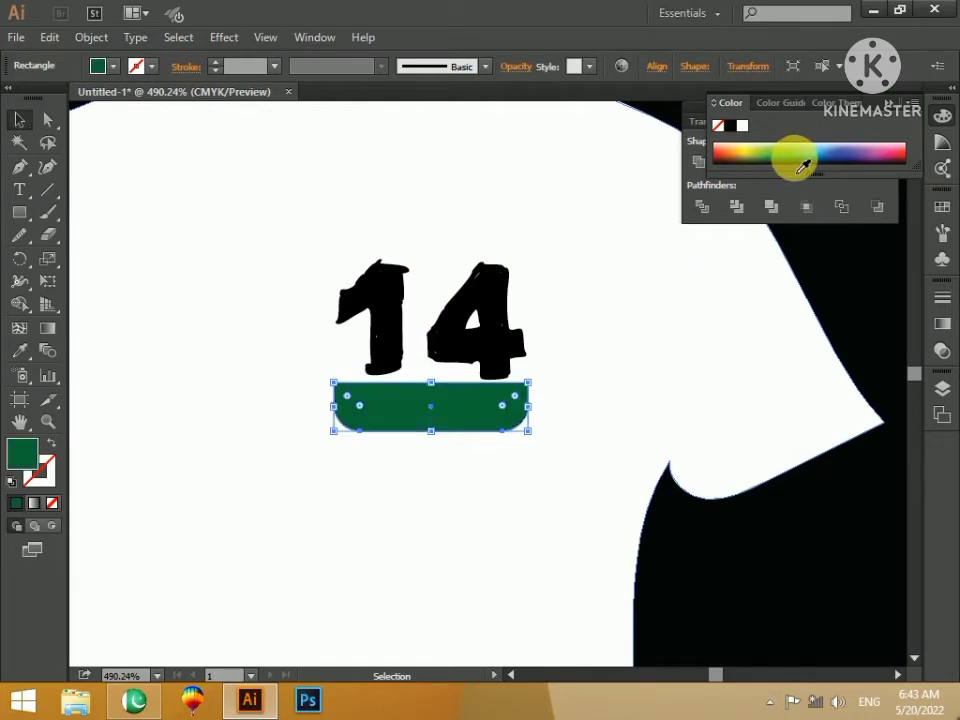
double_click(22, 452)
click(462, 386)
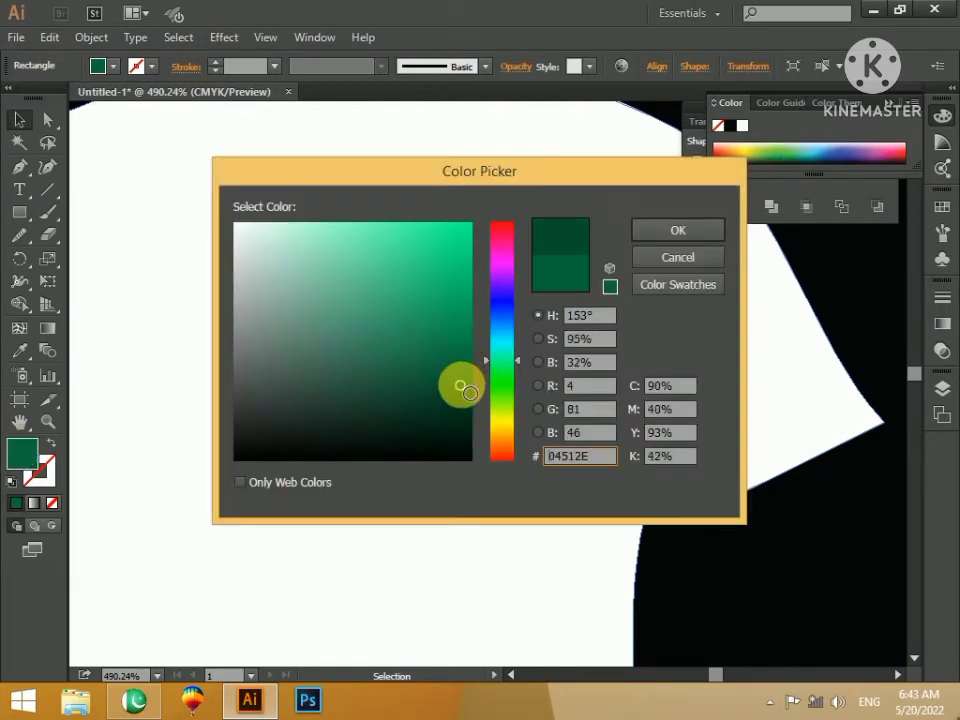
click(664, 234)
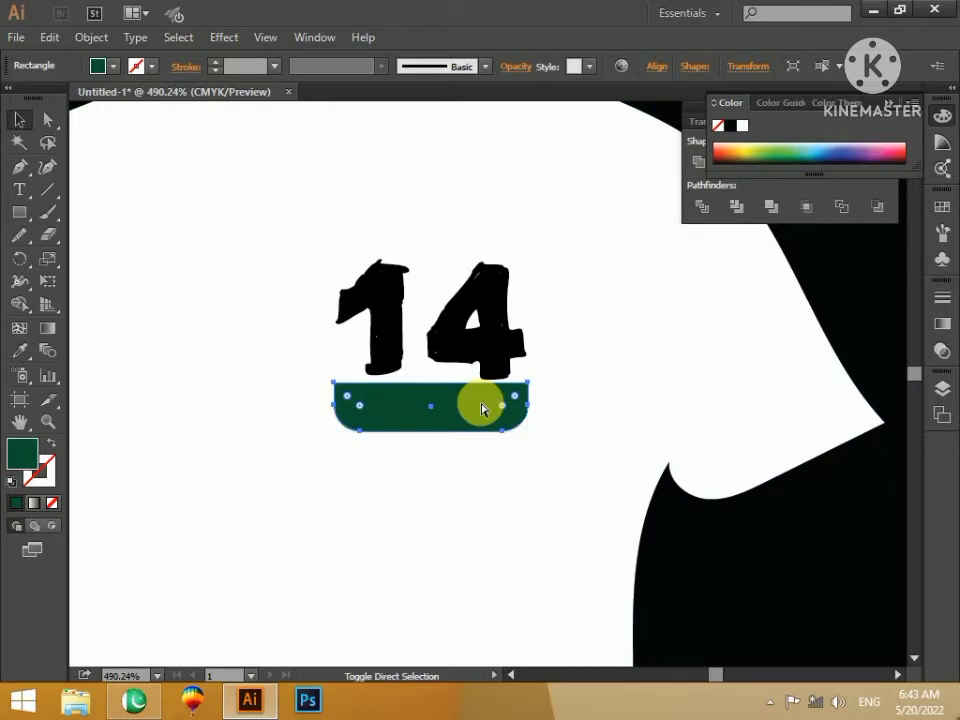
- Arrange the green rectangle behind the "AUGUST" lettering but in front of the shirt
key(ctrl+shift+bracketleft)
key(ctrl+bracketright)
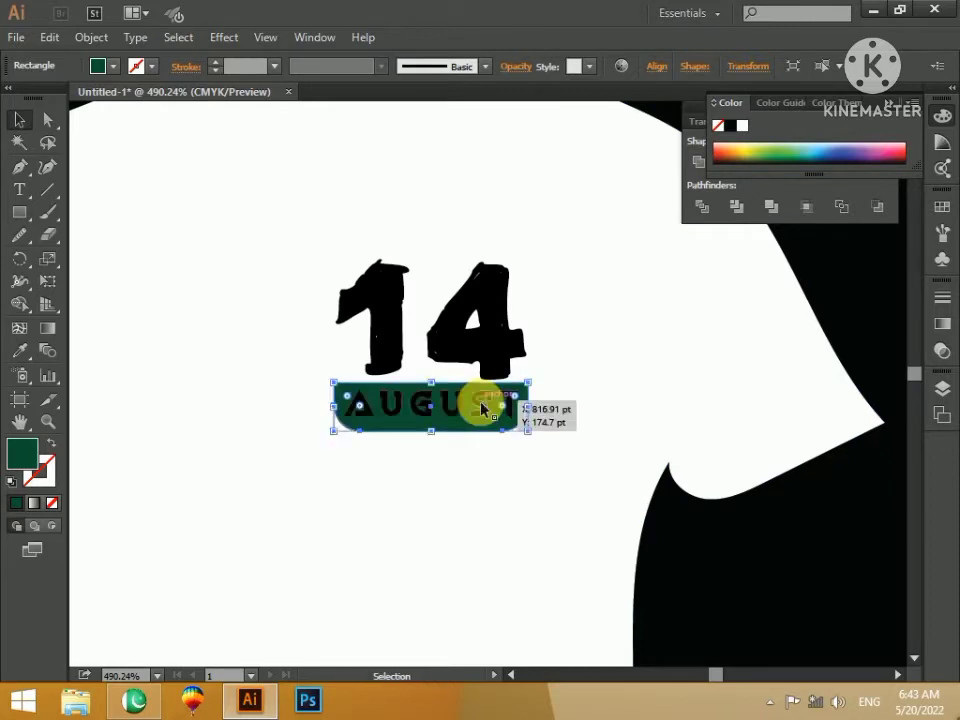
click(560, 440)
- Center the "AUGUST" lettering vertically within the green rectangle
click(510, 412)
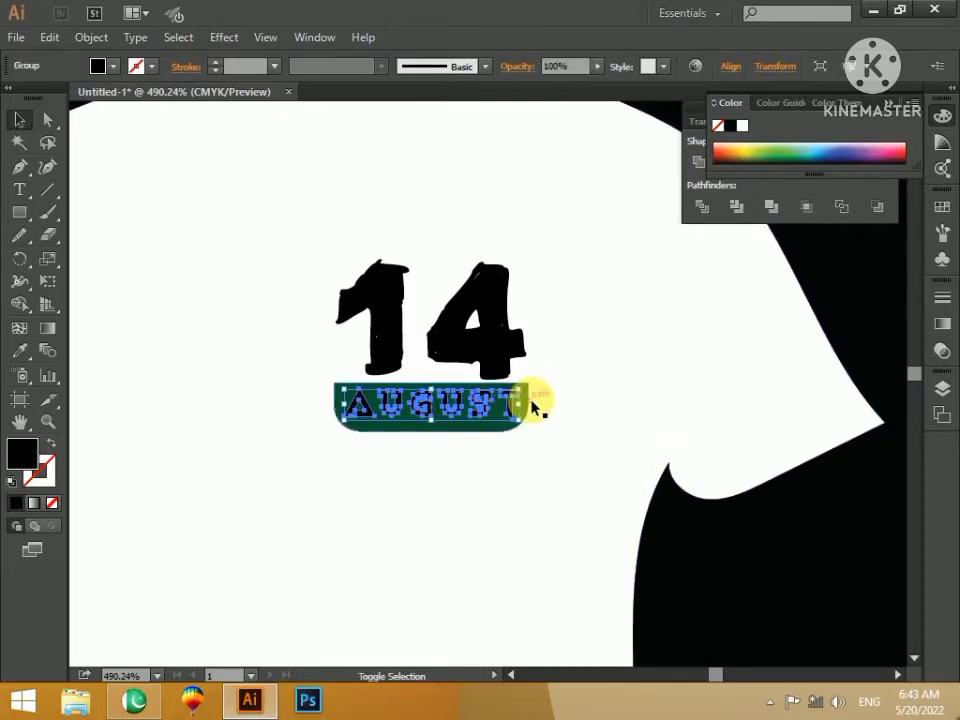
shift+click(530, 406)
click(731, 66)
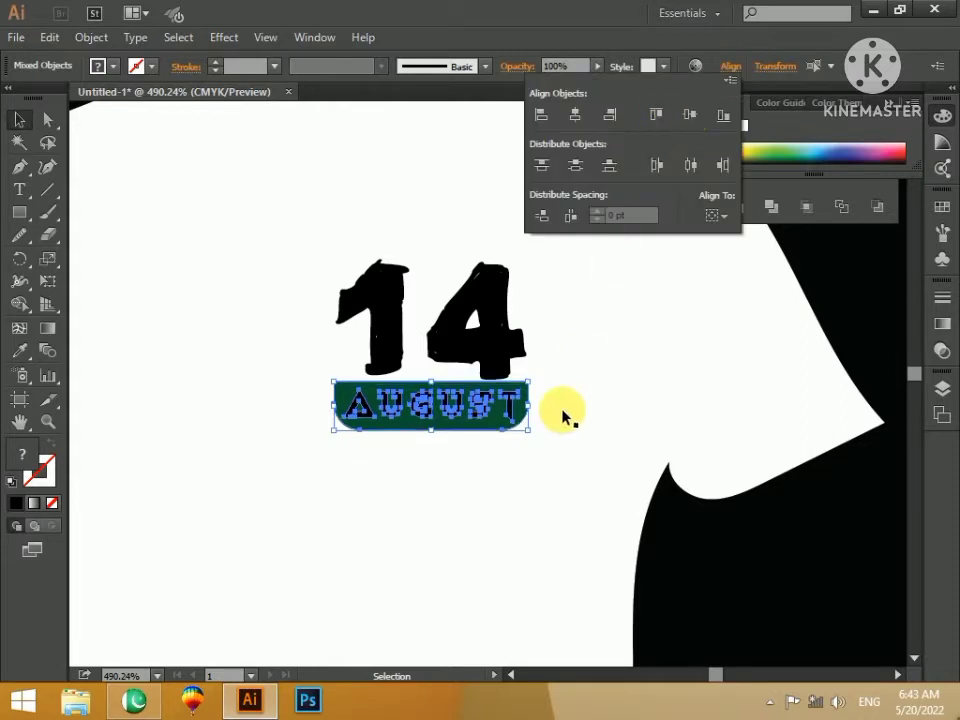
click(508, 486)
click(508, 486)
- Fill the "AUGUST" lettering with white
click(508, 398)
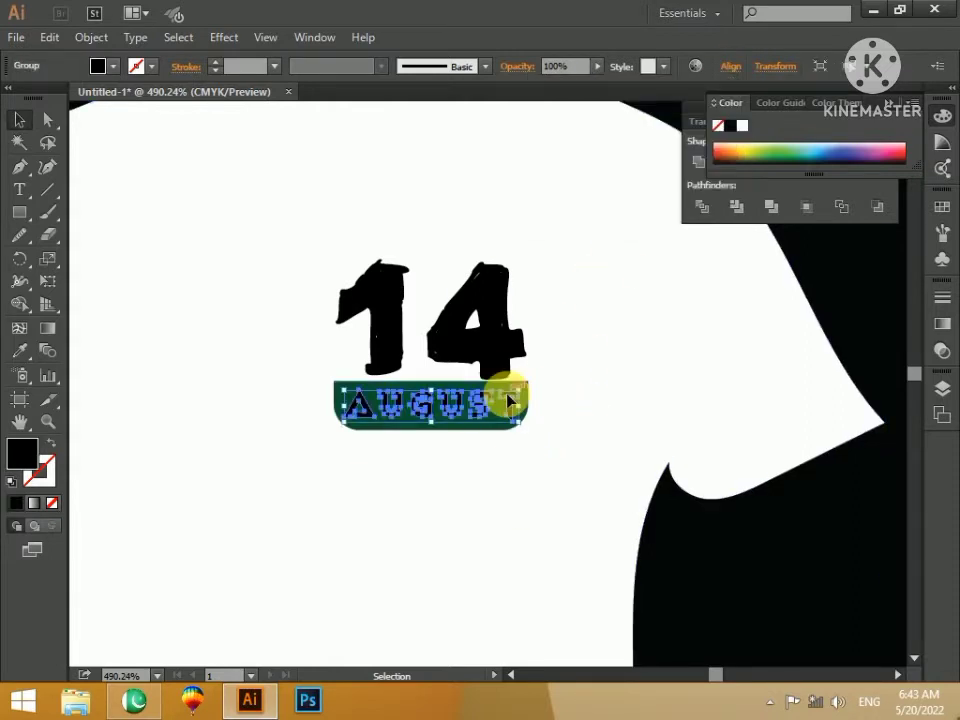
click(741, 125)
click(560, 470)
- Fill the "14" with the dark green sampled from the rectangle below it
click(506, 350)
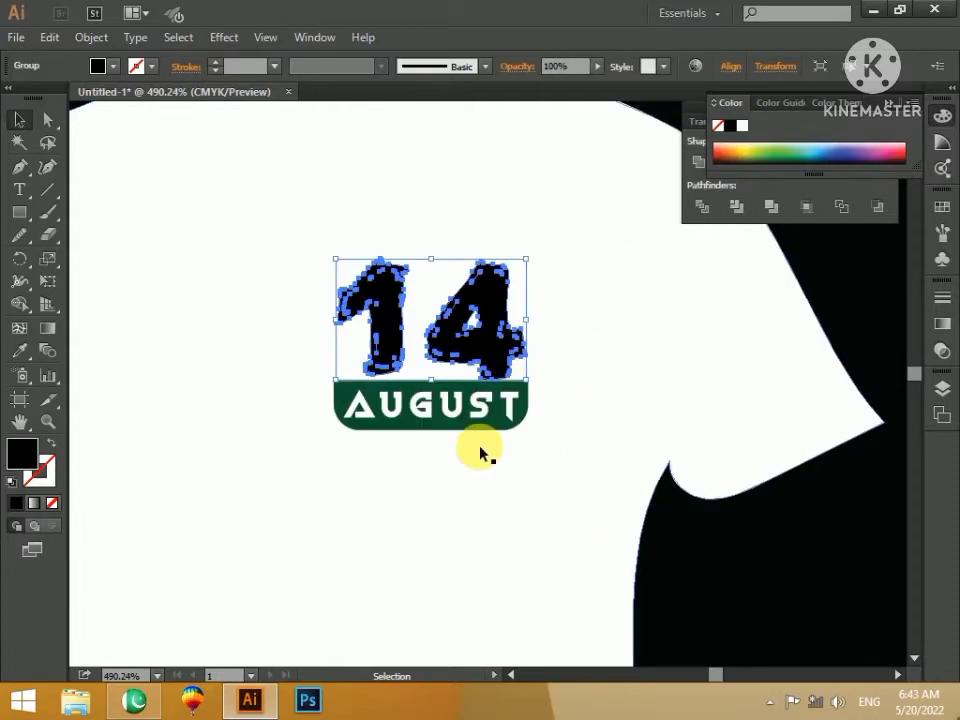
key(i)
click(525, 407)
key(v)
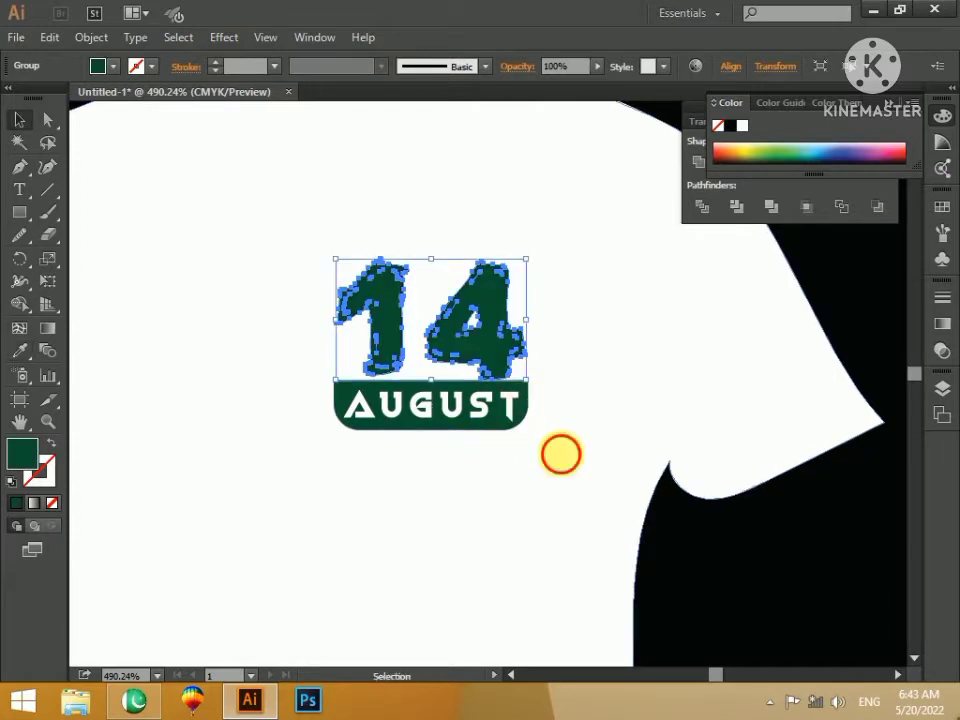
click(561, 454)
- Group the "14 AUGUST" artwork in Outline view, shrink it to about two thirds, and move it to the right side of the chest
key(ctrl+0)
key(ctrl+y)
drag(461, 285, 556, 374)
key(ctrl+space)
drag(428, 261, 593, 437)
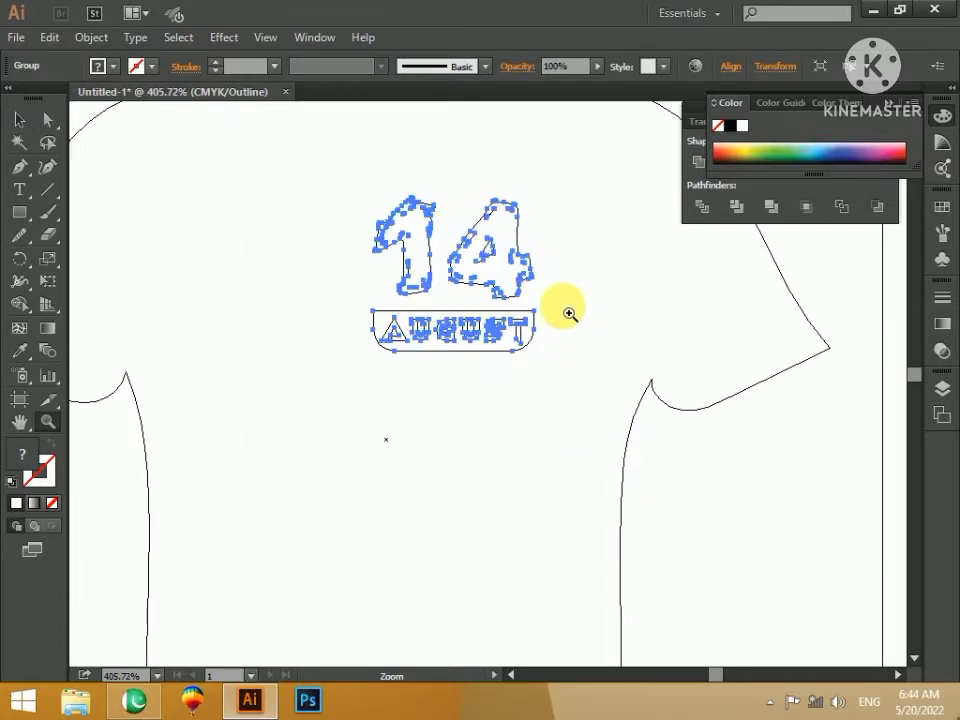
click(420, 347)
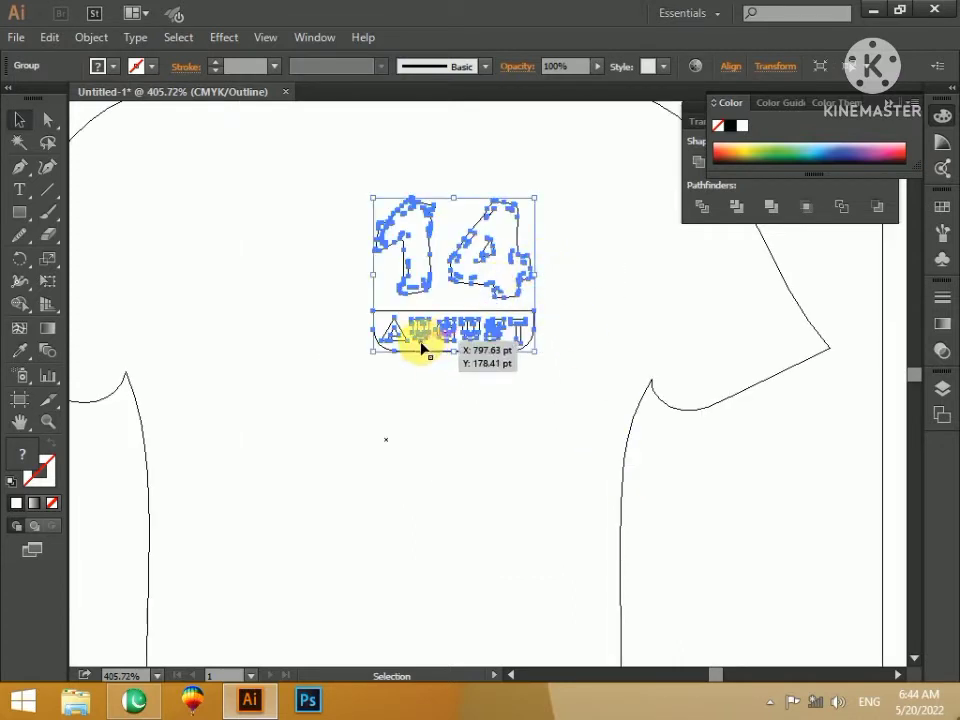
drag(441, 336, 487, 280)
click(527, 360)
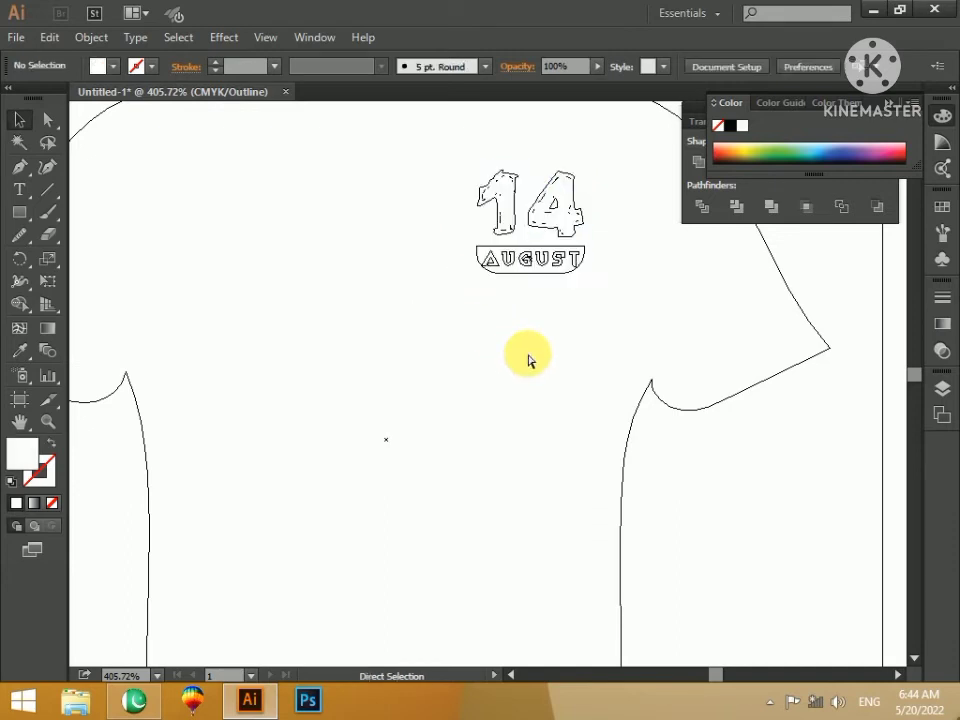
- Return to Preview view and move the "14 AUGUST" graphic slightly lower on the right side of the chest
key(ctrl+y)
key(space)
drag(561, 290, 527, 543)
drag(538, 469, 527, 516)
key(ctrl+minus)
key(ctrl+minus)
key(ctrl+minus)
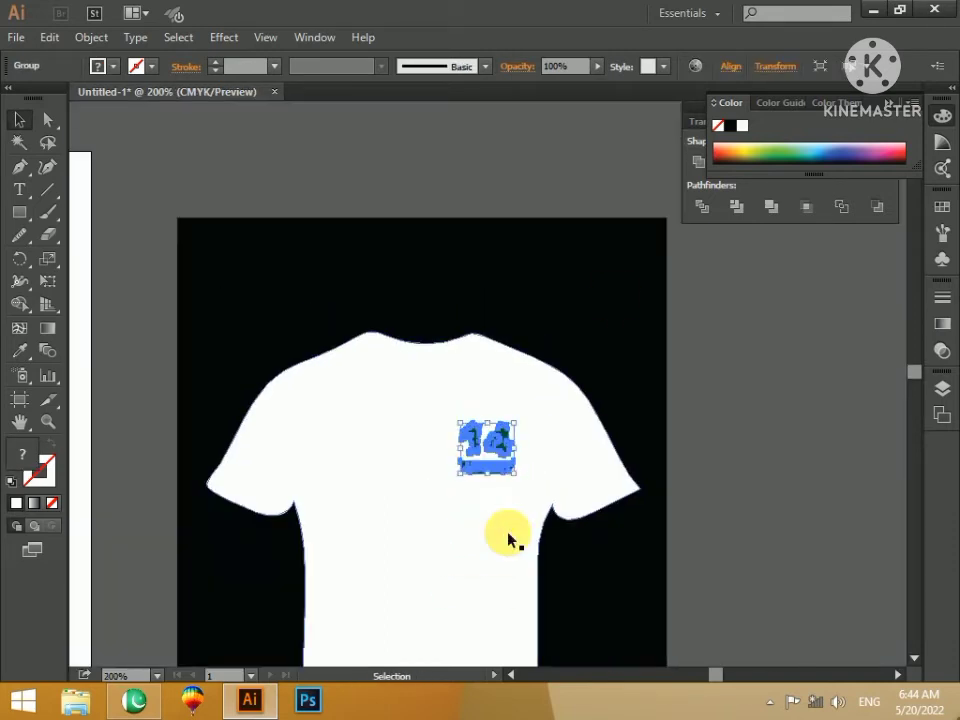
click(805, 581)
- Add a three-line text reading "PAKISTAN", "INDEPENDANCE", "DAY" on the shirt below the date graphic
key(space)
drag(751, 517, 761, 420)
key(t)
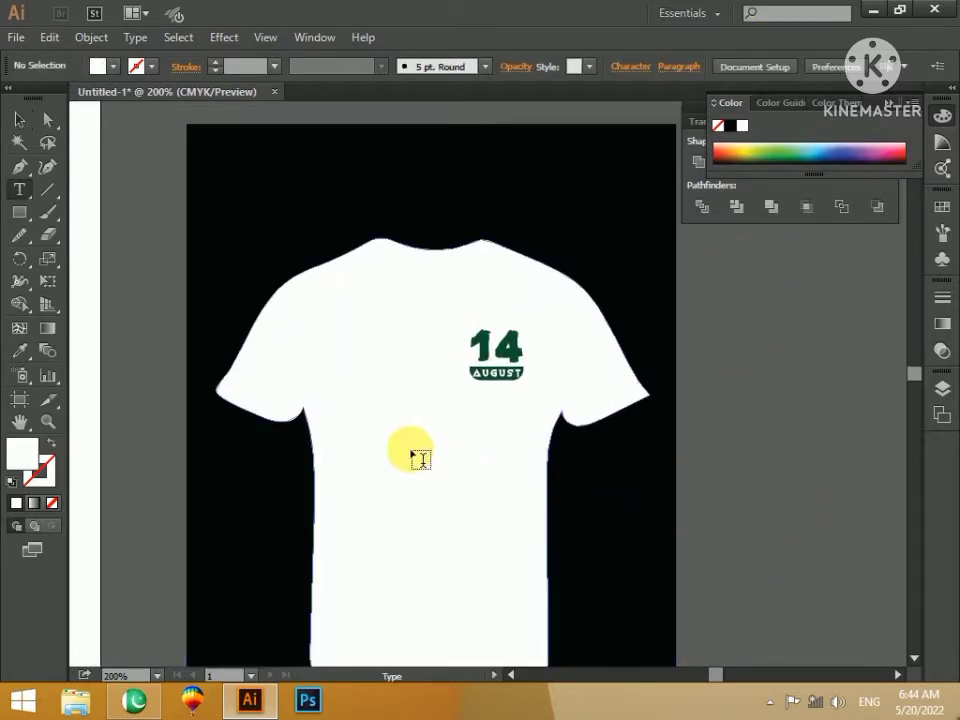
click(368, 437)
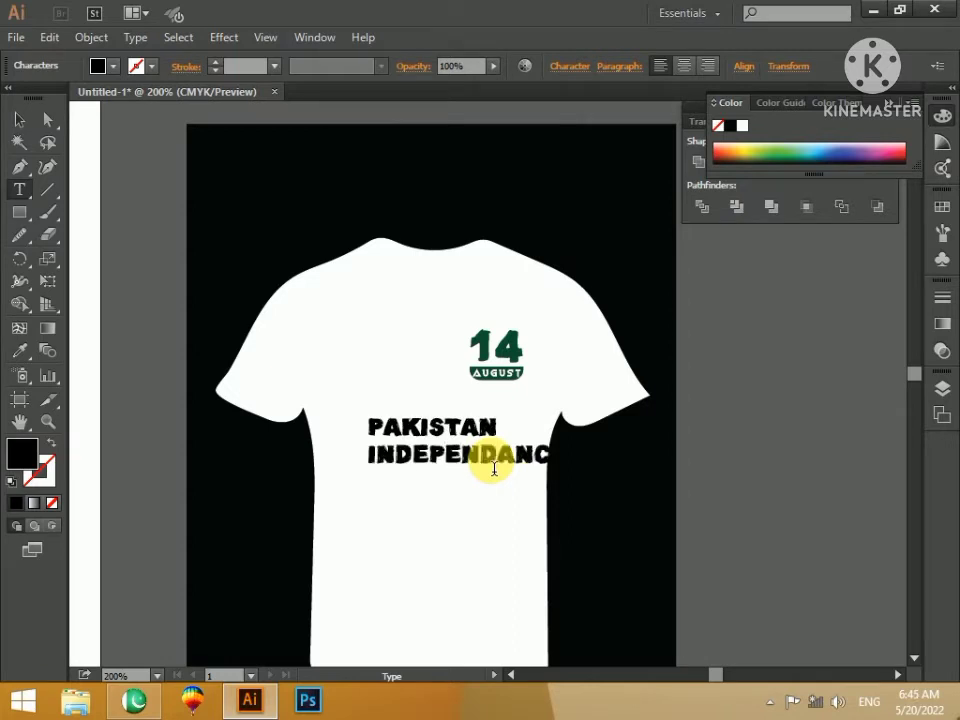
- Run a spelling check on the slogan and replace "INDEPENDANCE" with the suggestion "INDEPENDENCE"
key(ctrl+a)
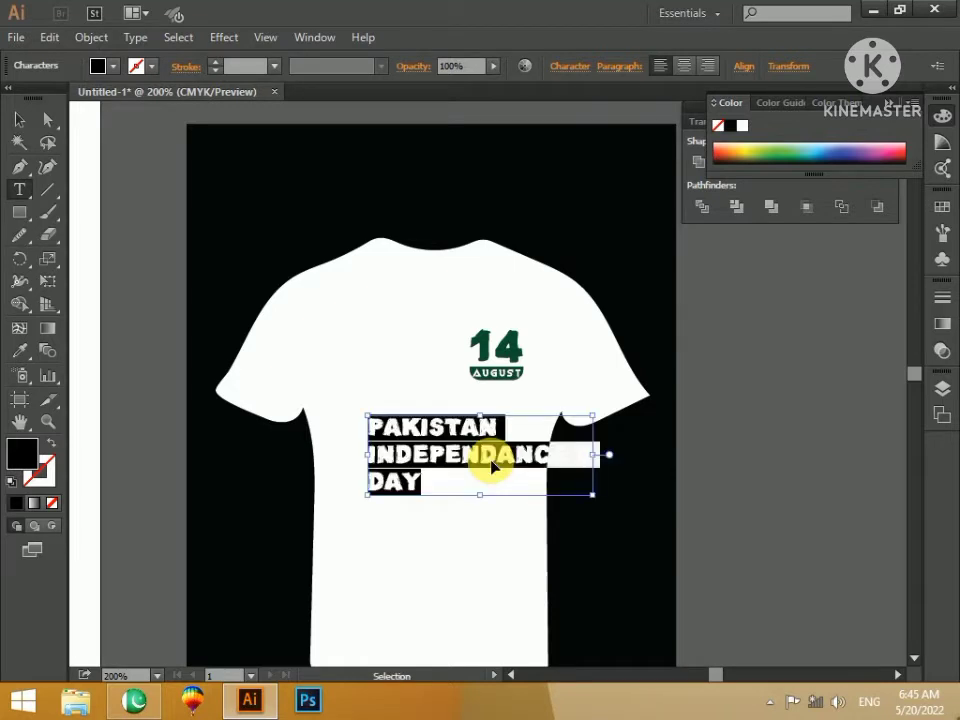
key(ctrl+i)
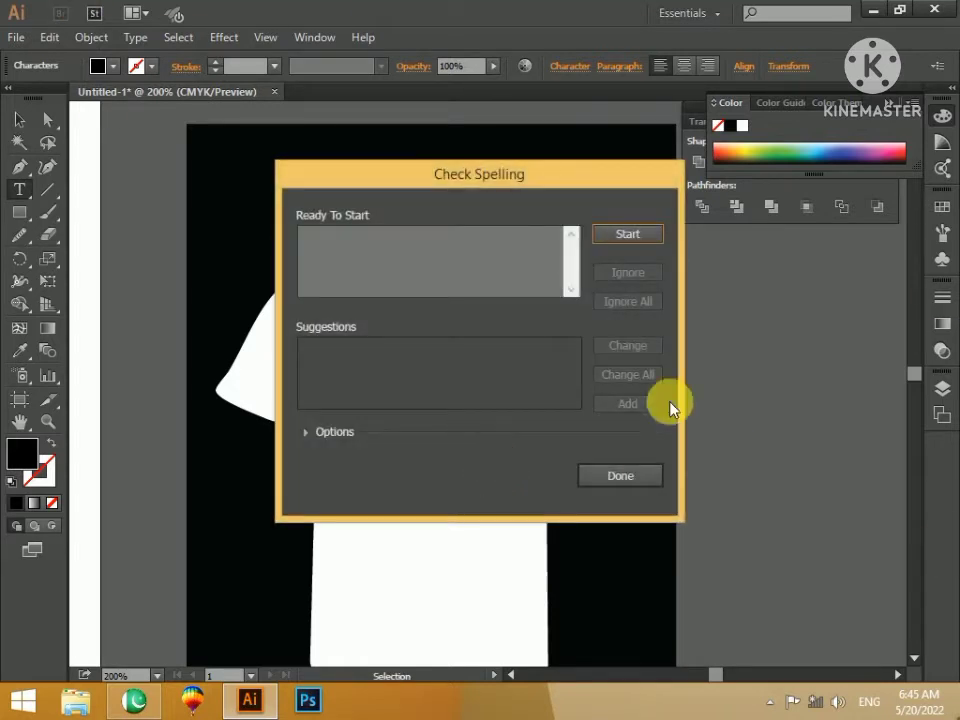
click(627, 234)
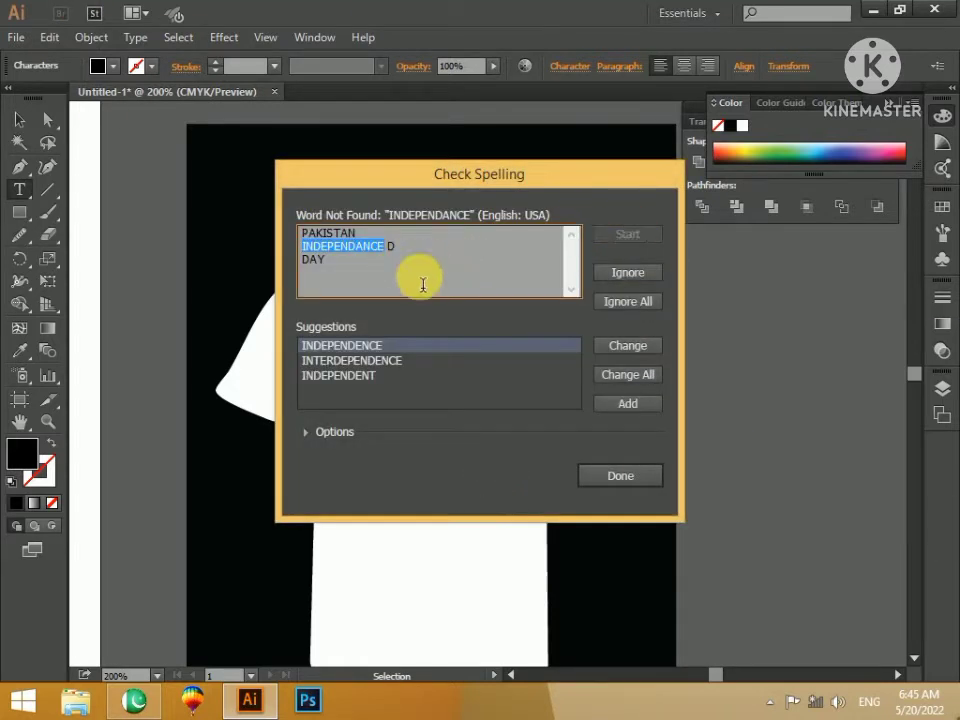
click(613, 348)
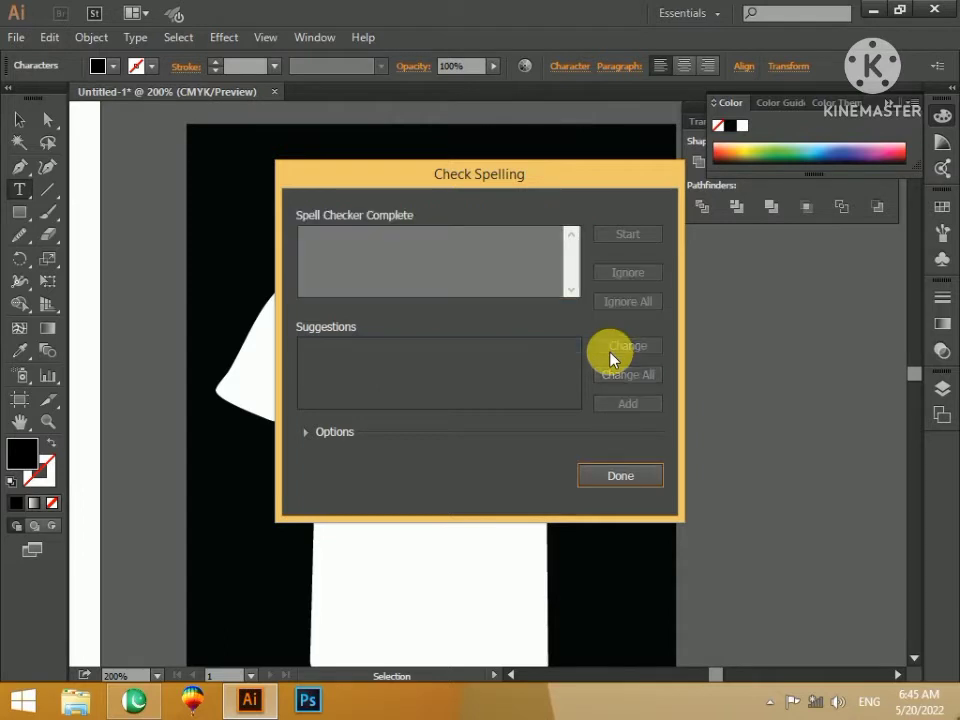
click(614, 476)
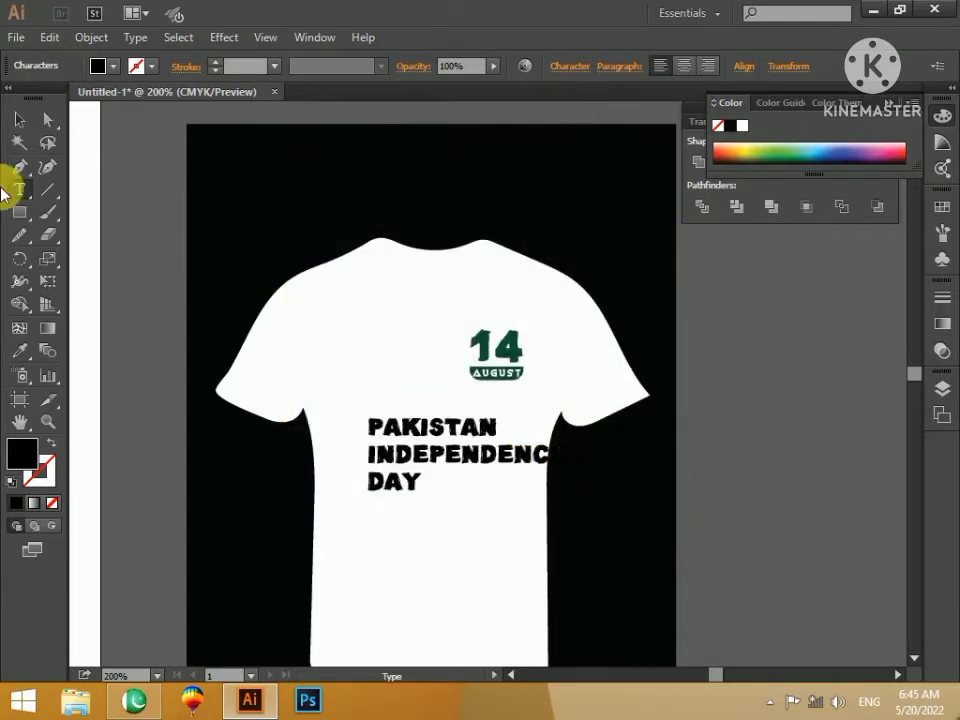
- Move the slogan text left and slightly down so it sits within the shirt's body
click(20, 121)
drag(489, 454, 463, 490)
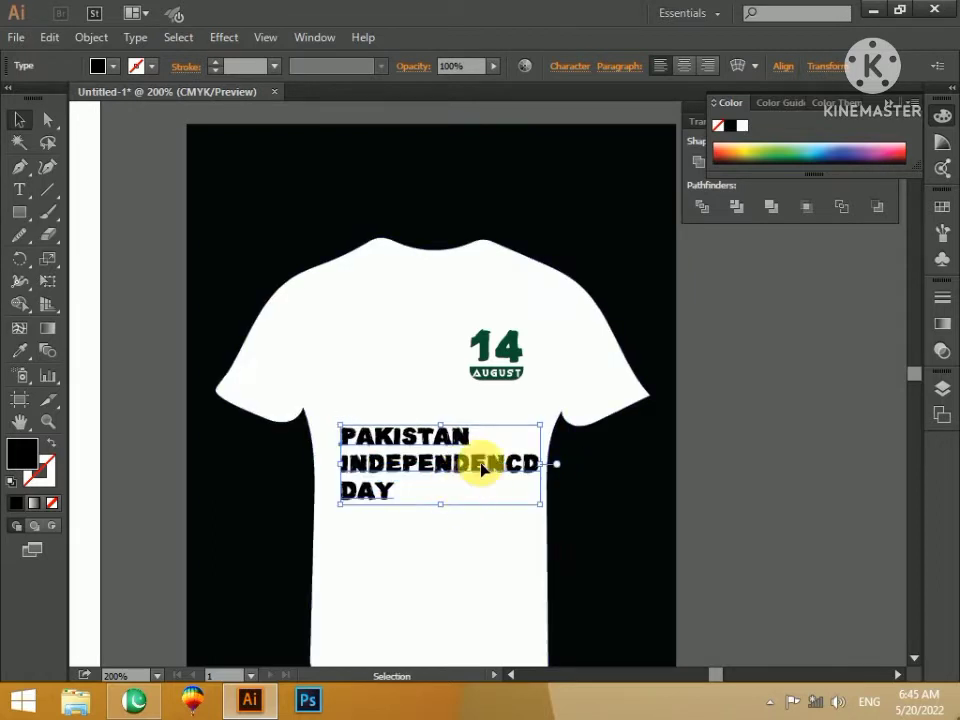
key(y)
- Enlarge the "PAKISTAN" line to roughly the width of the line below it
key(t)
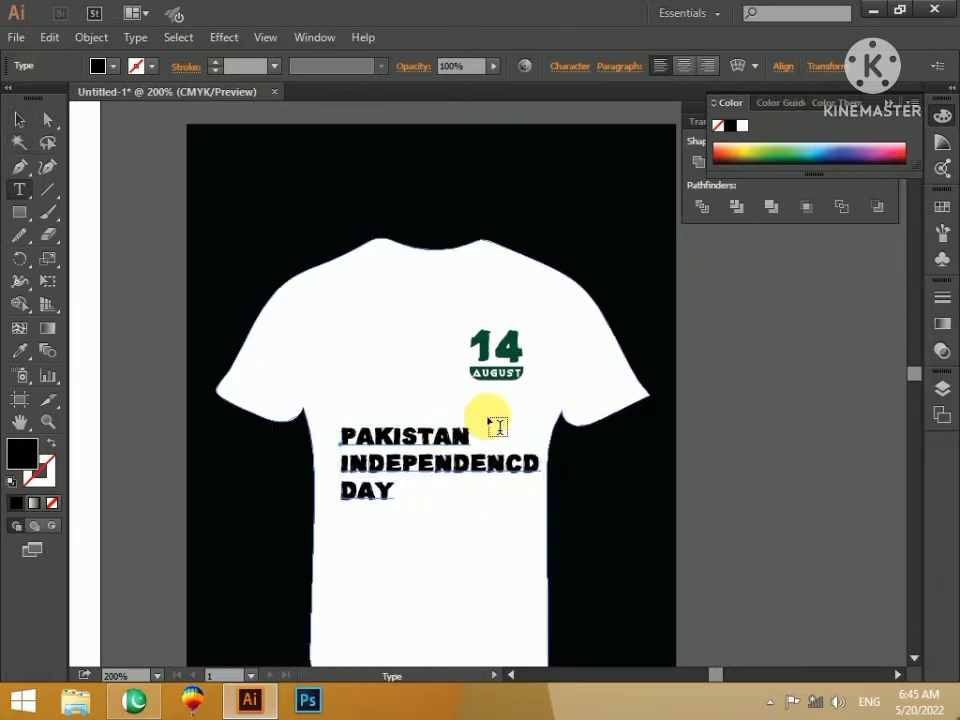
click(448, 441)
key(ctrl+a)
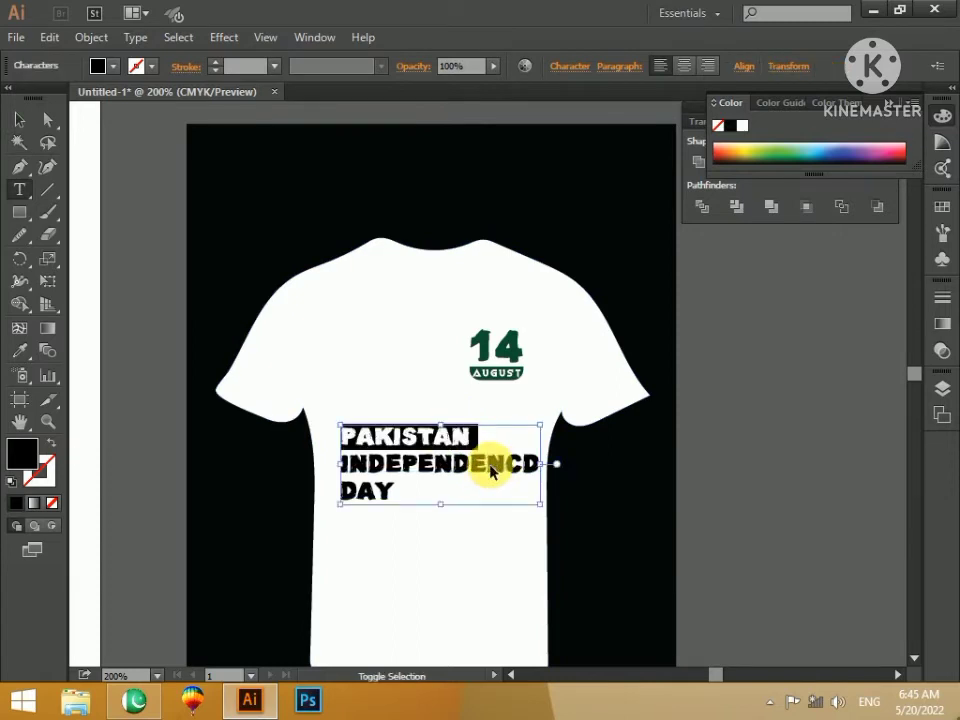
key(ctrl+shift+period)
key(ctrl+shift+period)
key(ctrl+shift+period)
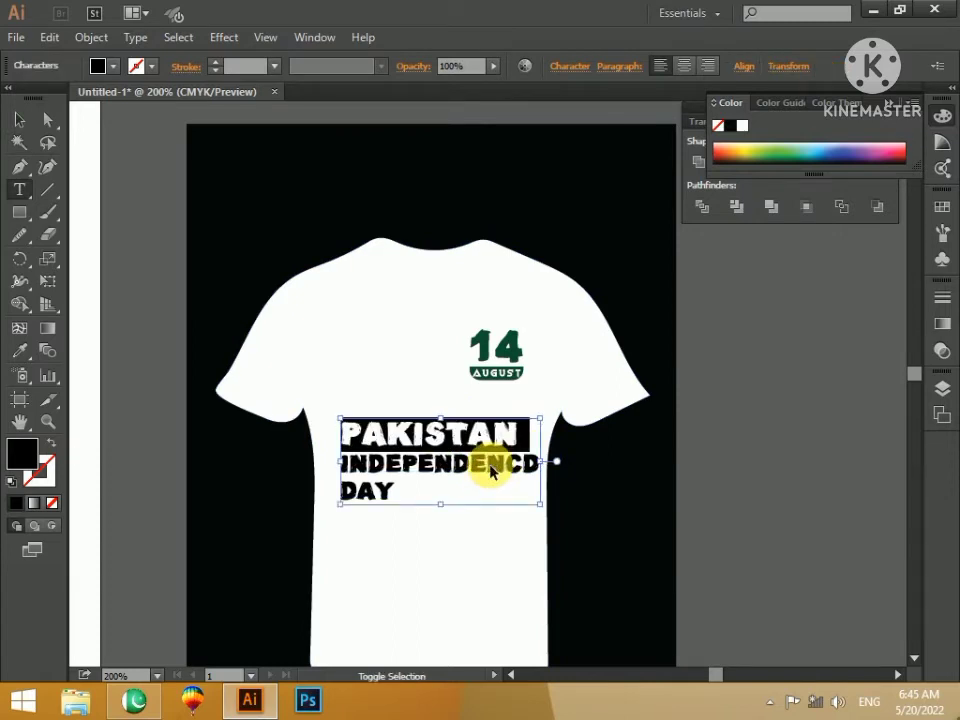
- Widen the letter spacing of "DAY" and enlarge it toward the width of the lines above
click(381, 500)
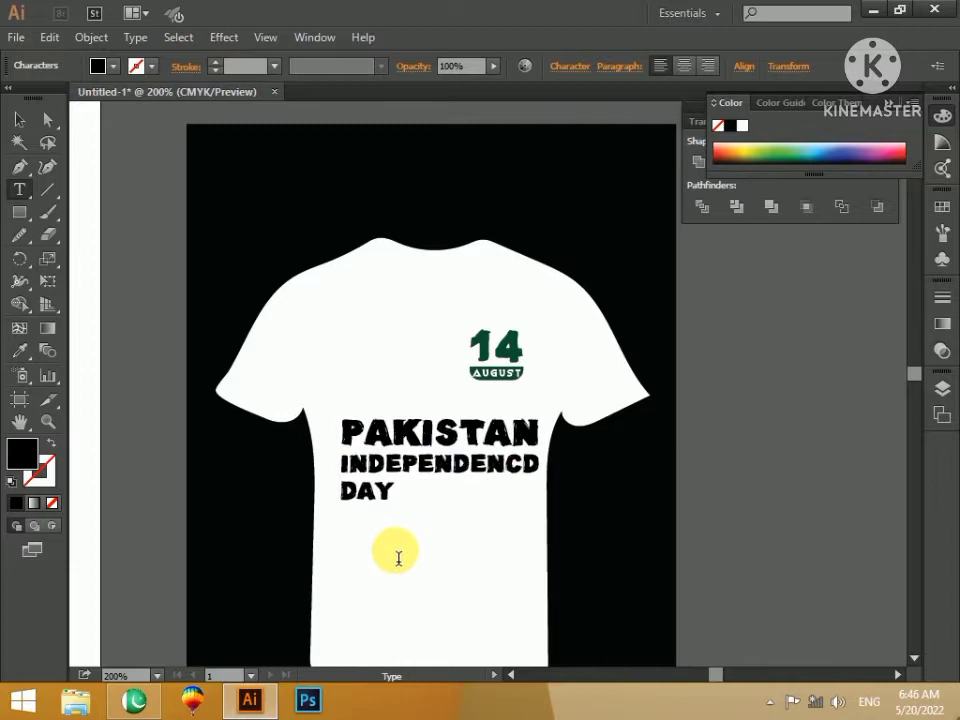
key(ctrl+shift+Left)
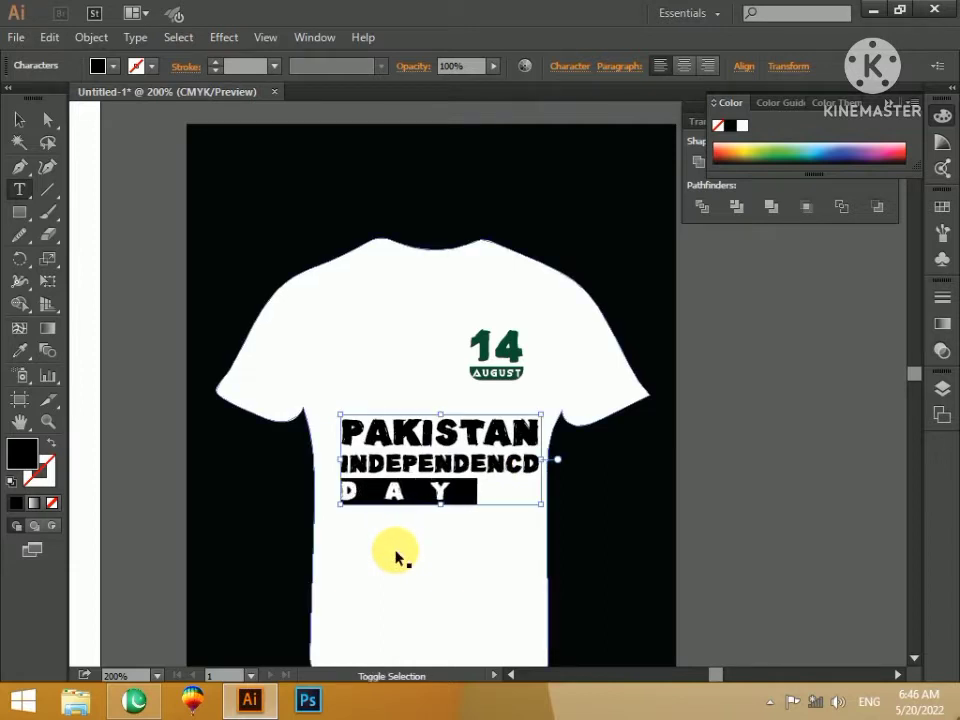
key(ctrl+shift+period)
key(ctrl+shift+period)
key(ctrl+shift+period)
key(ctrl+shift+period)
key(ctrl+shift+period)
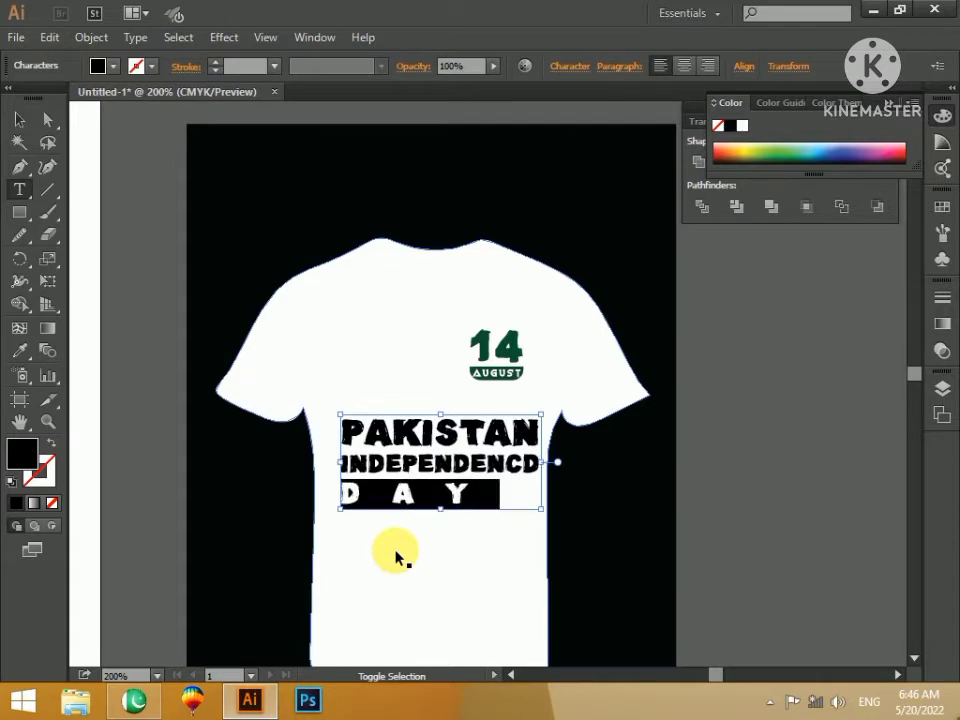
- Scale the slogan text down slightly and reposition it below the "14 AUGUST" graphic
click(17, 122)
click(724, 516)
mouse_move(463, 441)
mouse_down()
mouse_move(522, 488)
mouse_move(475, 453)
mouse_up()
drag(585, 399, 558, 412)
click(754, 470)
- Center the slogan text horizontally on the shirt
click(452, 424)
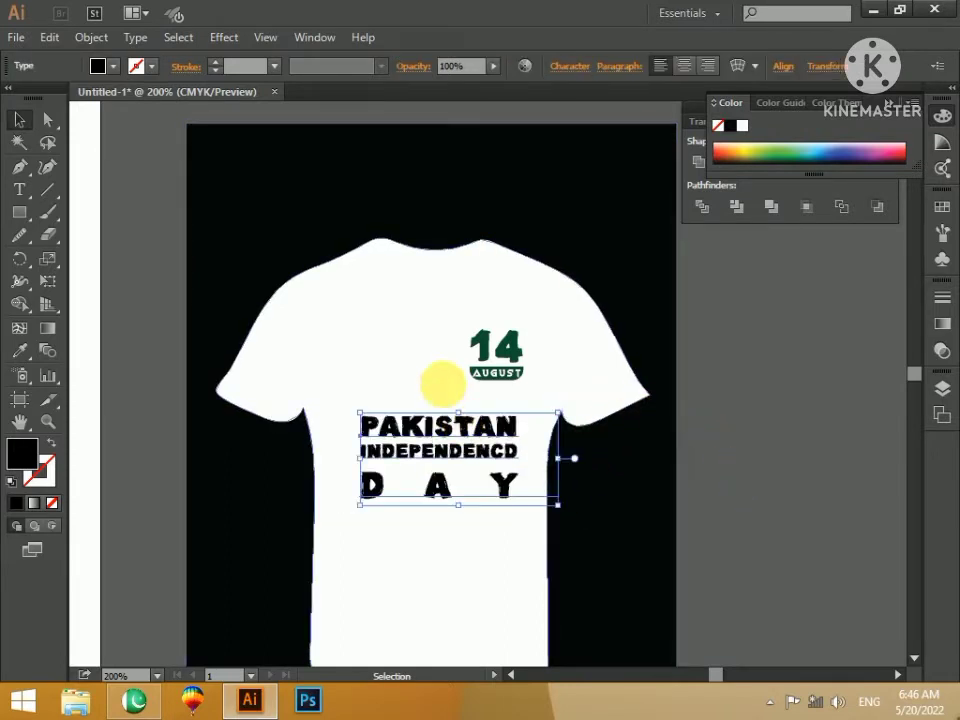
shift+click(416, 321)
click(560, 66)
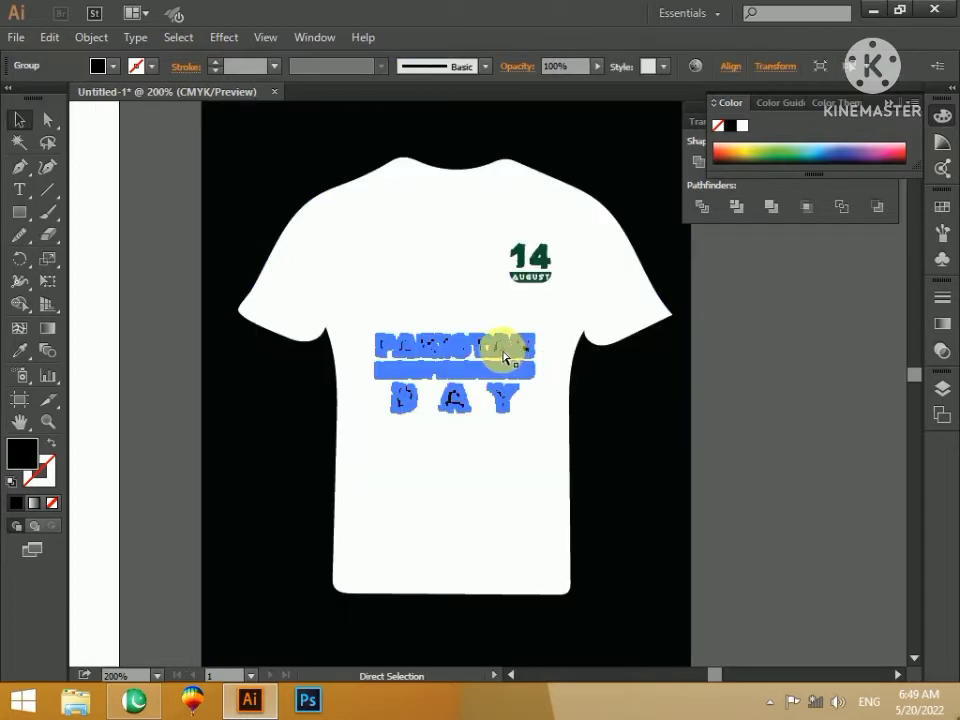
- Fill the outlined "PAKISTAN" lettering with the dark green sampled from the "14"
key(ctrl+shift+a)
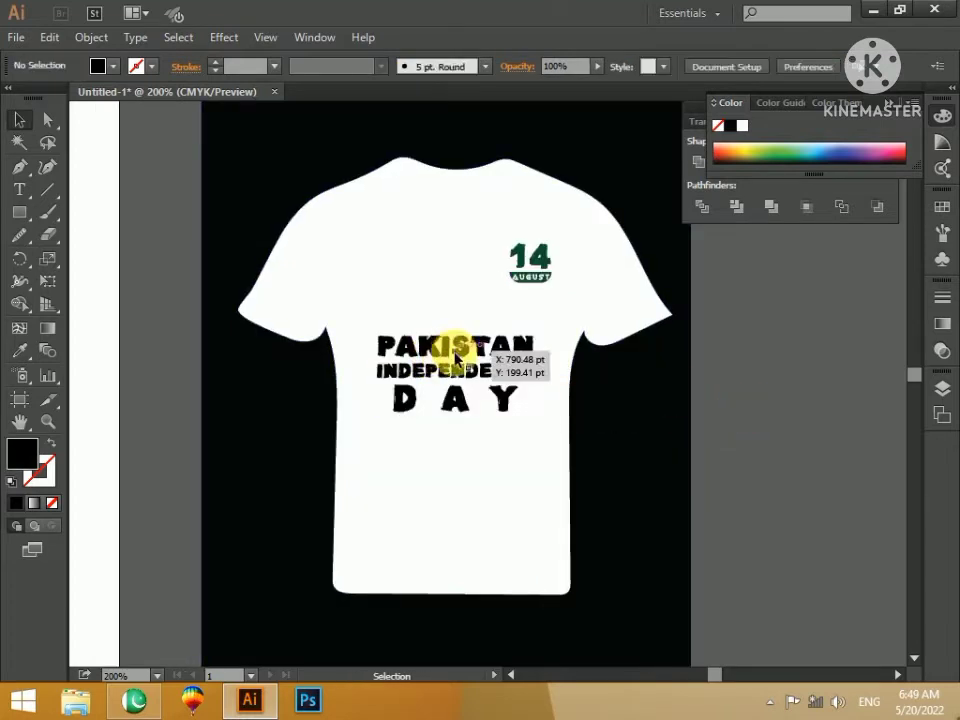
click(449, 358)
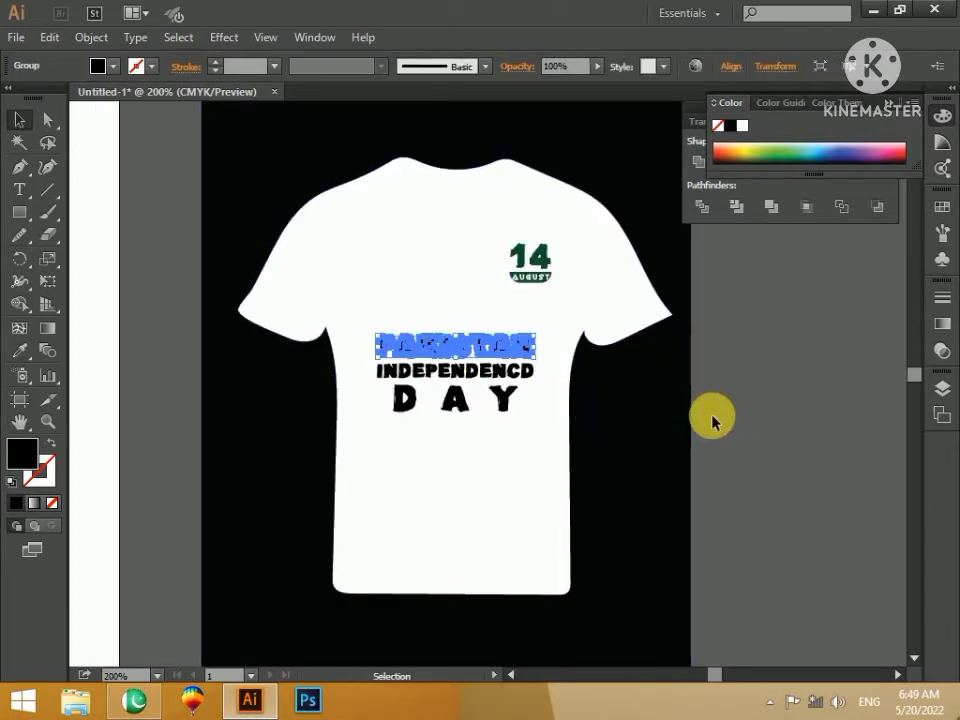
key(i)
click(531, 252)
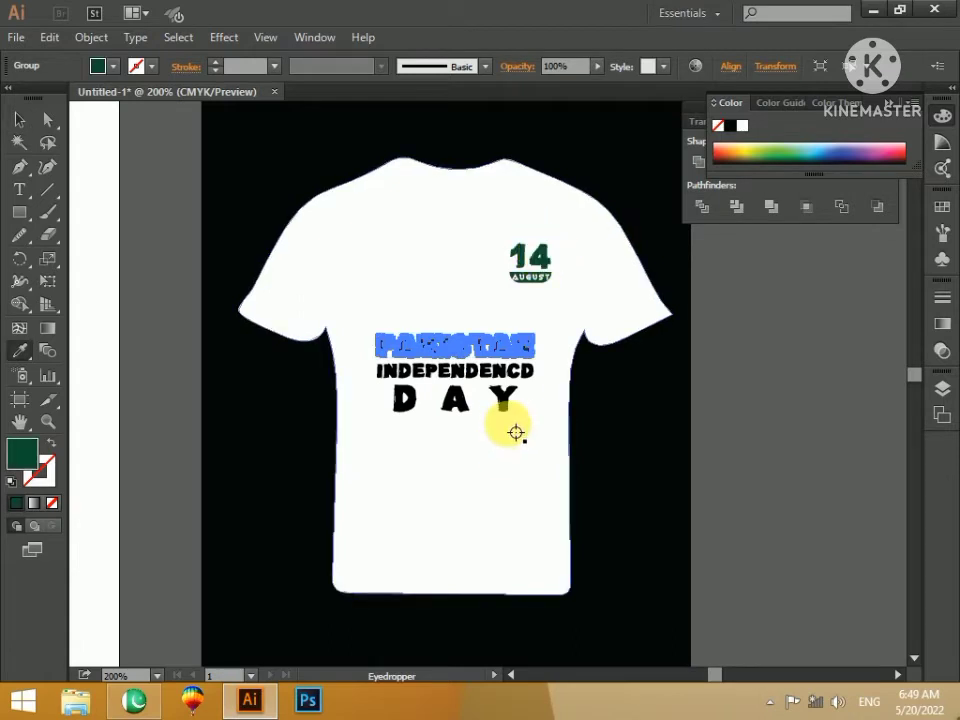
- Fill the outlined "DAY" lettering with the dark green sampled from "PAKISTAN"
key(v)
click(507, 400)
key(i)
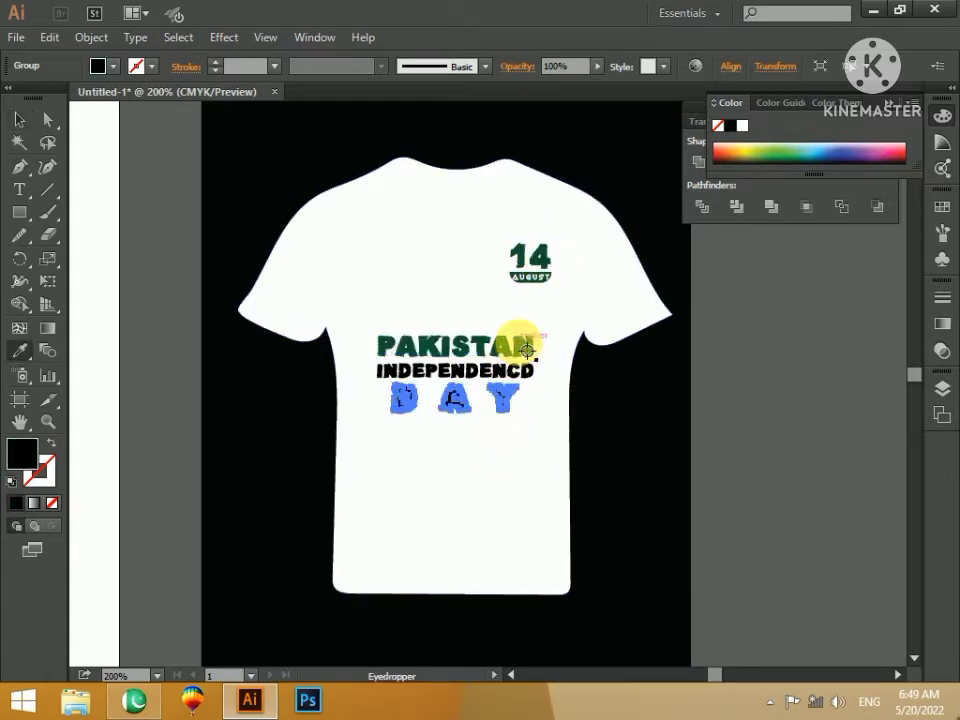
click(527, 350)
key(v)
click(700, 398)
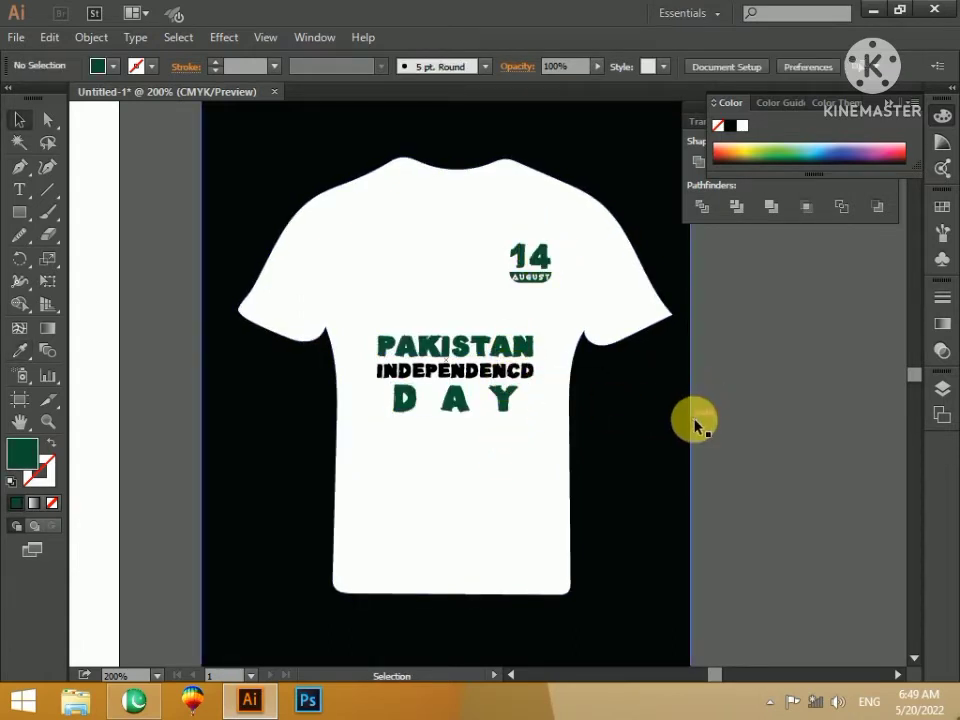
- Draw a rectangle covering "INDEPENDENCD" and fill it with the dark green of the lettering
key(m)
drag(343, 321, 557, 433)
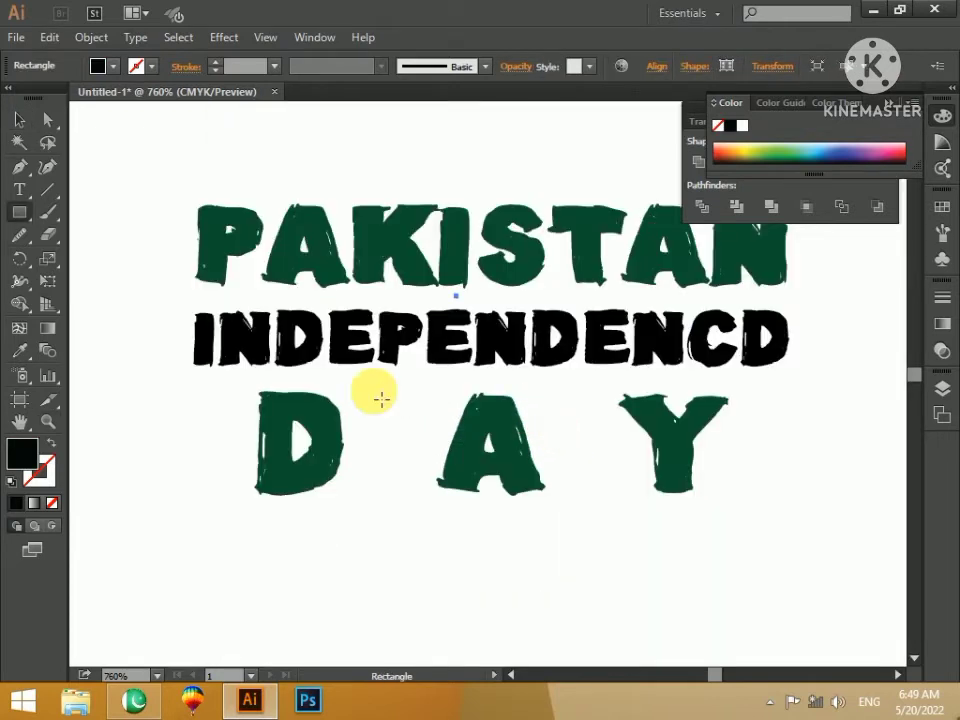
drag(176, 296, 806, 384)
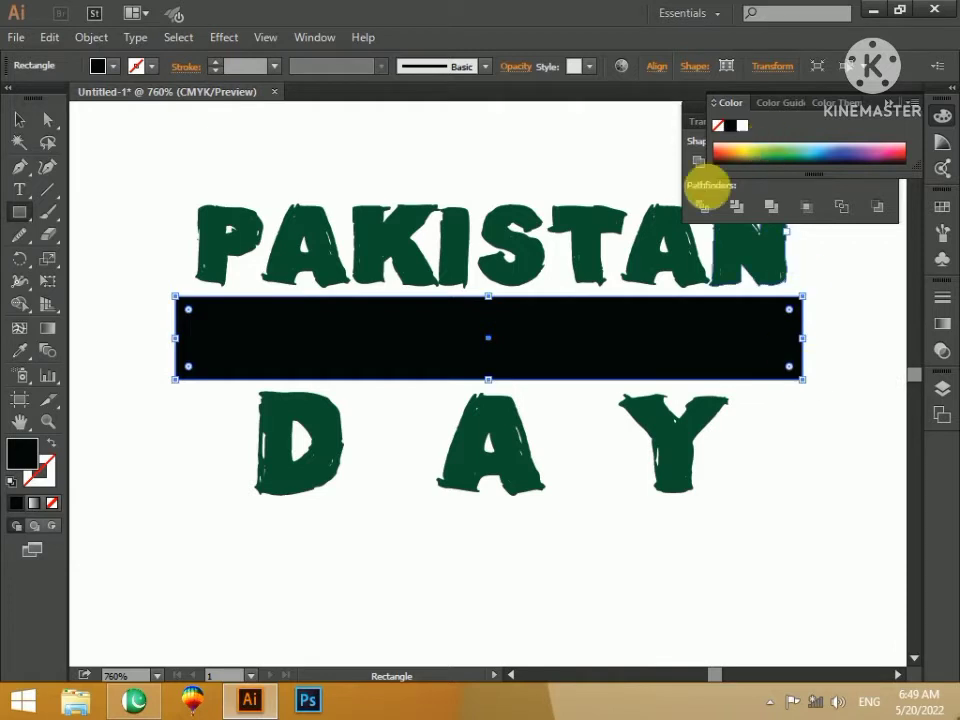
key(i)
click(597, 265)
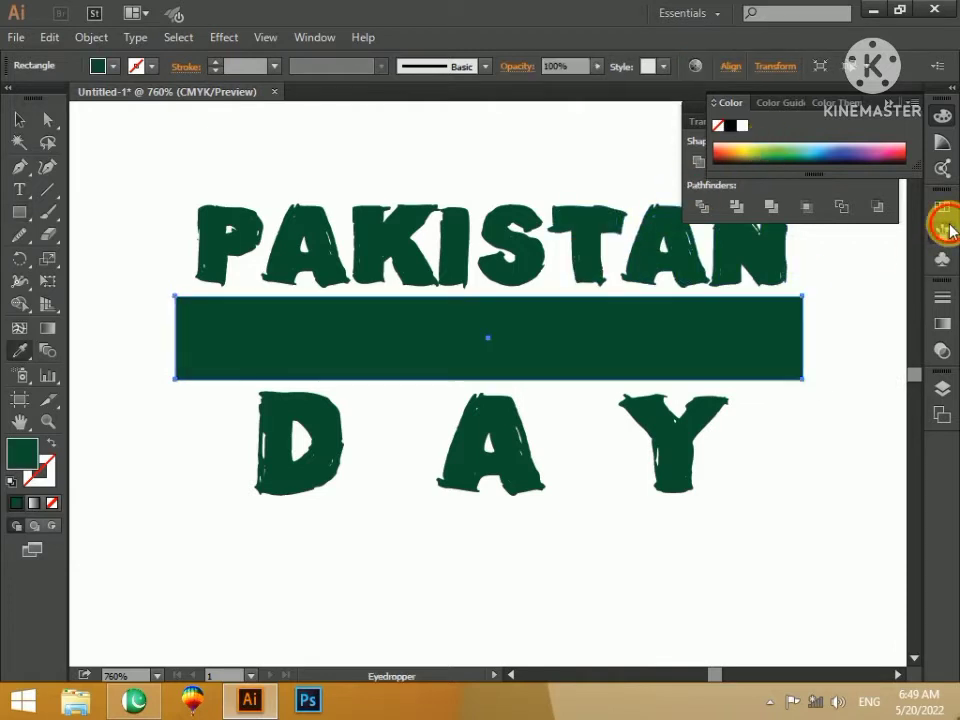
- Apply the rough charcoal-style brush to the rectangle's outline and reduce its height from the upper and lower edges
click(943, 229)
click(800, 284)
key(v)
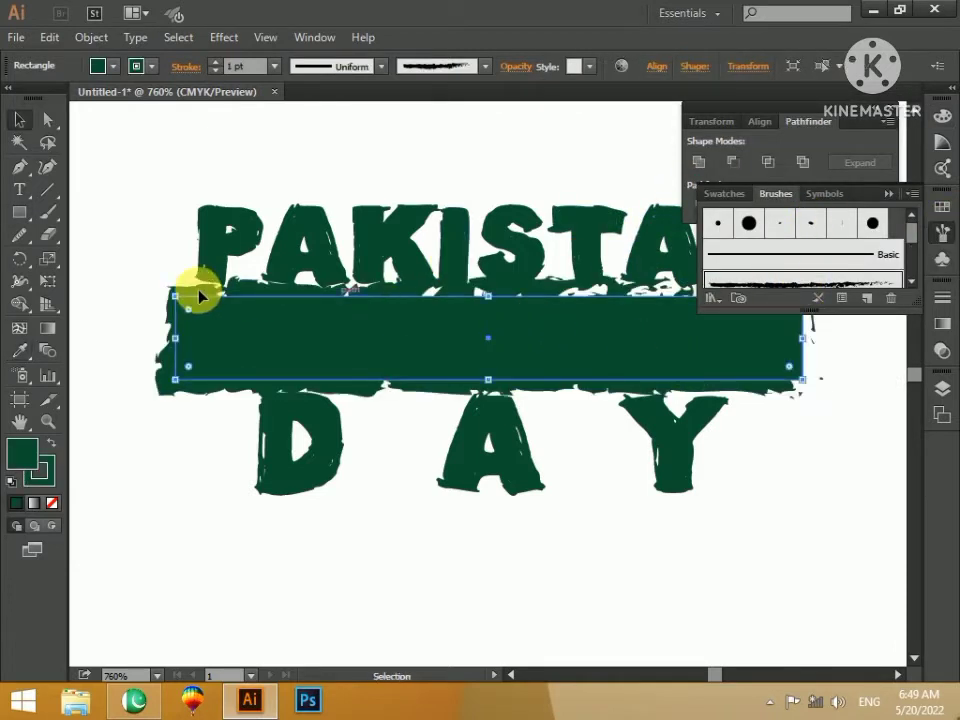
drag(487, 297, 487, 317)
drag(491, 388, 491, 369)
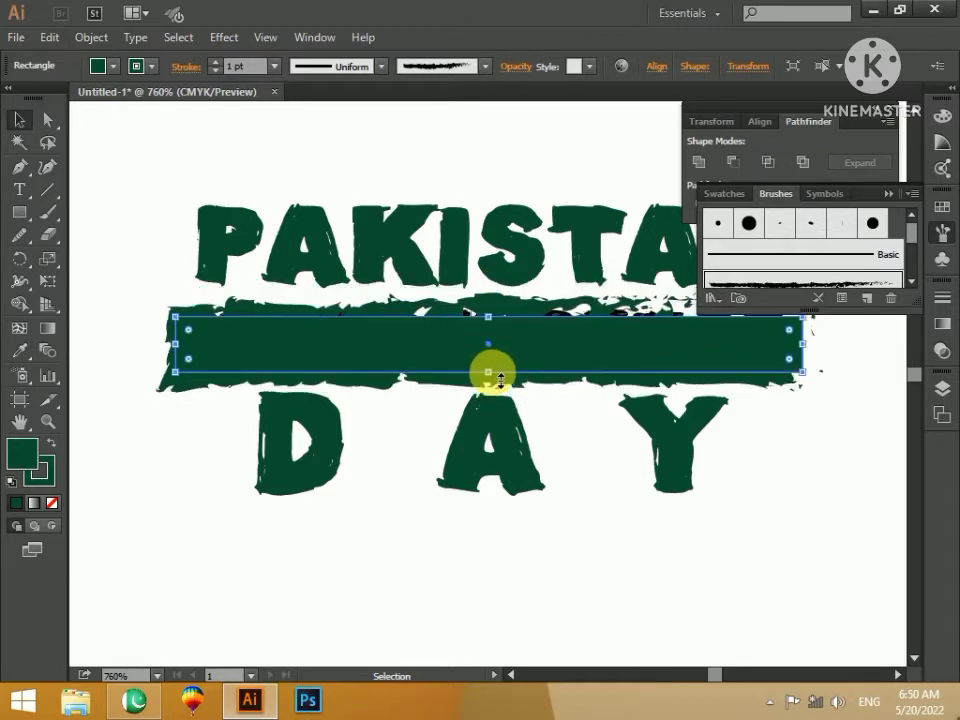
- Move "DAY" down and "PAKISTAN" up, and make the brushed rectangle slightly taller to fill the space between them
click(496, 448)
key(Down)
key(Down)
click(518, 366)
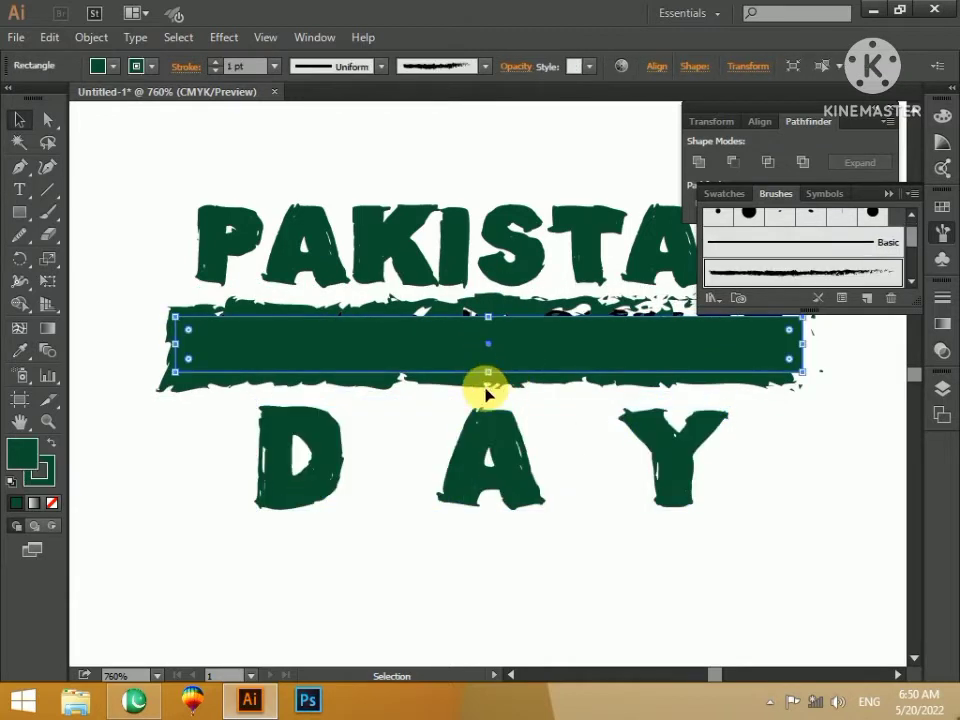
mouse_move(488, 372)
mouse_down()
mouse_move(493, 392)
mouse_move(493, 382)
mouse_up()
drag(579, 254, 577, 234)
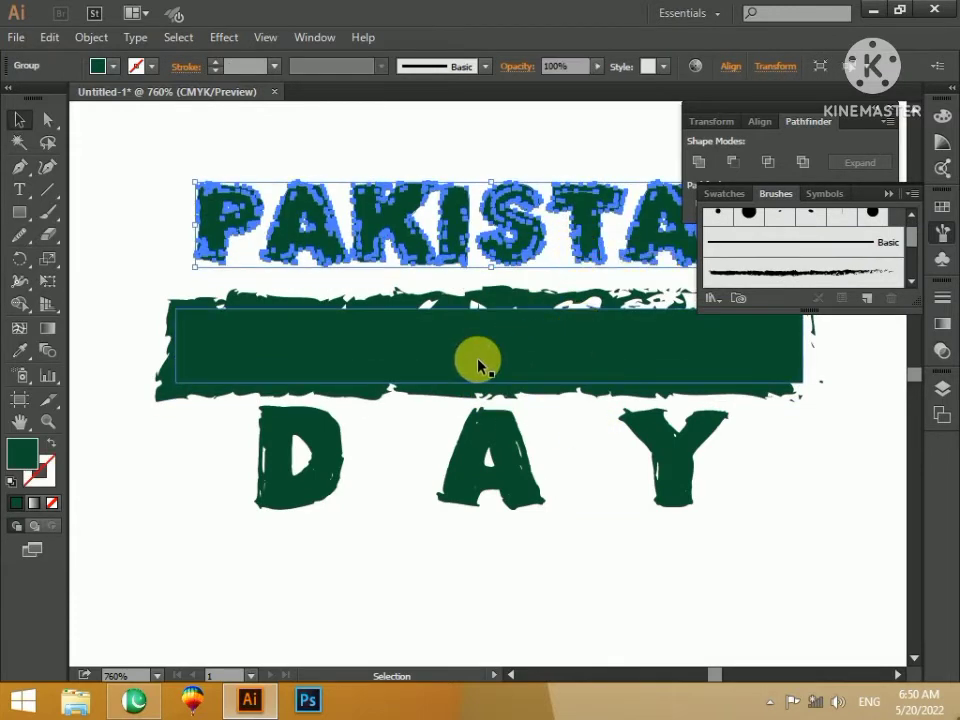
- Center "INDEPENDENCD" horizontally and vertically on the rectangle, using the rectangle as the key object
key(ctrl+y)
click(477, 344)
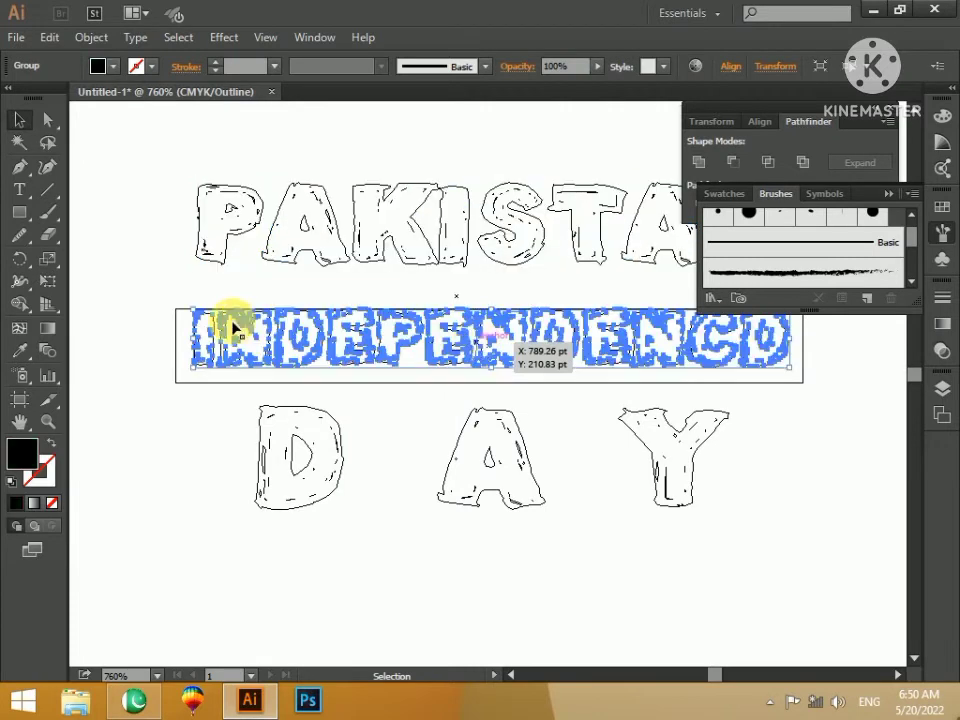
shift+click(176, 369)
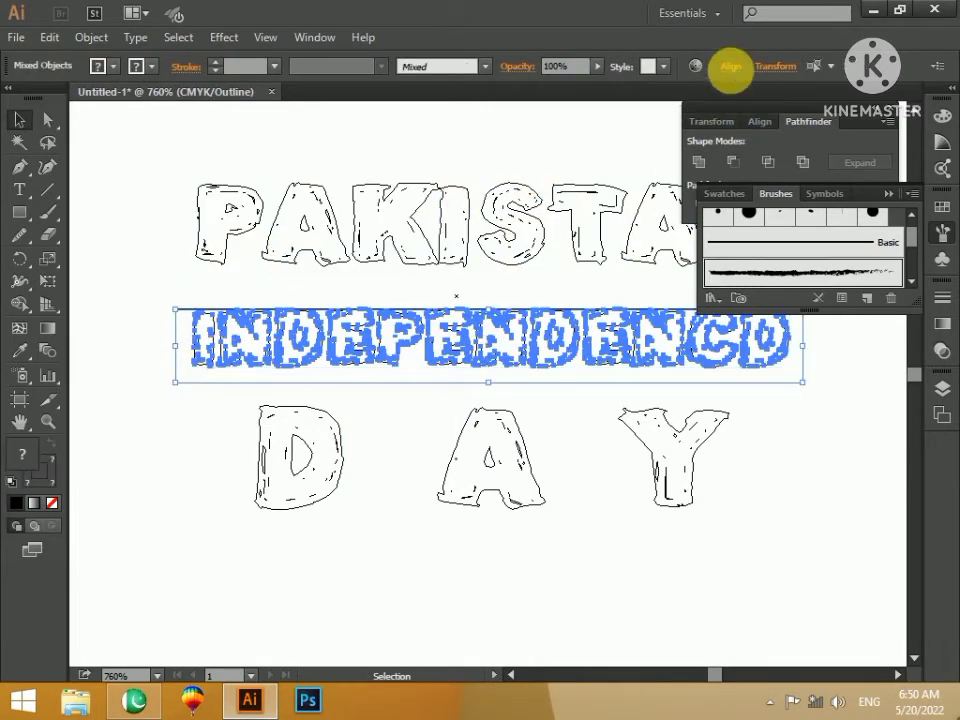
click(731, 66)
click(720, 215)
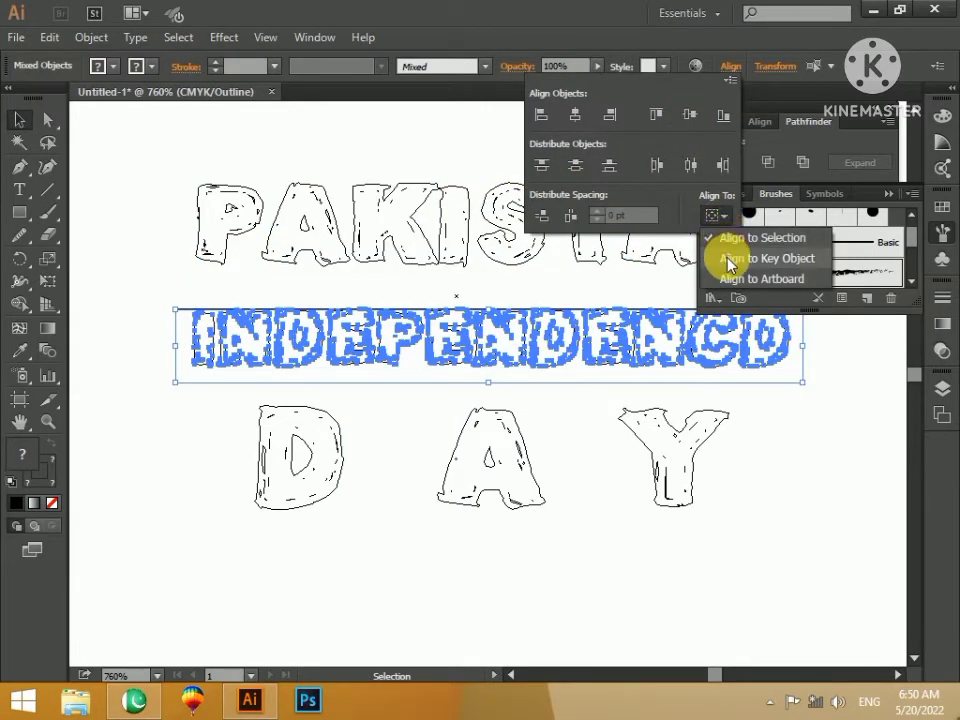
click(729, 259)
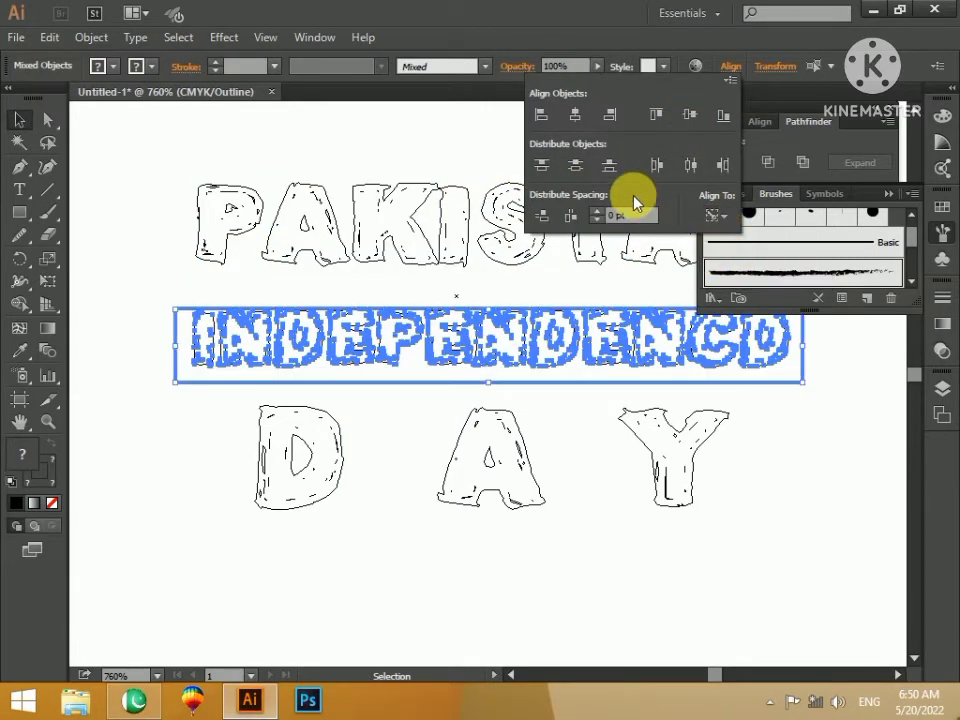
click(581, 126)
click(691, 113)
click(593, 545)
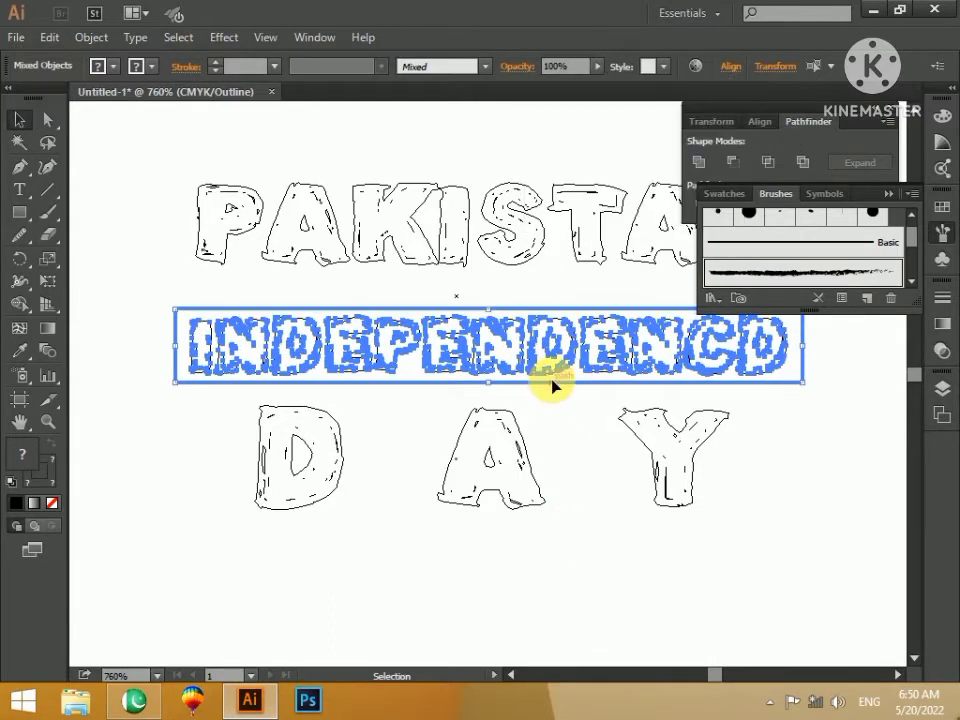
key(ctrl+y)
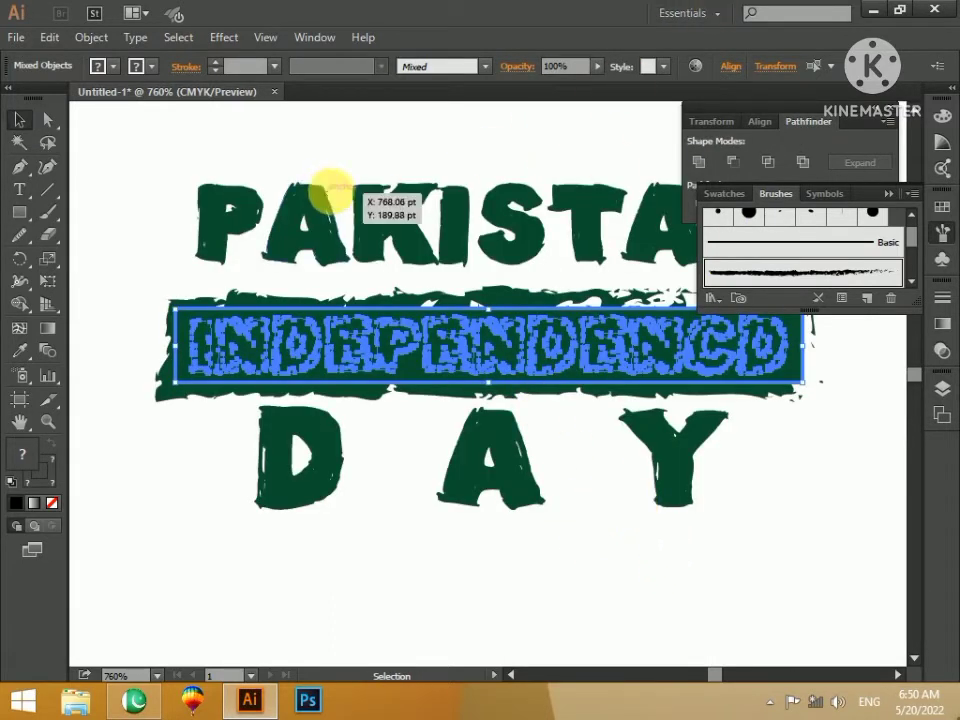
key(i)
click(193, 176)
key(ctrl+z)
key(v)
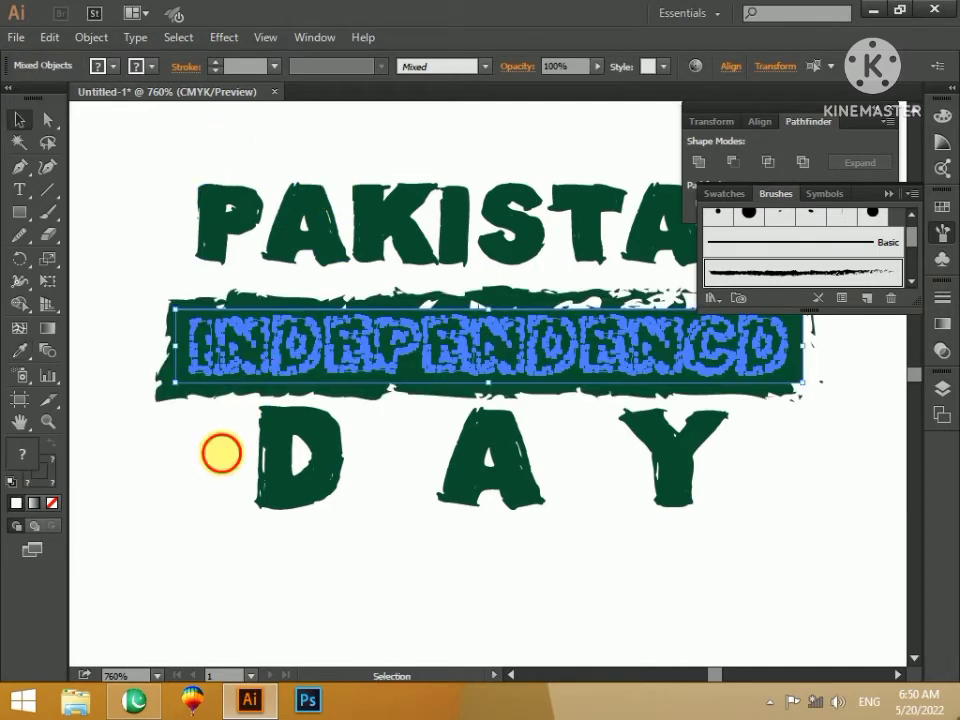
- Select only the "INDEPENDENCD" lettering in outline view and fill it with white sampled from the shirt
click(356, 369)
key(ctrl+y)
click(352, 357)
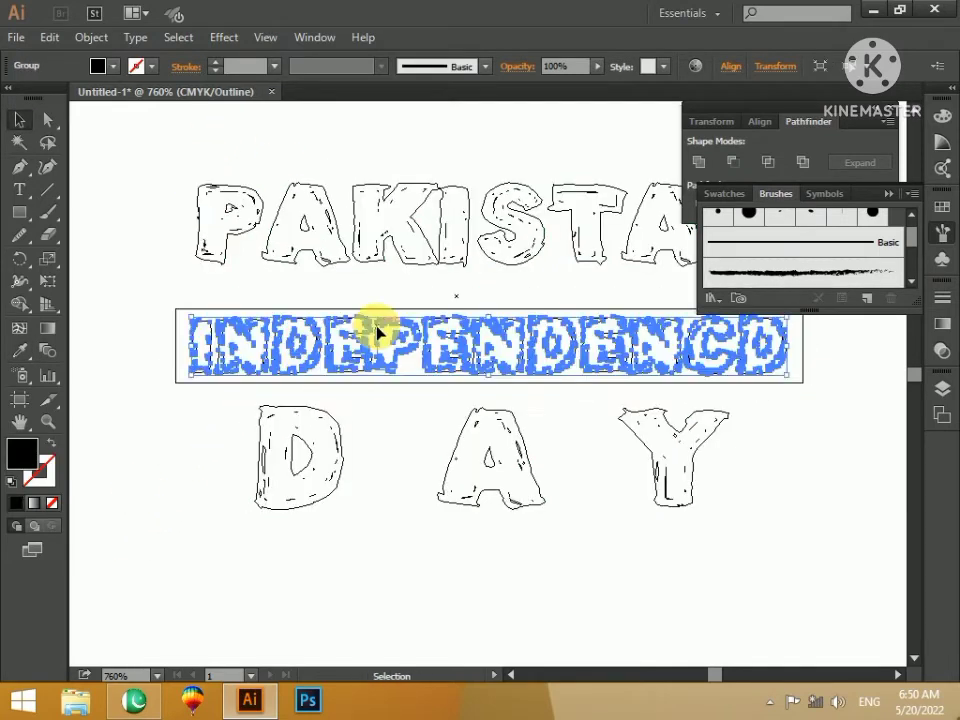
key(ctrl+y)
key(i)
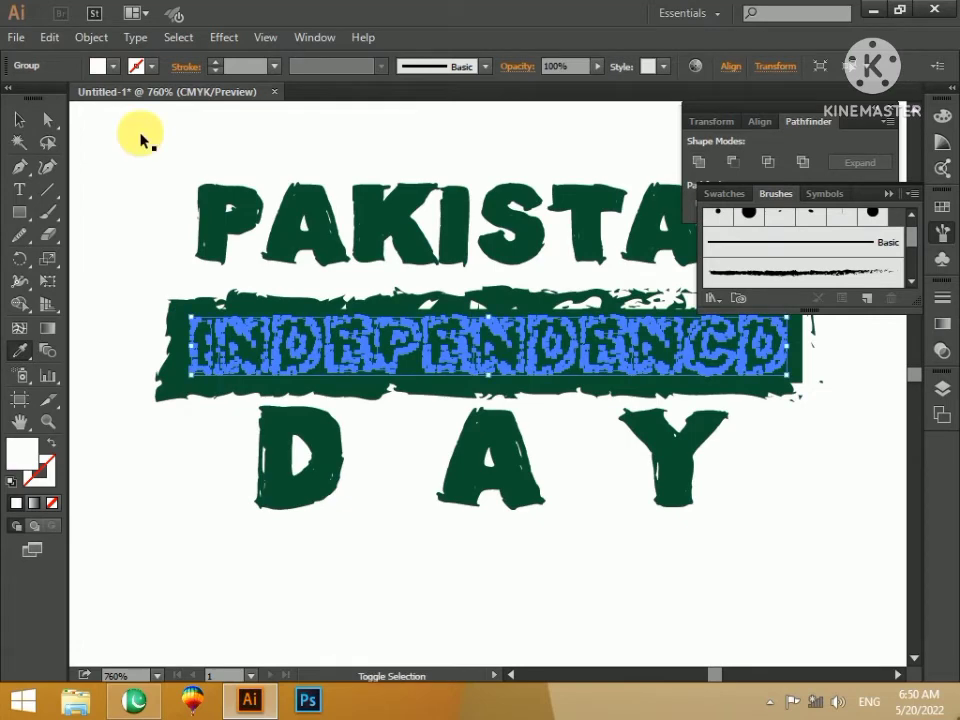
click(107, 139)
key(v)
- Move the complete slogan with its banner up on the shirt, closer to the "14 AUGUST" graphic
click(157, 251)
key(ctrl+minus)
key(ctrl+minus)
key(ctrl+minus)
key(ctrl+minus)
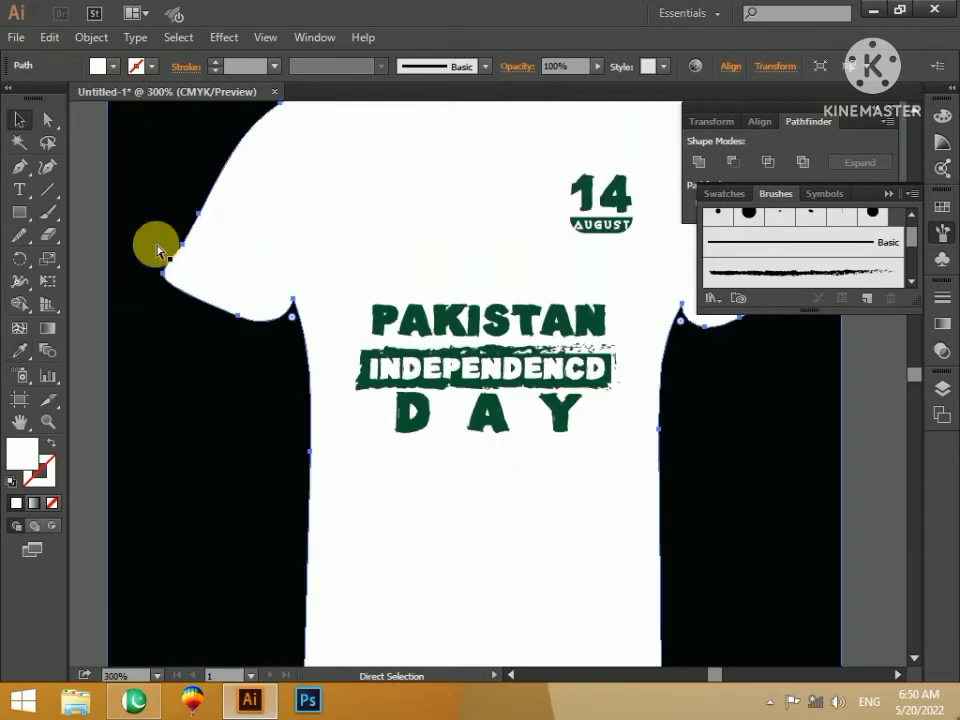
click(775, 469)
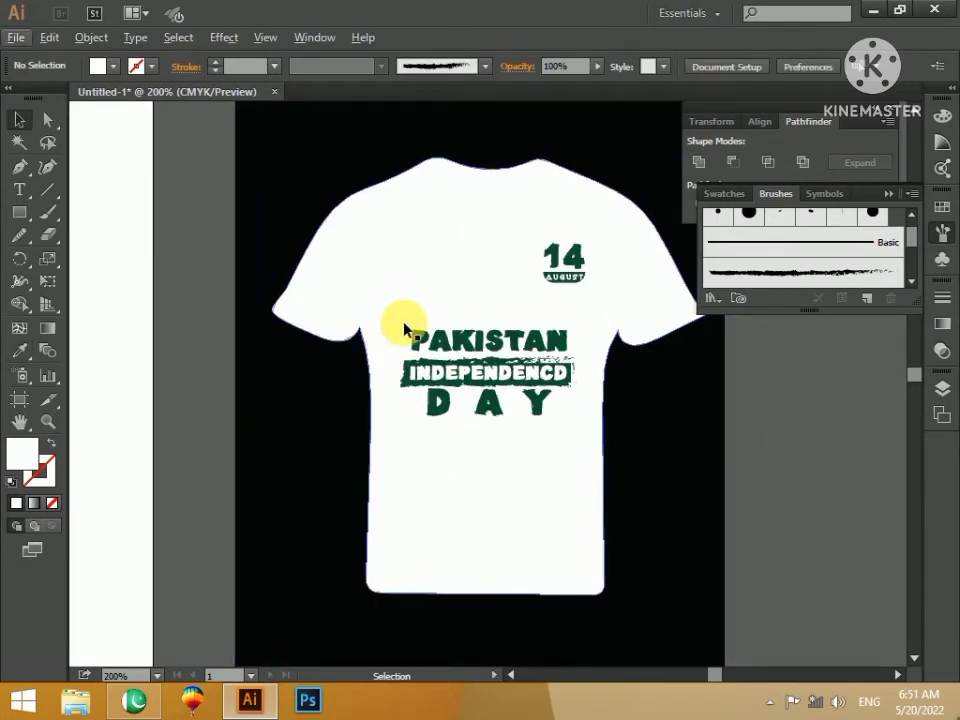
key(ctrl+y)
drag(398, 320, 583, 439)
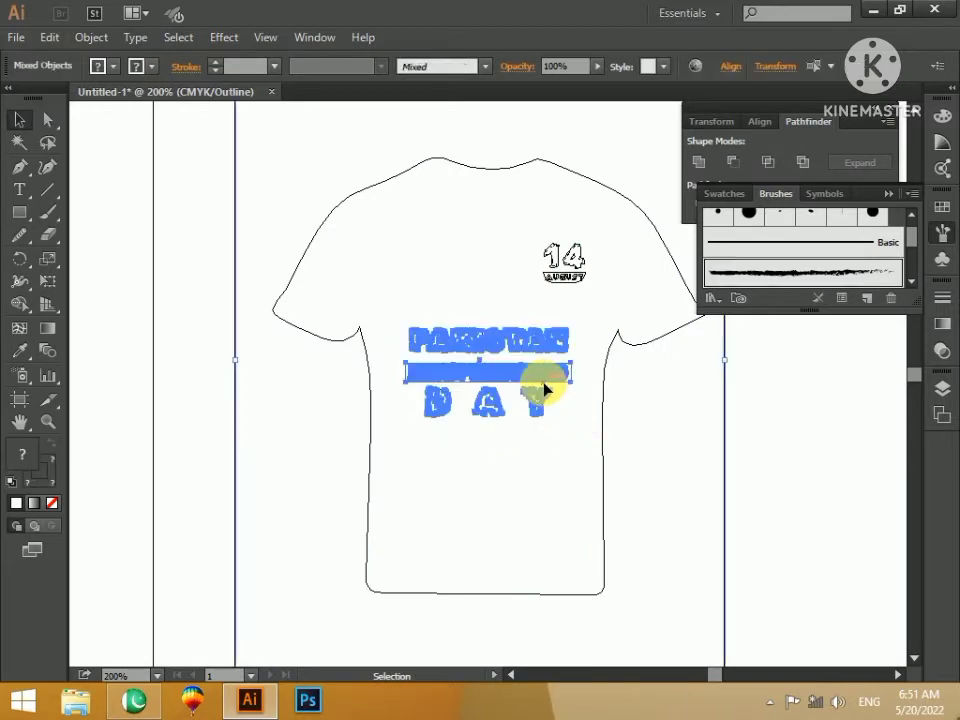
drag(543, 360, 551, 270)
- Shift the "14 AUGUST" graphic slightly up and outward above the end of the slogan
click(562, 262)
key(z)
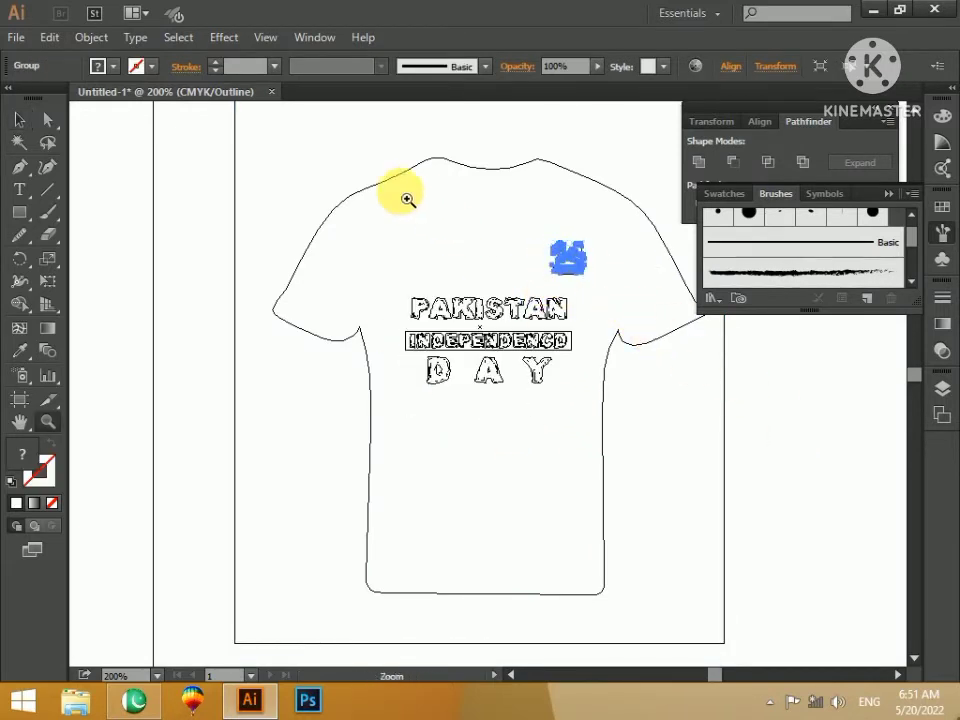
drag(366, 238, 638, 408)
key(v)
drag(669, 328, 591, 449)
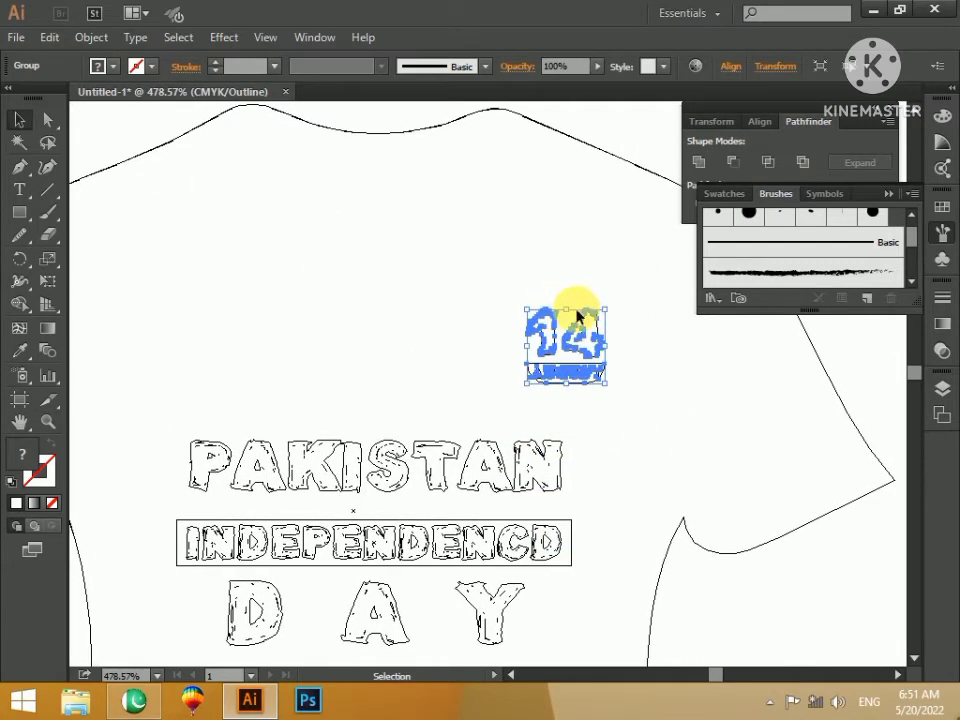
click(585, 298)
- Nudge the artwork up on the chest so the slogan sits closely beneath the "14 AUGUST" graphic, and return to preview
drag(558, 350, 155, 603)
key(Up)
key(Up)
key(Up)
key(Up)
key(Up)
key(Up)
key(Up)
key(Up)
click(561, 525)
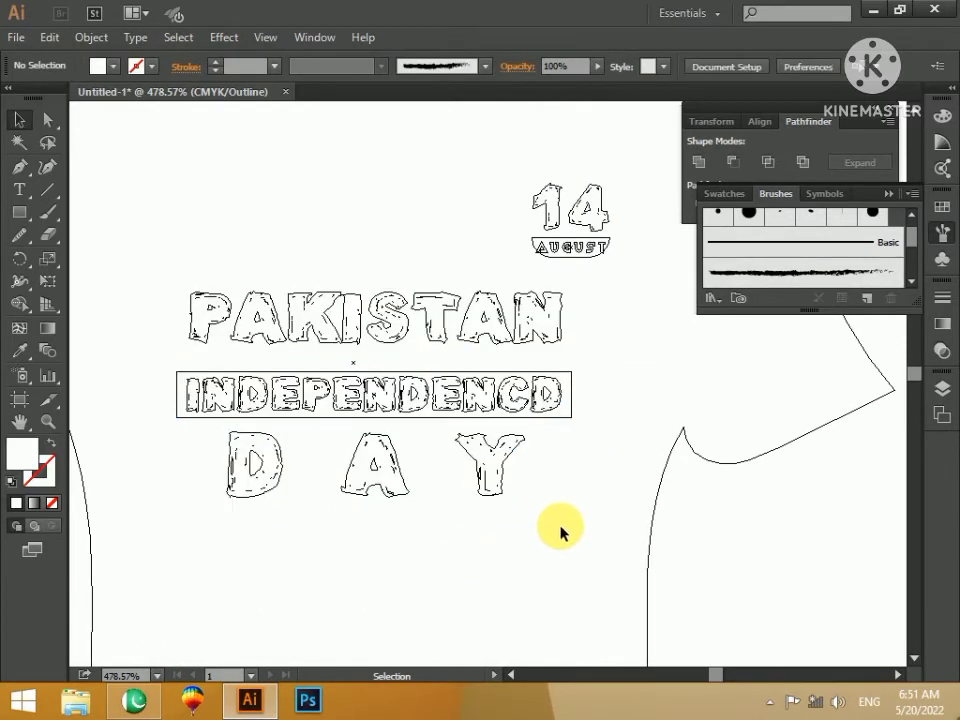
key(ctrl+y)
key(ctrl+minus)
key(ctrl+minus)
key(ctrl+minus)
key(ctrl+minus)
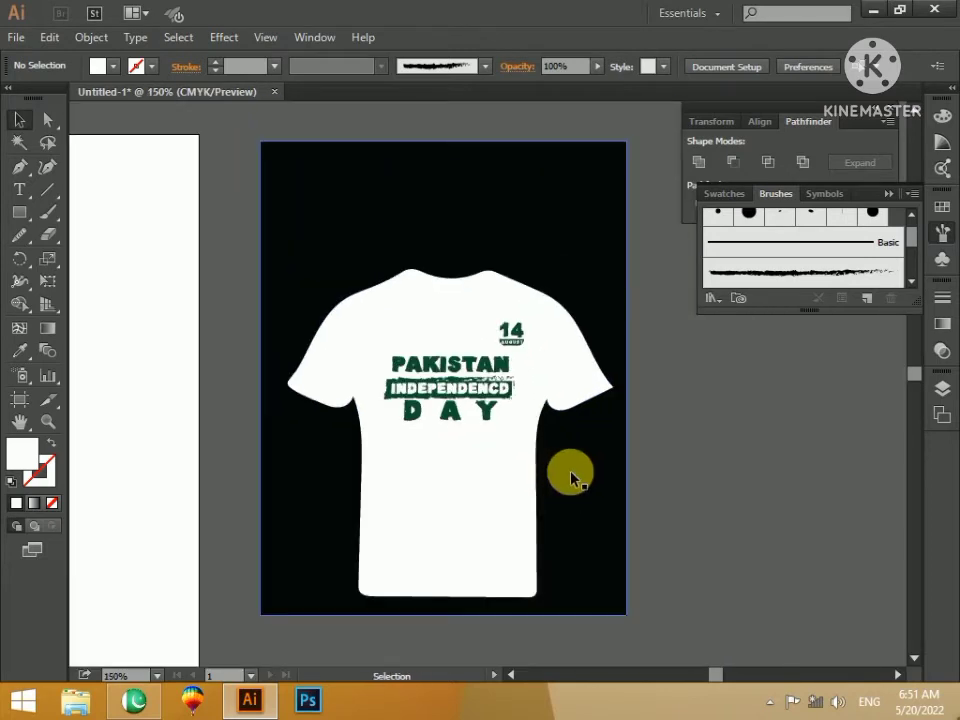
- Save the document in the T shirts folder as an Adobe Illustrator file named "T shirt 001"
key(ctrl+s)
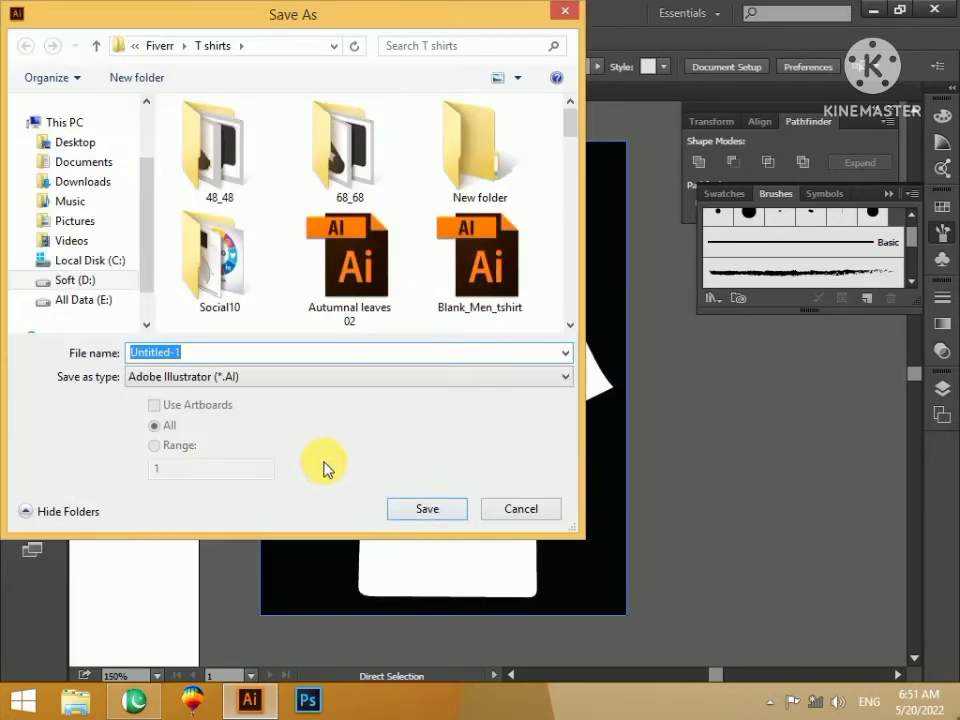
text(t sHIRT)
key(BackSpace)
key(BackSpace)
key(BackSpace)
key(BackSpace)
key(BackSpace)
key(BackSpace)
key(BackSpace)
text(T s)
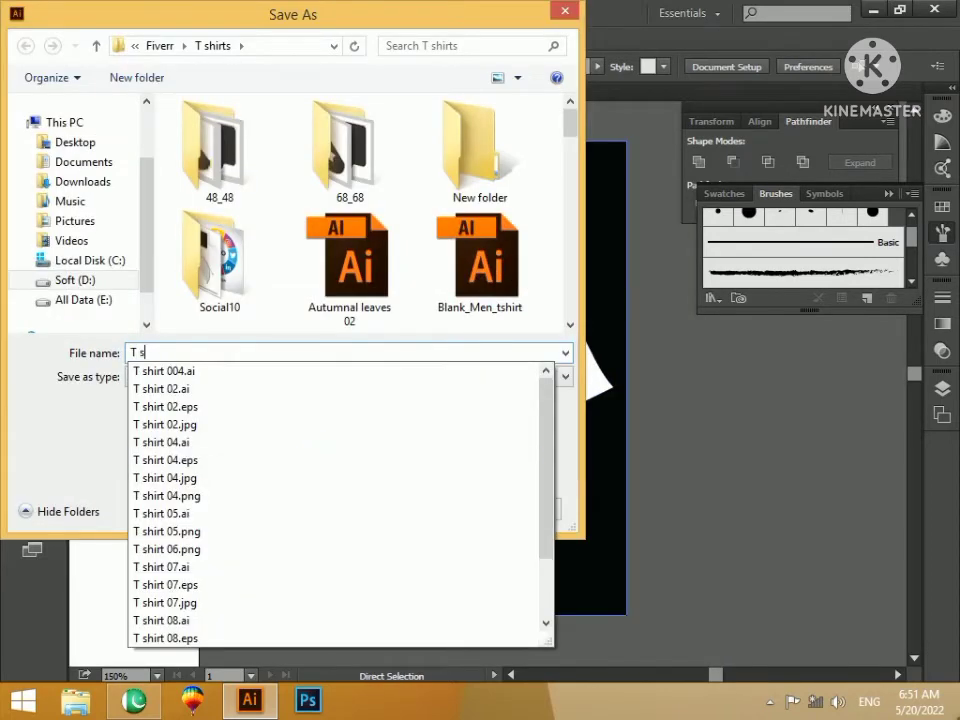
text(hirt 0)
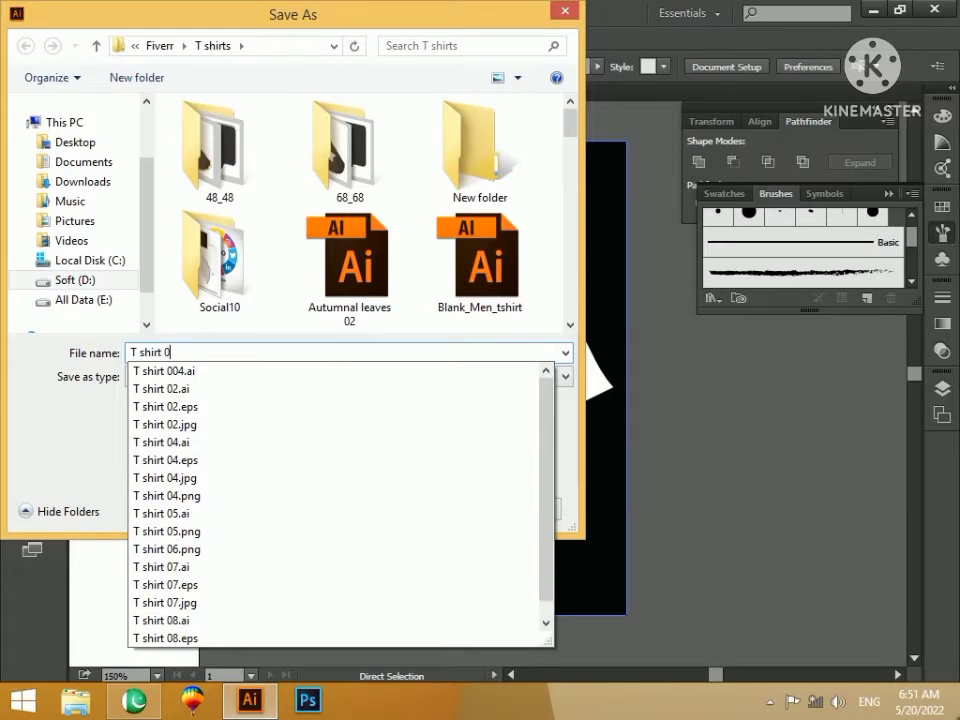
text(8)
key(BackSpace)
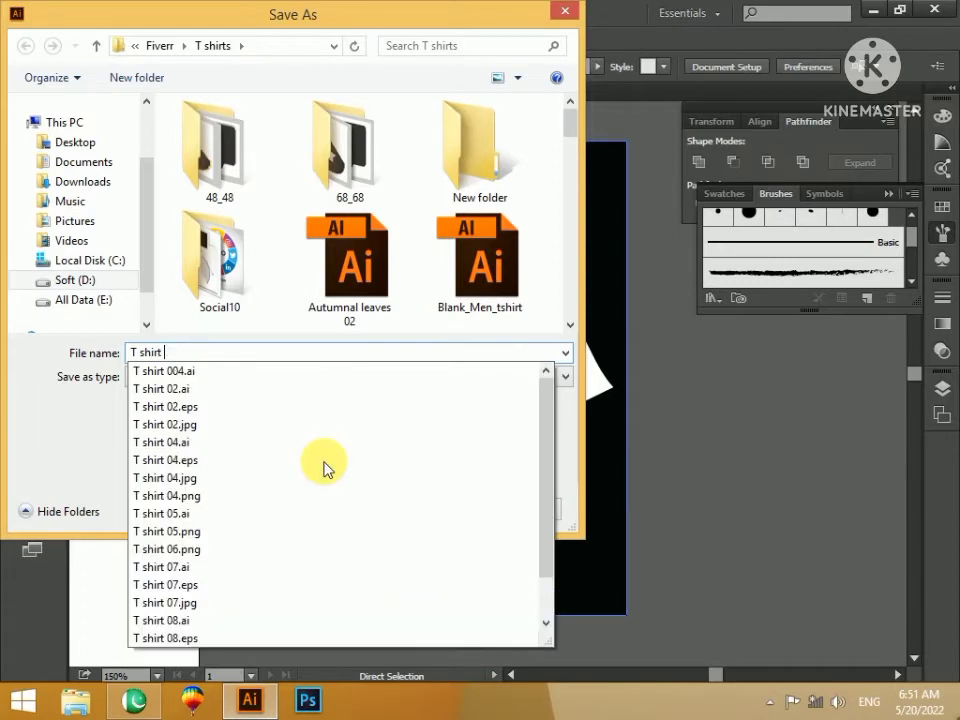
text(001)
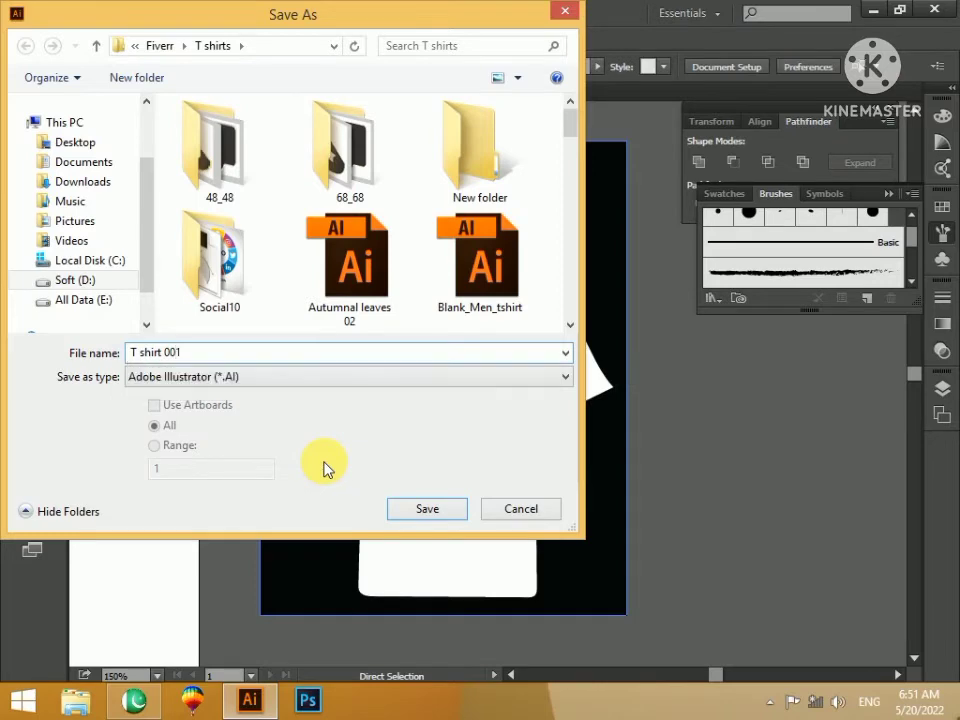
key(Return)
key(Return)
key(ctrl)
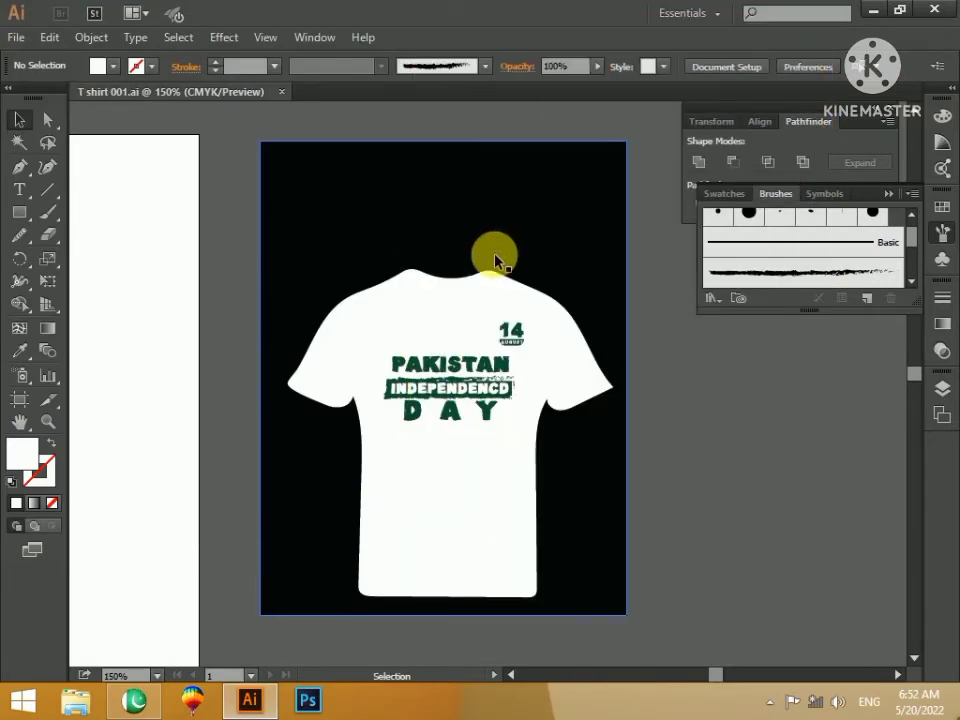
- Export the shirt and its artwork without the black background as PNG "T shirt 001" at 300 ppi with a transparent background
drag(654, 205, 266, 660)
shift+click(339, 195)
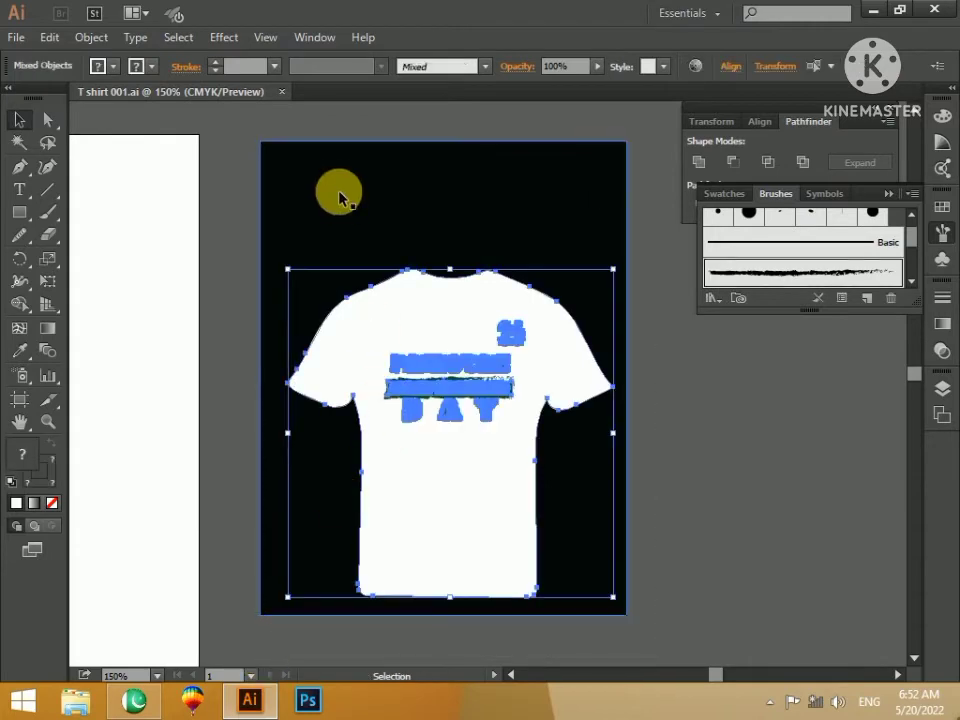
click(16, 37)
click(129, 432)
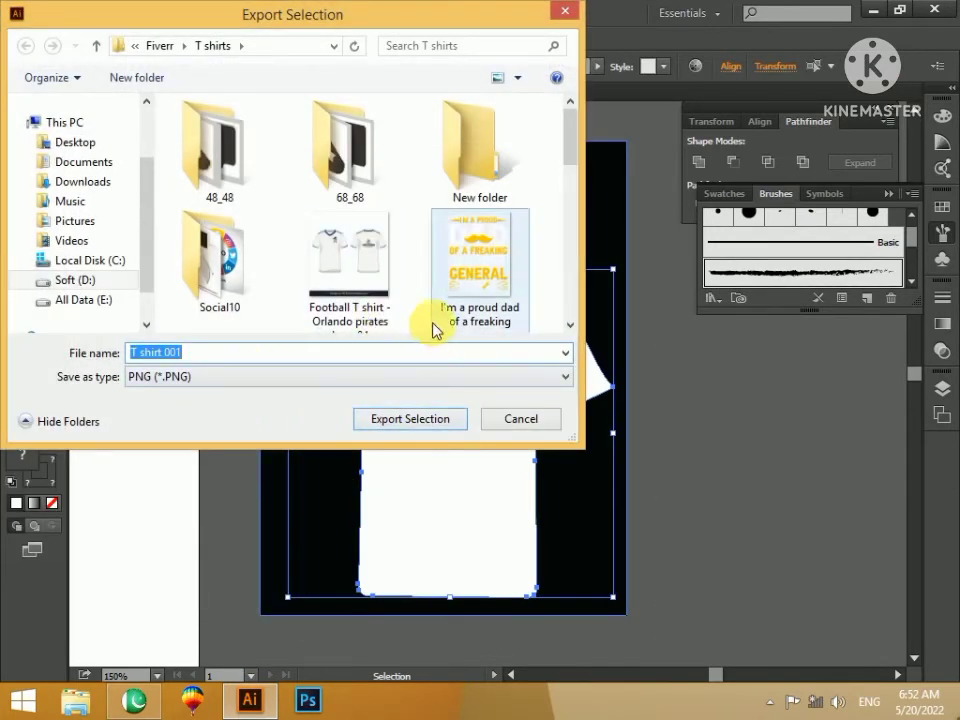
click(430, 422)
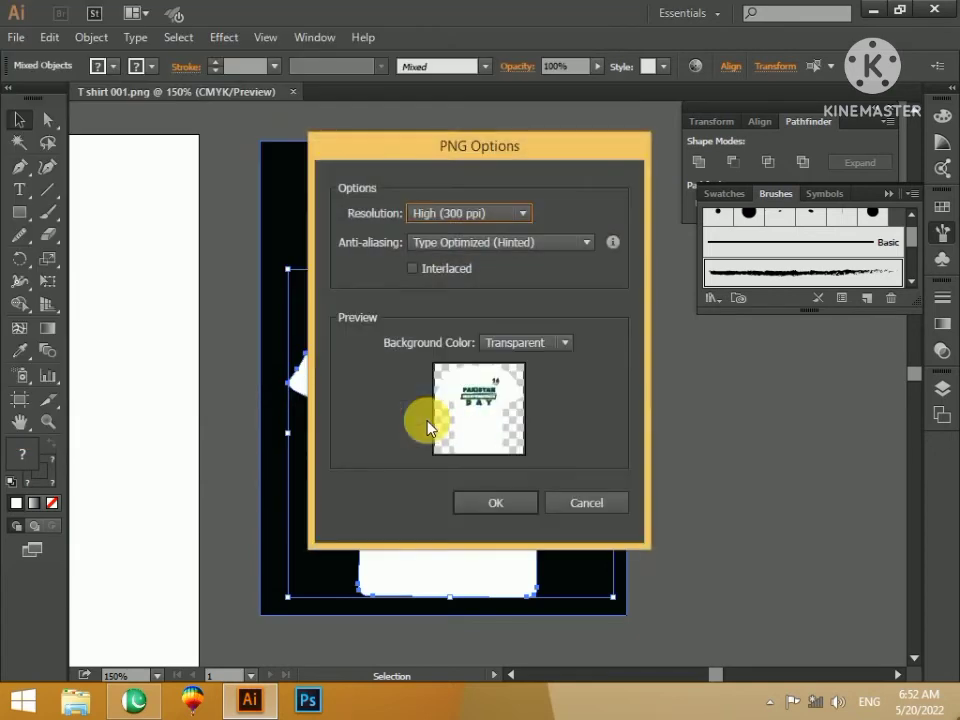
click(512, 516)
- Switch to File Explorer and go to the Fiverr > T shirts folder on drive D to check the exported T-shirt PNG
click(80, 701)
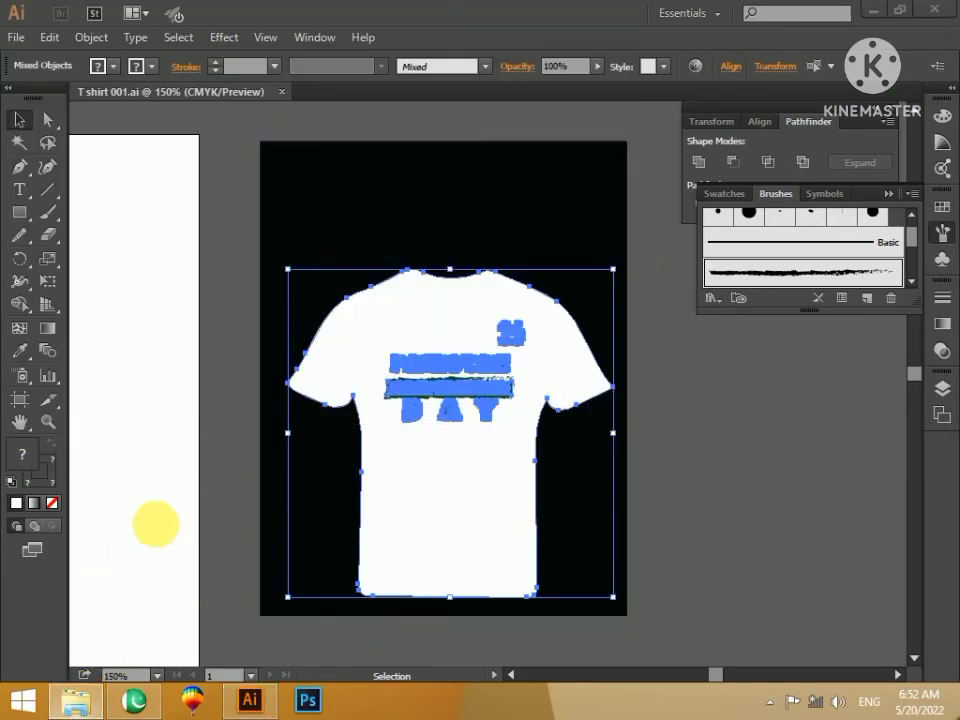
double_click(285, 317)
double_click(225, 150)
double_click(808, 245)
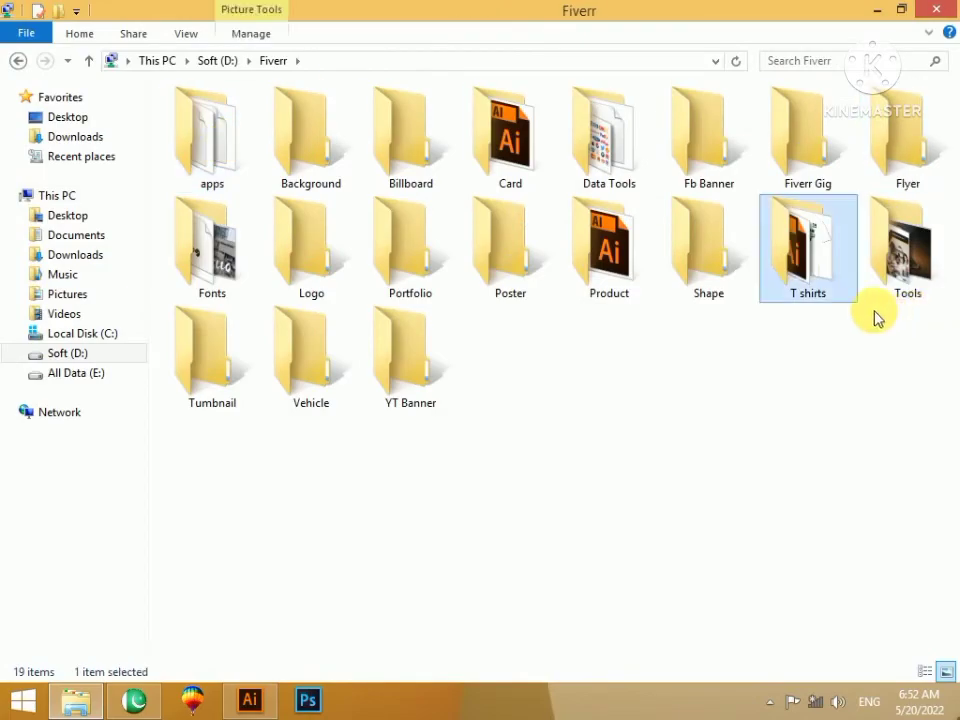
drag(952, 174, 828, 648)
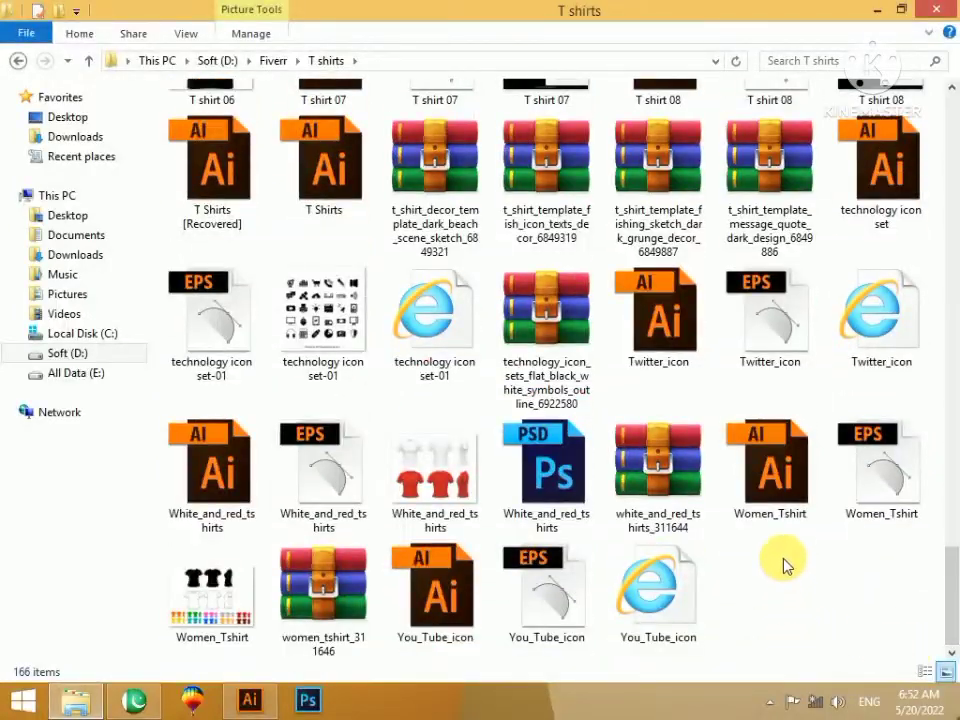
key(t)
key(Right)
key(shift+F10)
key(Return)
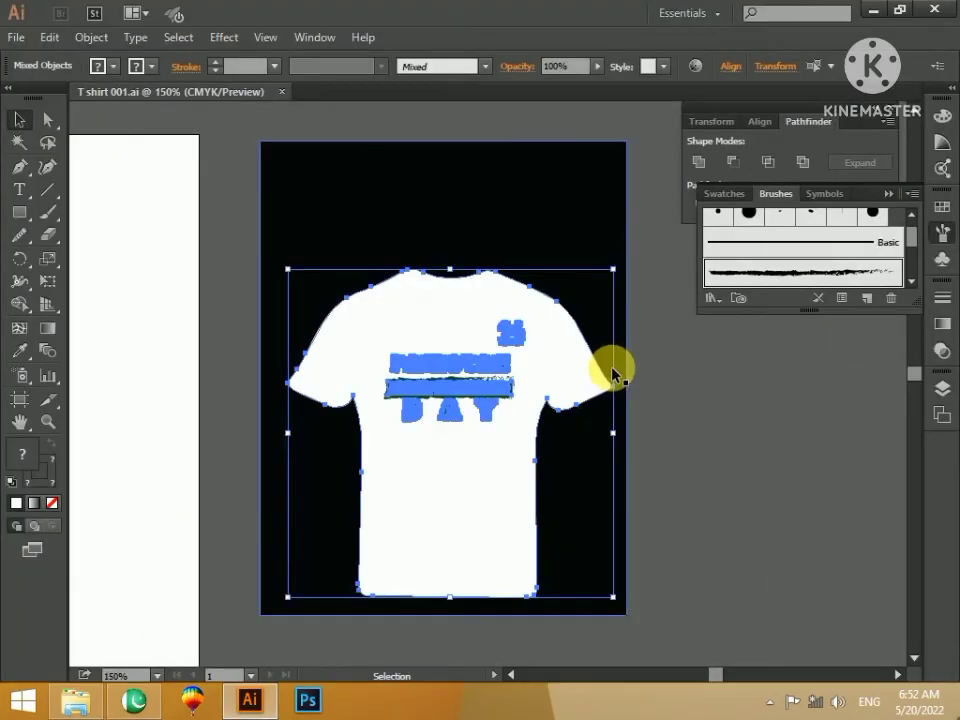
- Recolor the white T-shirt shape with the C=75 M=0 Y=100 K=0 green swatch
key(a)
click(724, 499)
drag(692, 467, 547, 410)
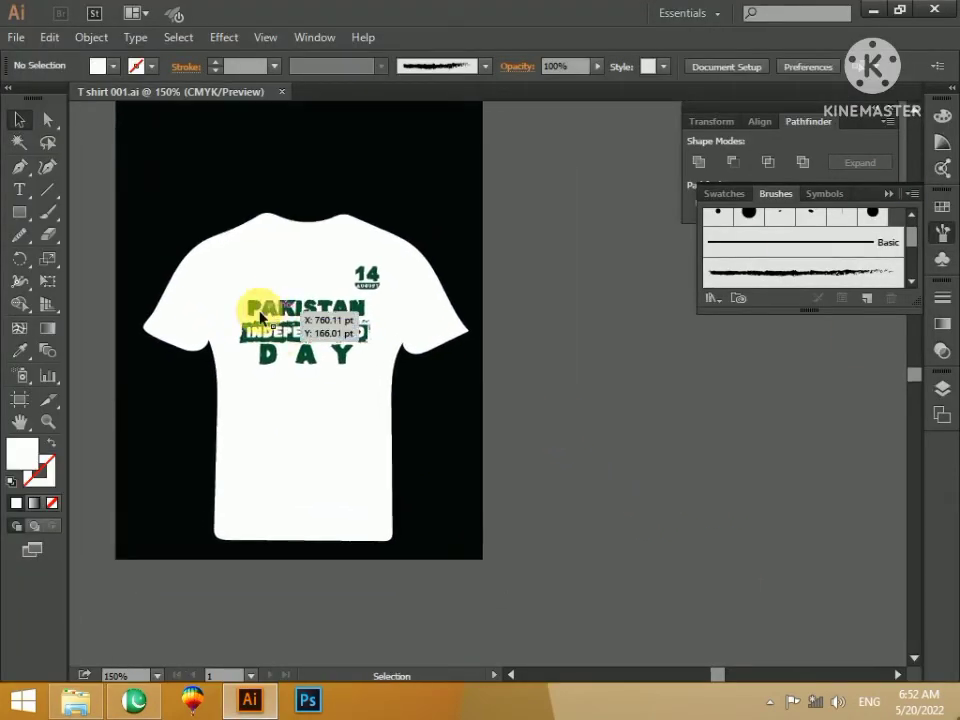
drag(104, 171, 497, 537)
drag(247, 490, 632, 469)
drag(811, 537, 492, 522)
click(604, 482)
key(z)
drag(182, 167, 529, 501)
key(v)
click(584, 440)
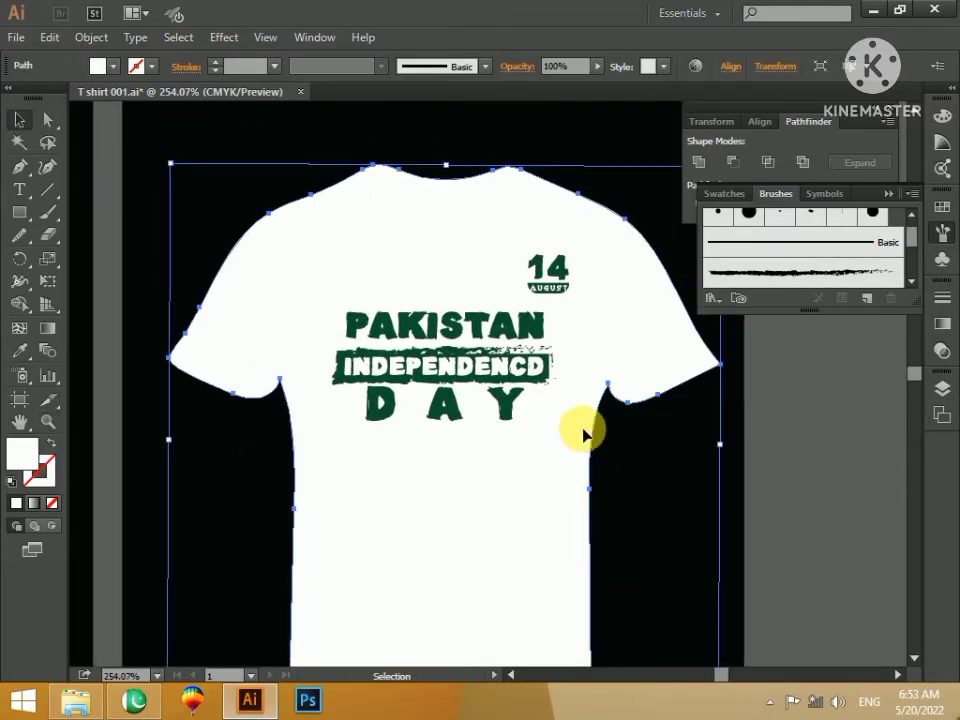
click(943, 209)
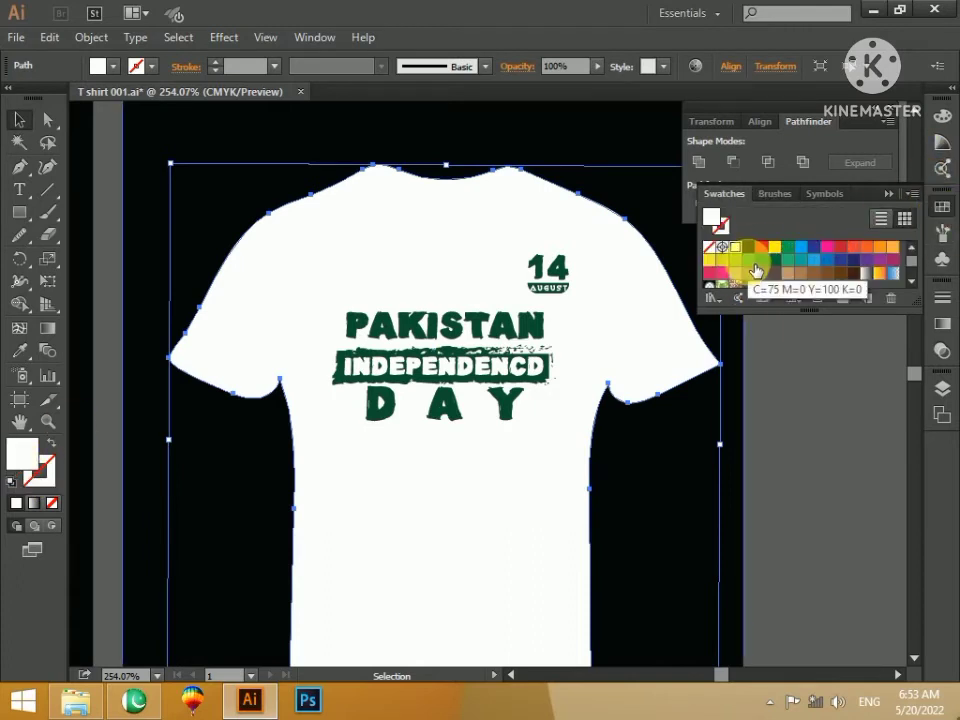
click(757, 271)
click(799, 465)
key(z)
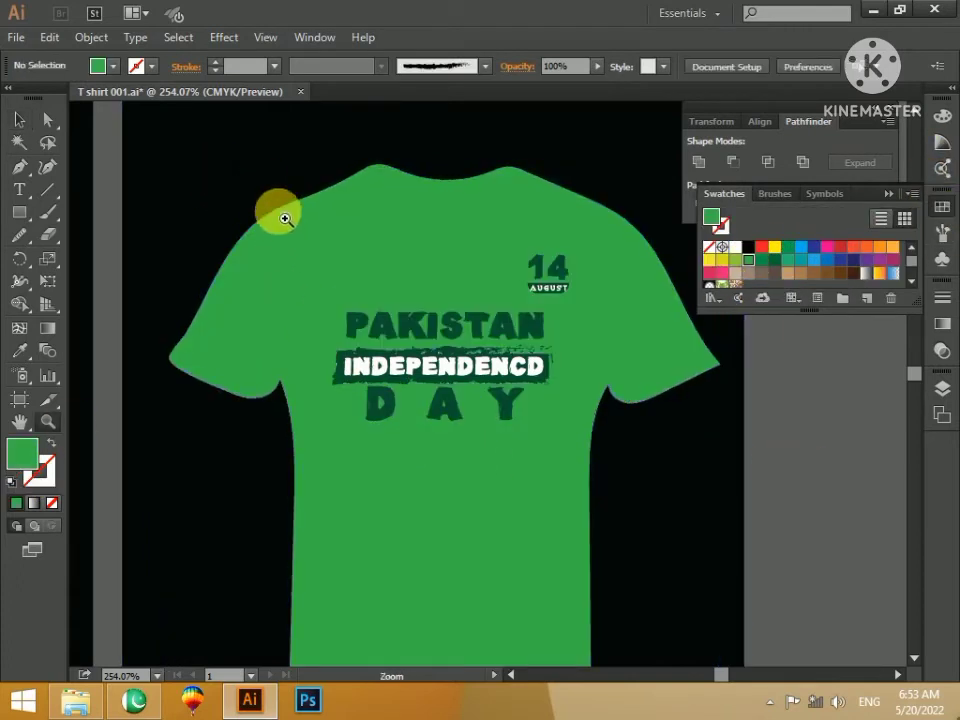
drag(277, 213, 551, 464)
key(space)
key(v)
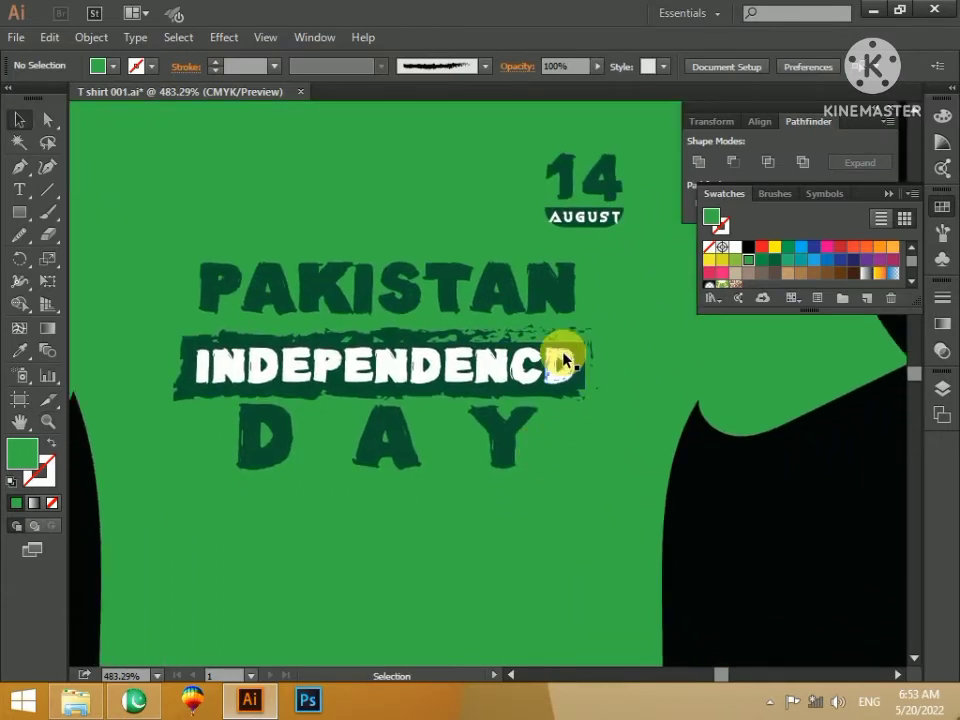
click(565, 303)
shift+click(510, 439)
shift+click(594, 188)
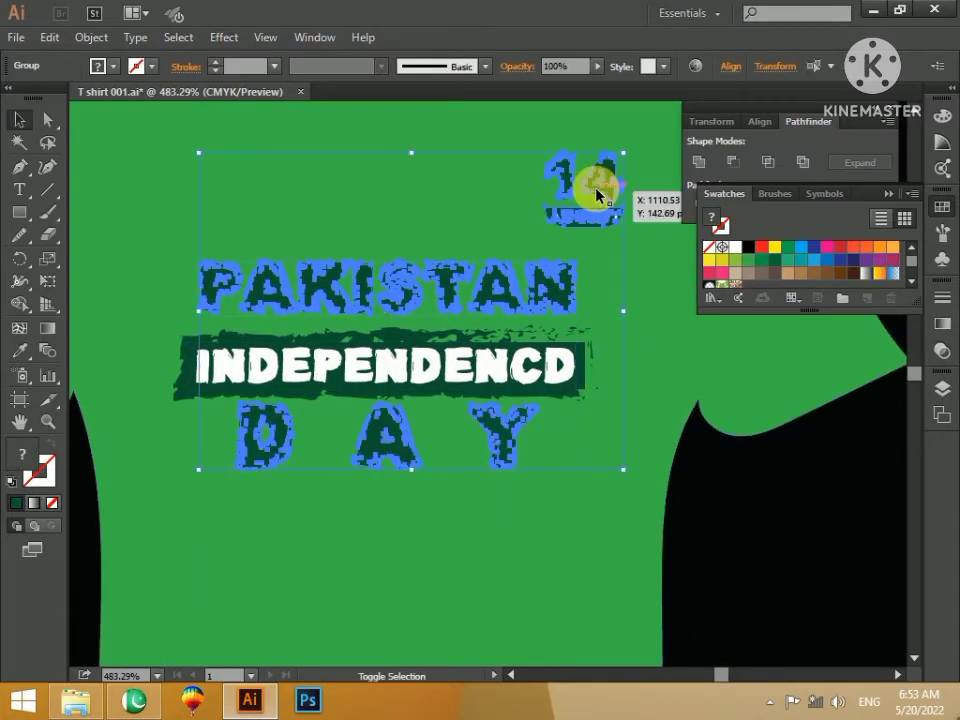
click(718, 504)
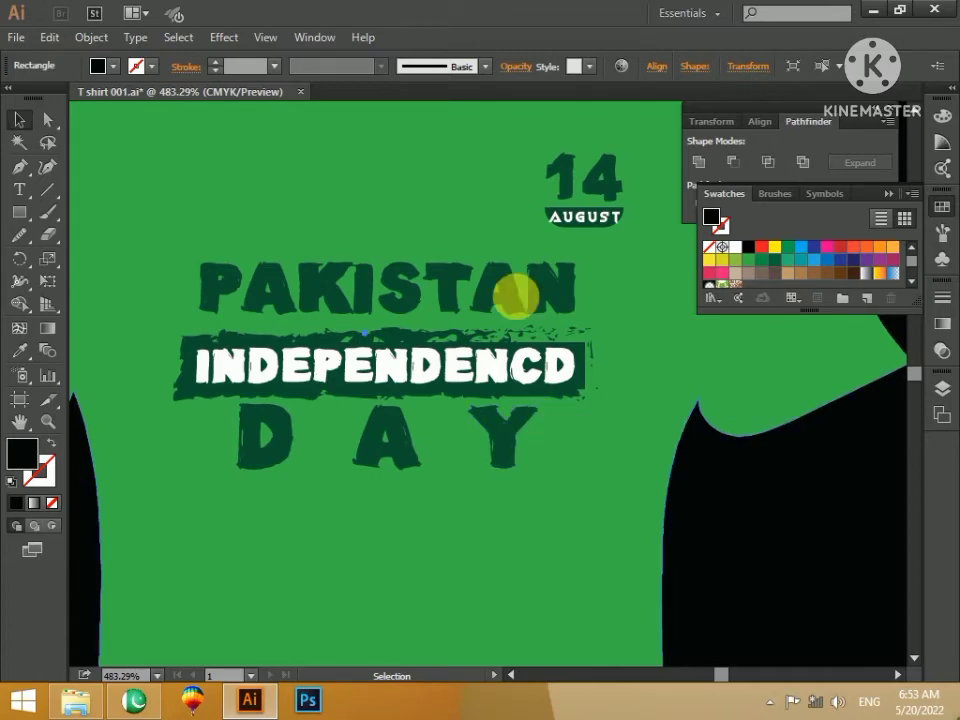
- Recolor the "14", "PAKISTAN" and "DAY" lettering white by sampling the "INDEPENDENCD" lettering, selecting the letters in outline view
key(ctrl+y)
drag(643, 133, 262, 490)
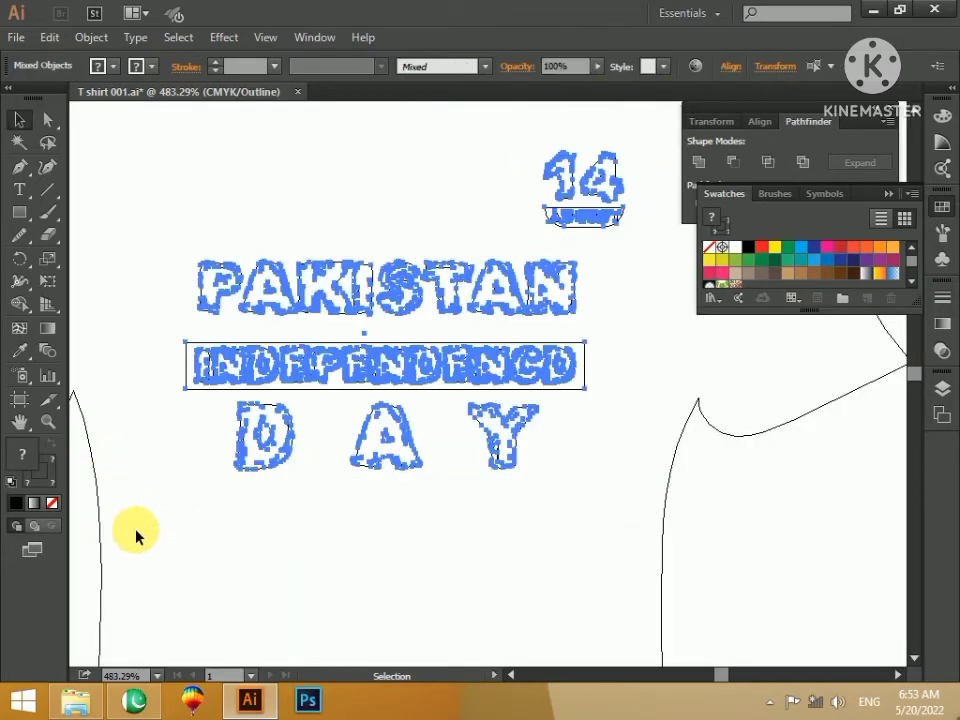
click(808, 519)
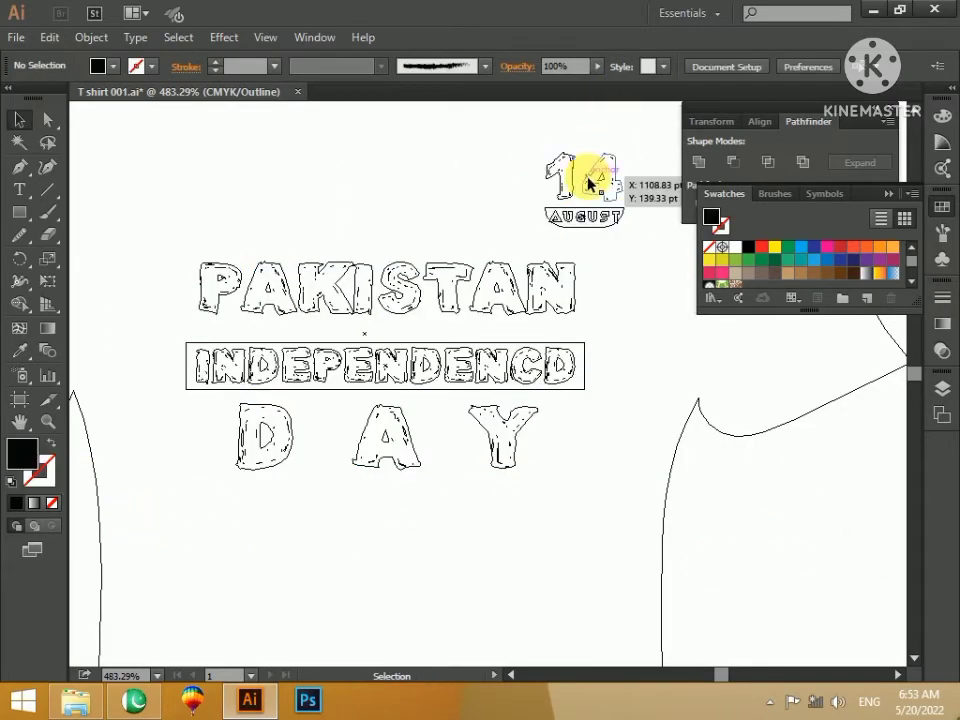
click(575, 175)
shift+click(528, 290)
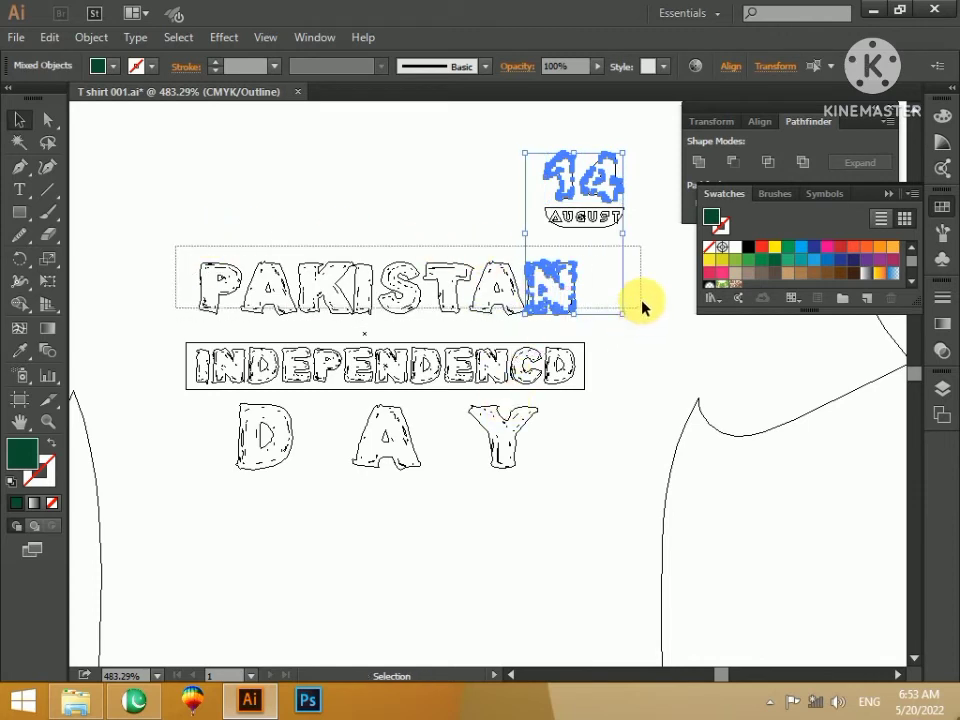
drag(624, 332, 624, 326)
drag(562, 548, 220, 446)
drag(634, 137, 508, 192)
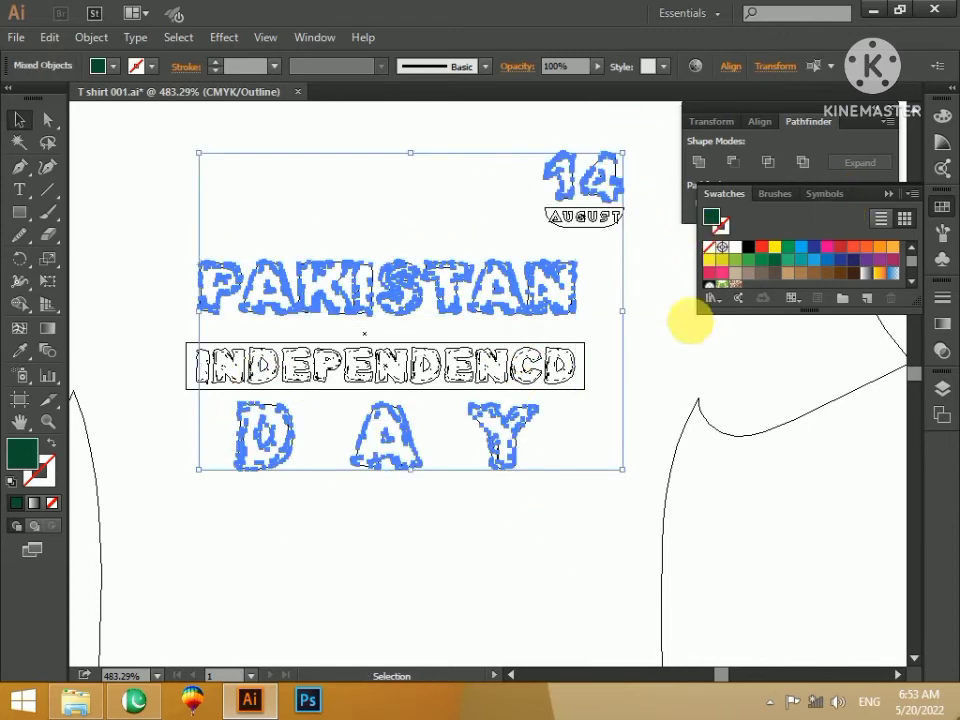
key(ctrl+y)
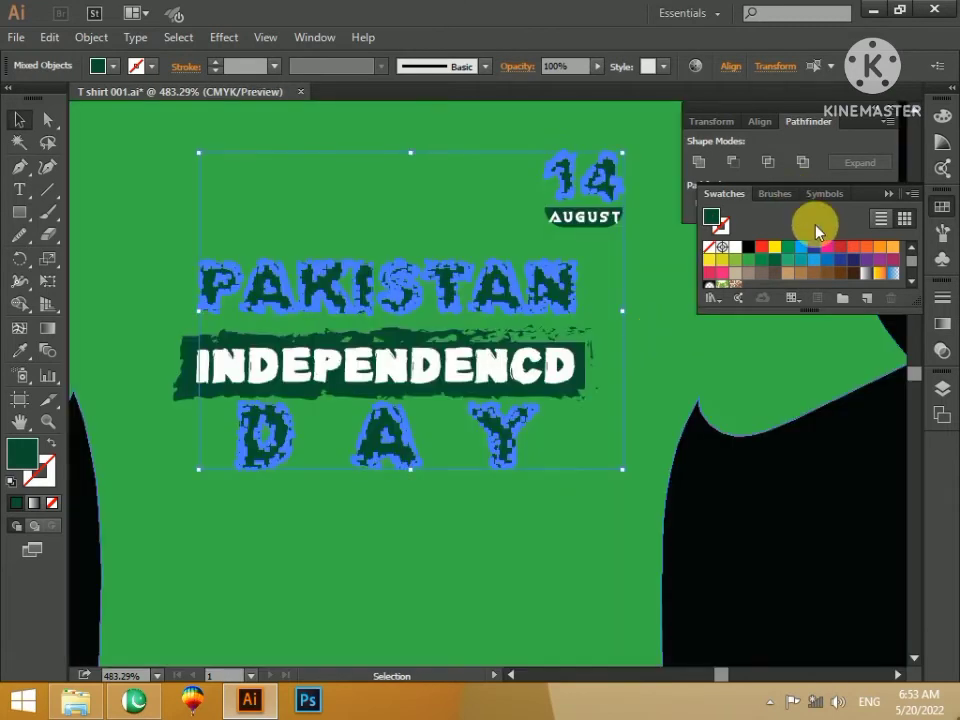
key(i)
click(572, 370)
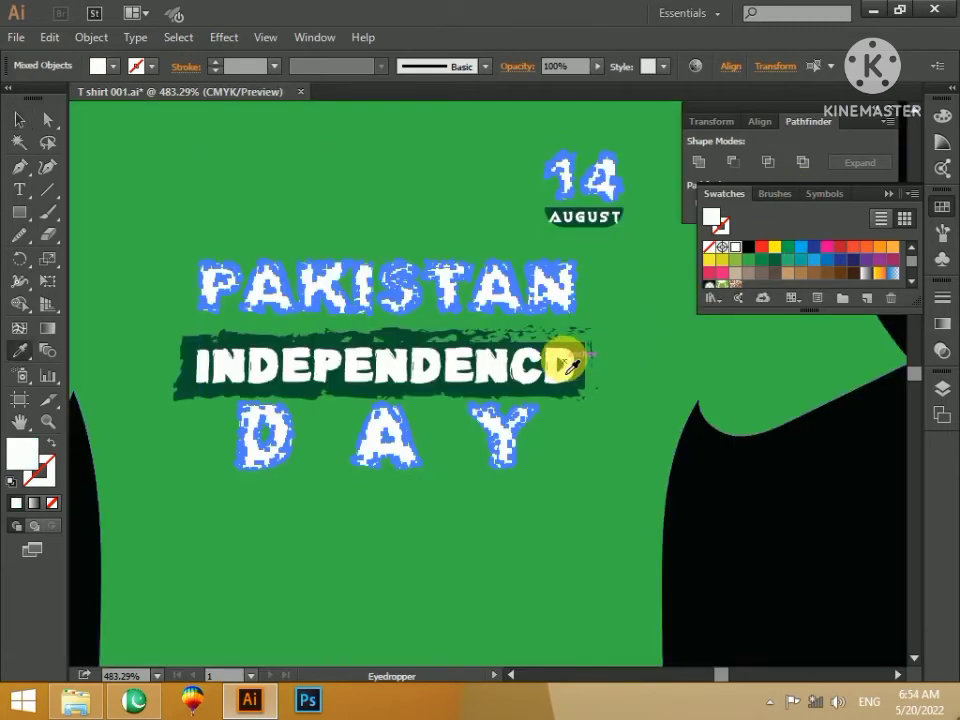
key(v)
click(550, 392)
drag(567, 397, 563, 383)
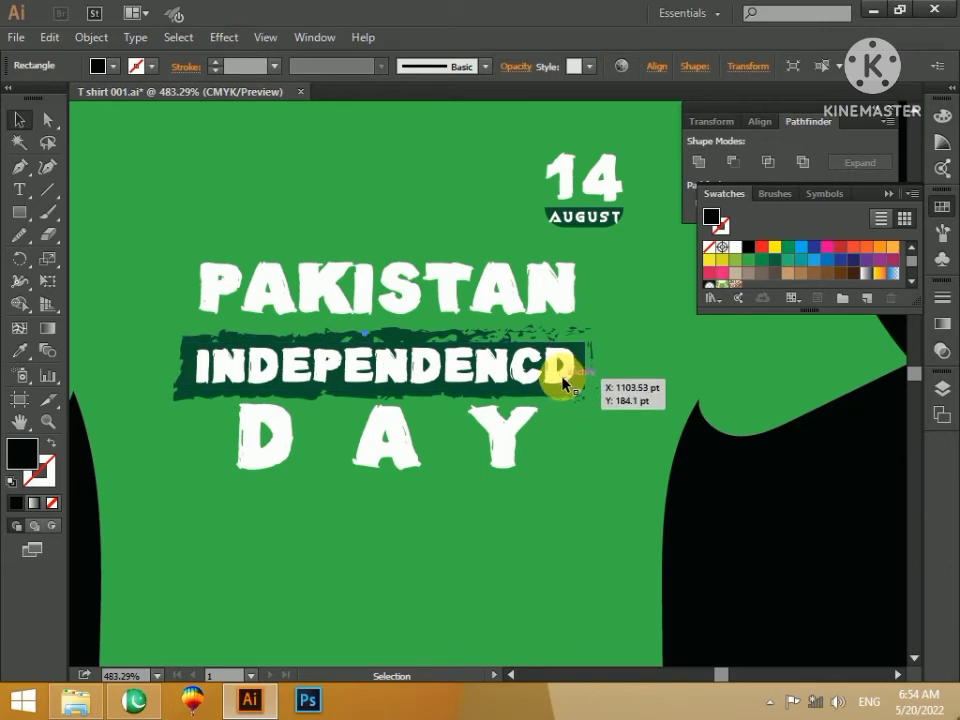
click(562, 385)
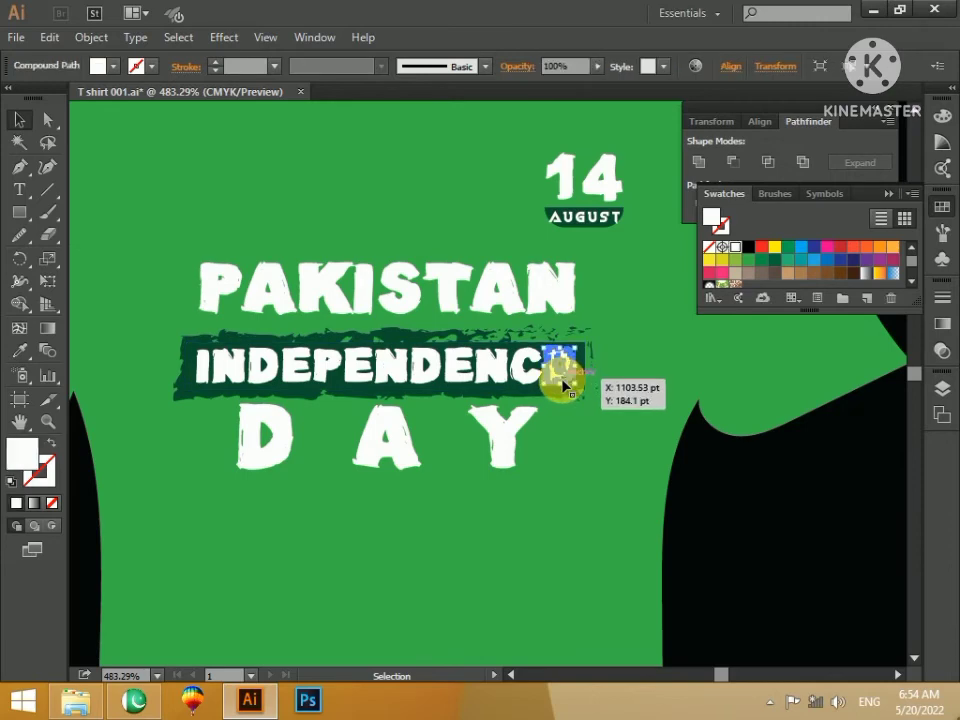
click(774, 542)
- Draw a small rectangle on the black background beside the shirt body and fill it with the shirt's sampled green
click(455, 400)
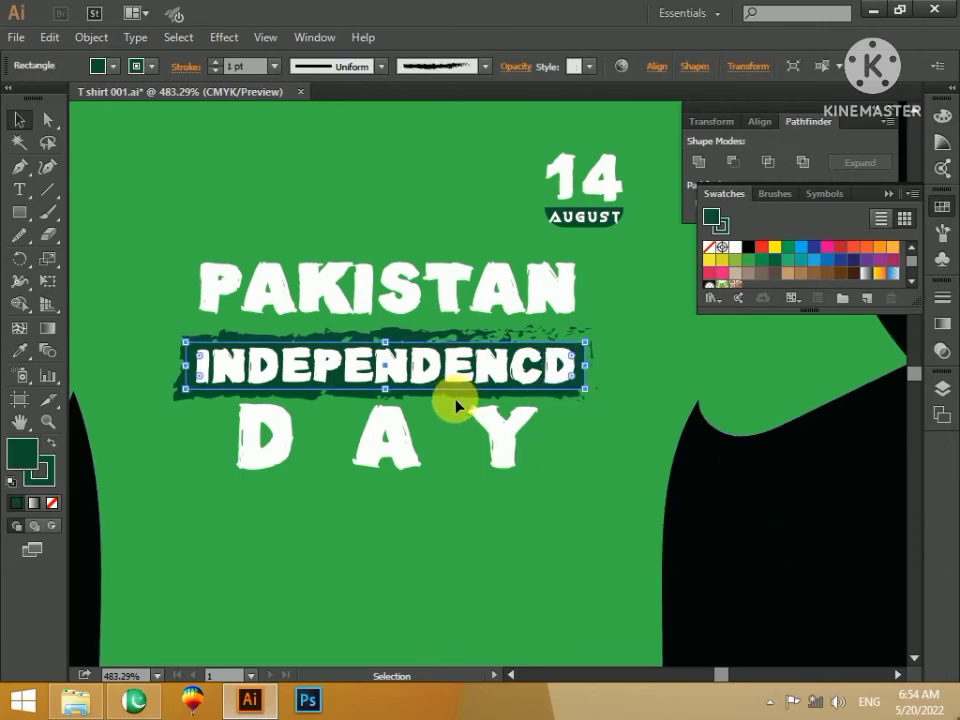
key(m)
drag(709, 488, 782, 549)
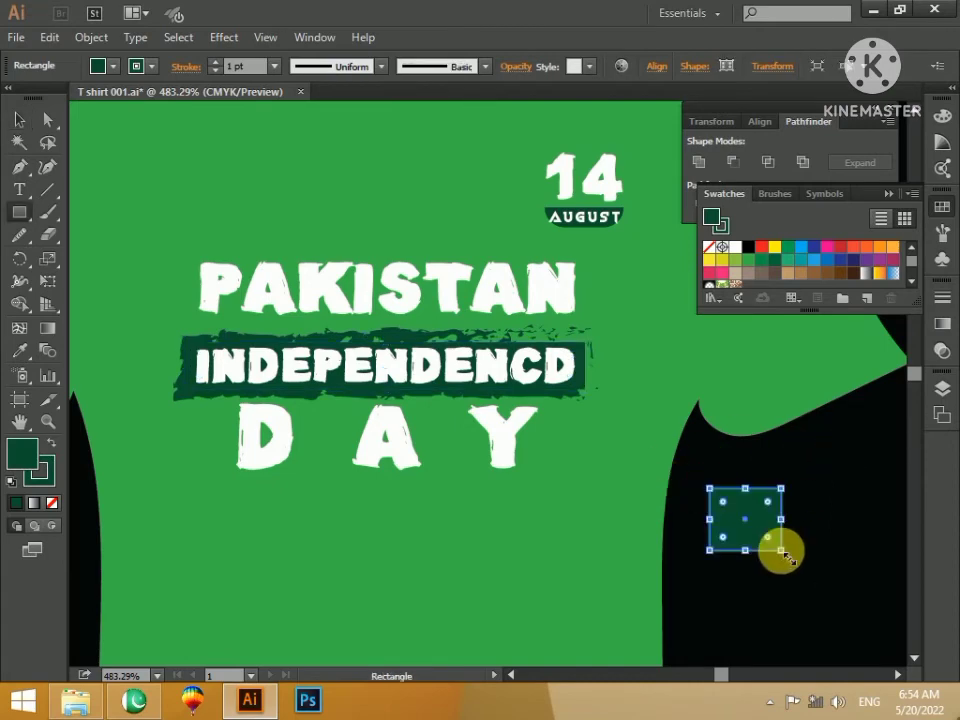
key(i)
click(579, 439)
key(v)
- Try to recolor the brushed banner by sampling the white "PAKISTAN" lettering, and restore its dark green brushed look
click(574, 398)
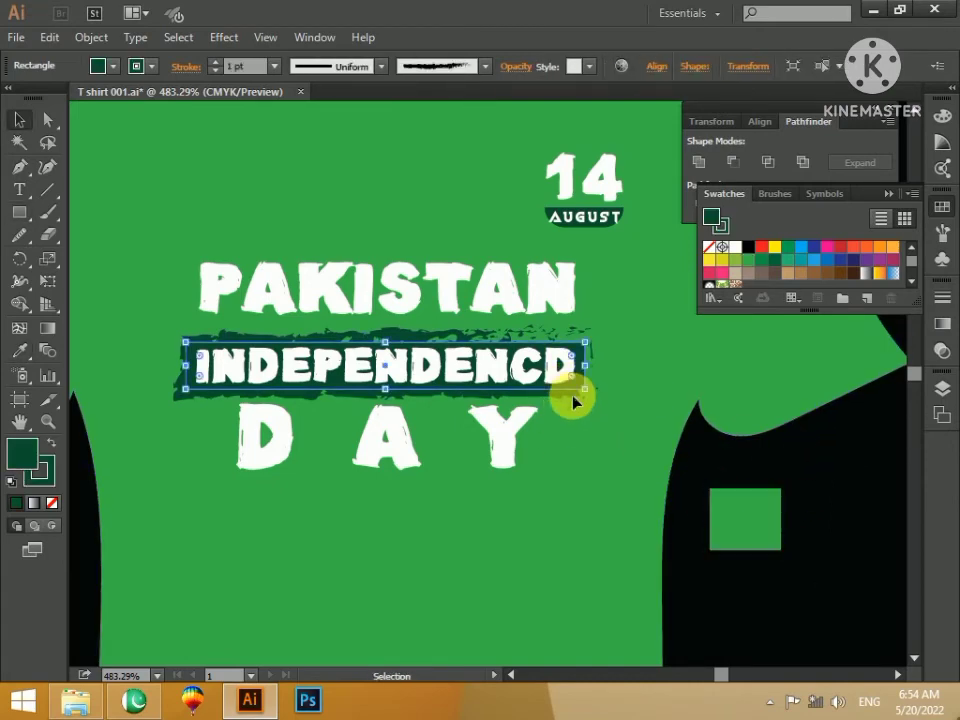
key(i)
click(489, 279)
key(v)
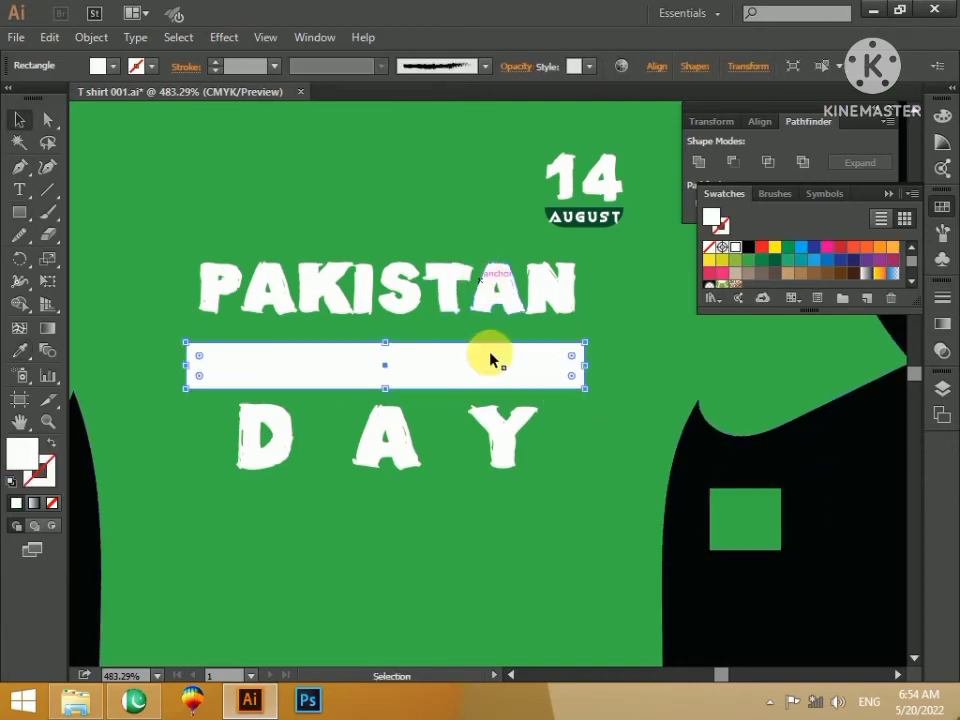
key(a)
key(ctrl+y)
click(578, 434)
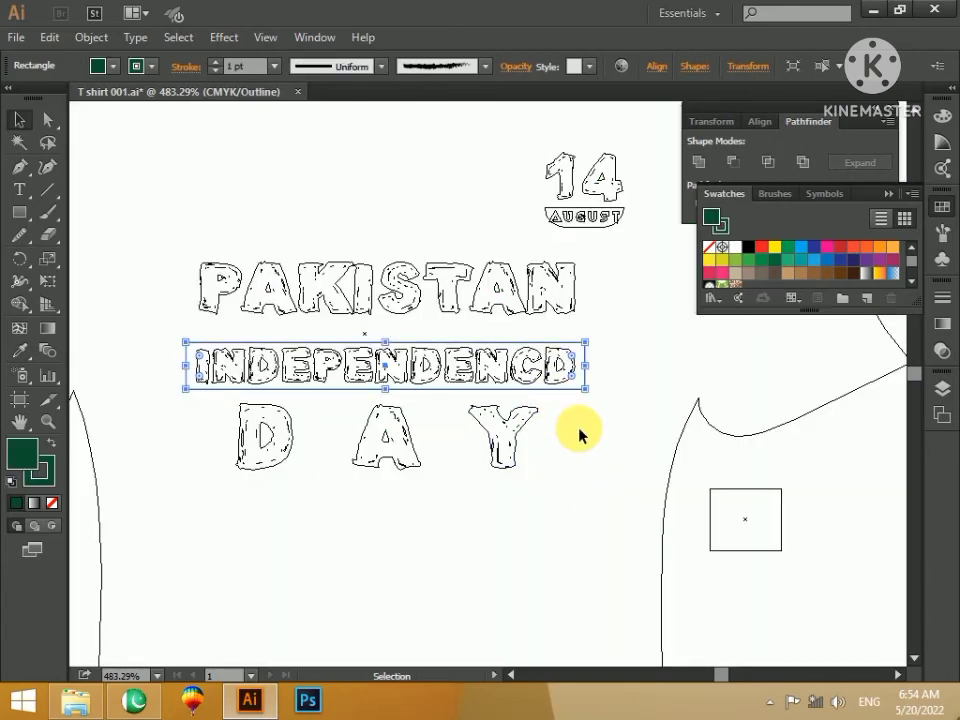
key(ctrl+y)
- Try the White swatch as the brushed banner's fill, and undo it
key(v)
click(572, 368)
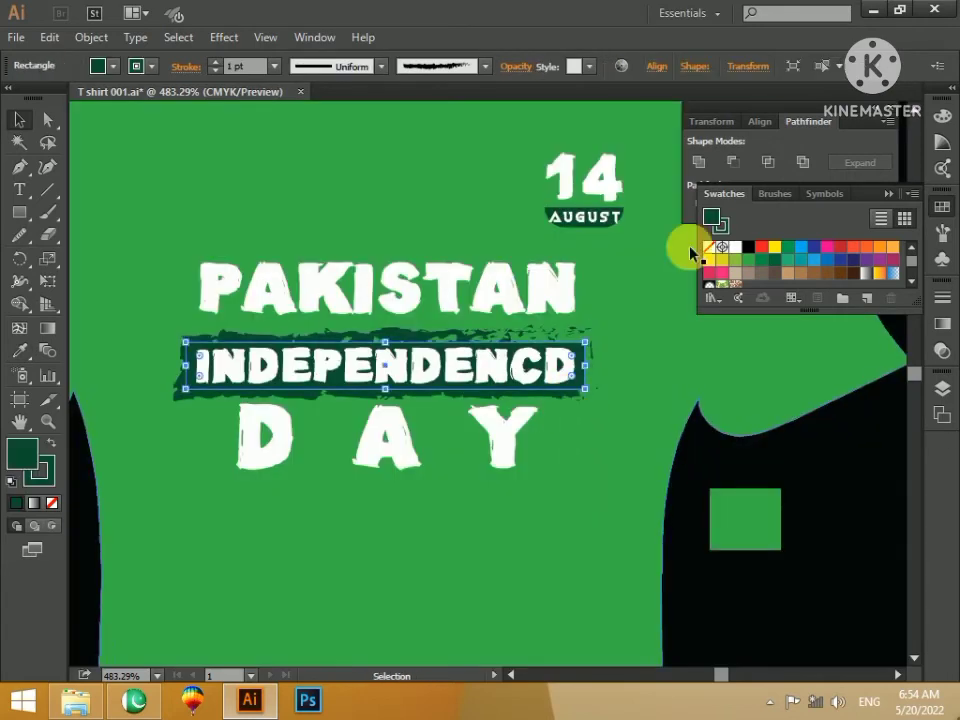
click(737, 249)
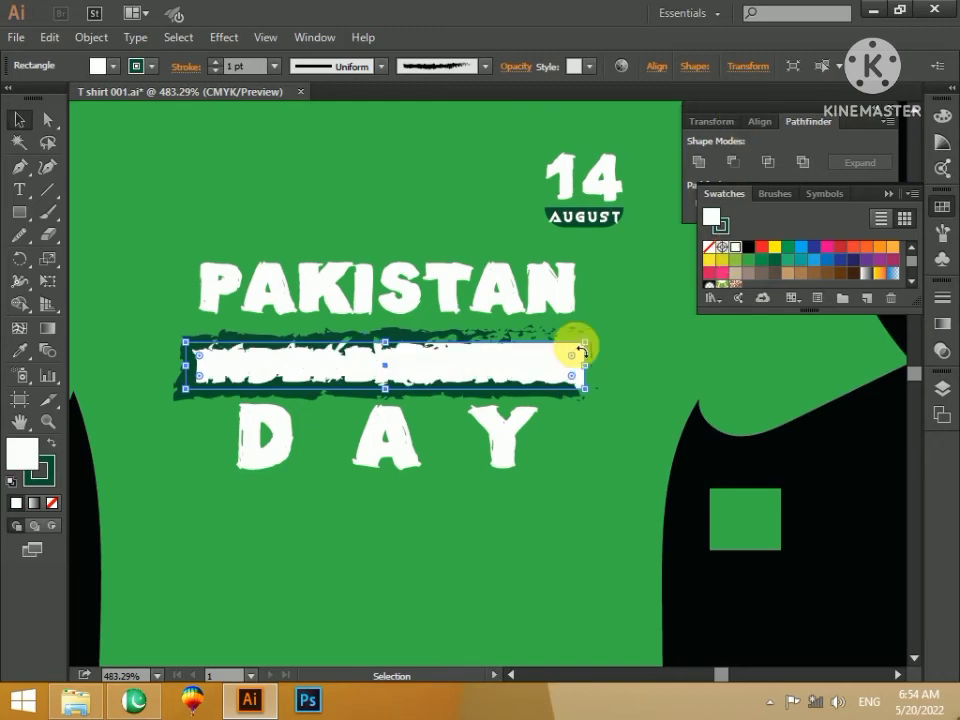
key(ctrl+z)
click(540, 450)
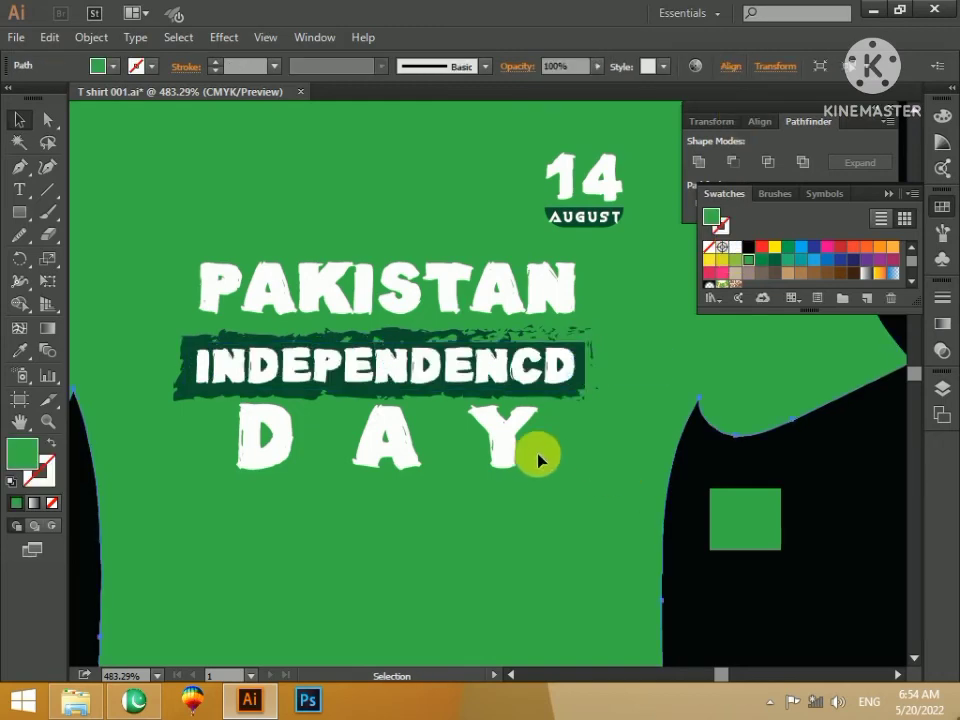
click(340, 398)
click(736, 247)
key(ctrl+z)
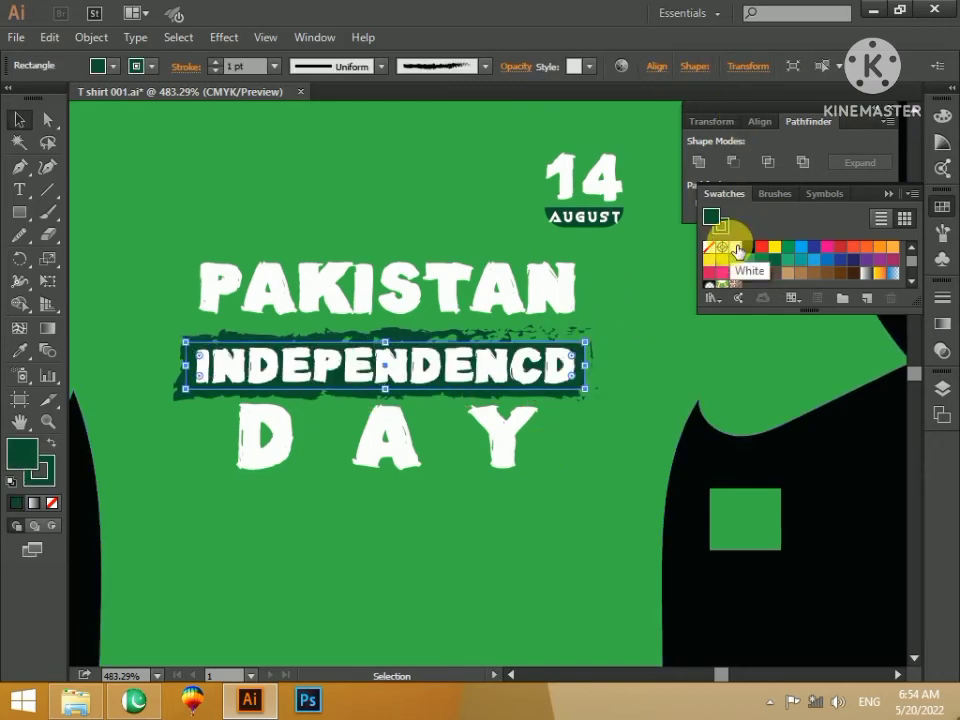
- Recolor the "INDEPENDENCD" letters with the green sampled from the small reference rectangle, selecting them in outline view
click(325, 484)
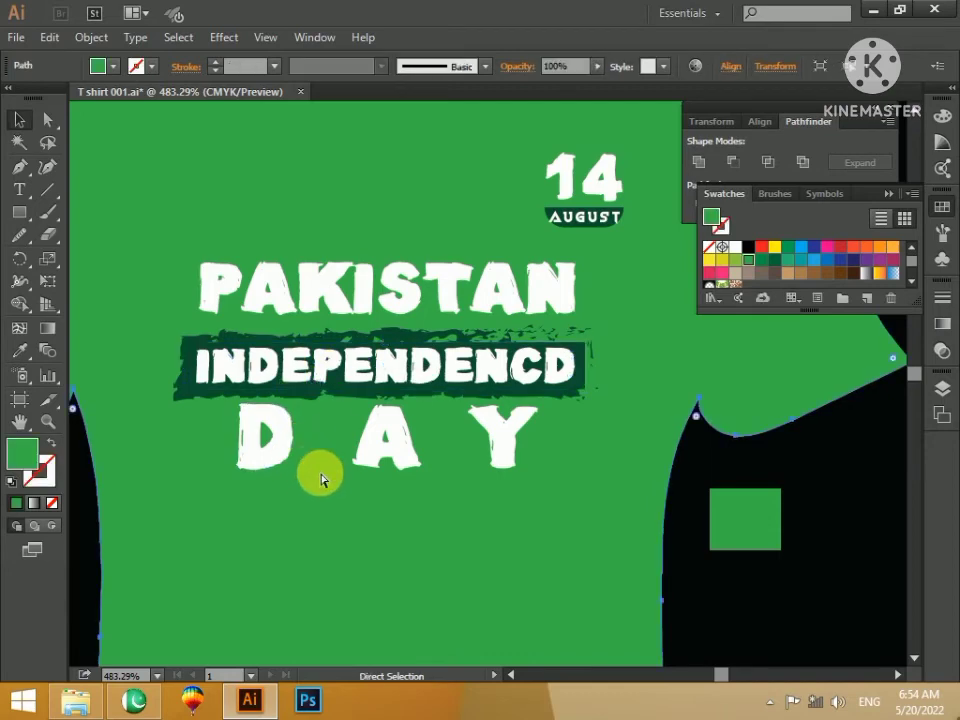
key(ctrl+y)
click(396, 372)
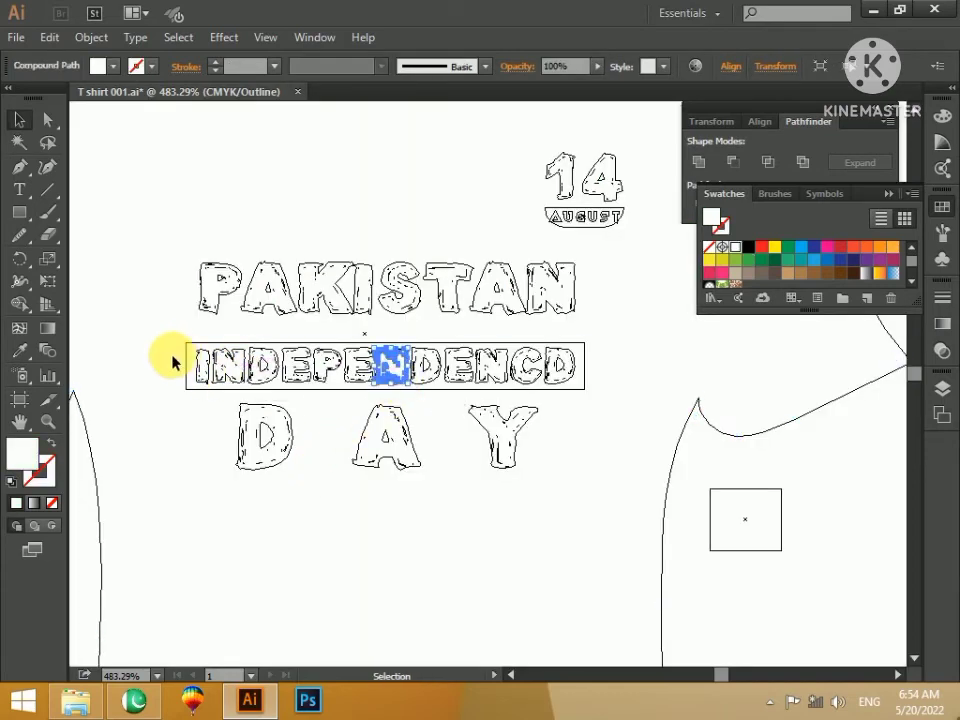
drag(172, 362, 598, 382)
key(ctrl+8)
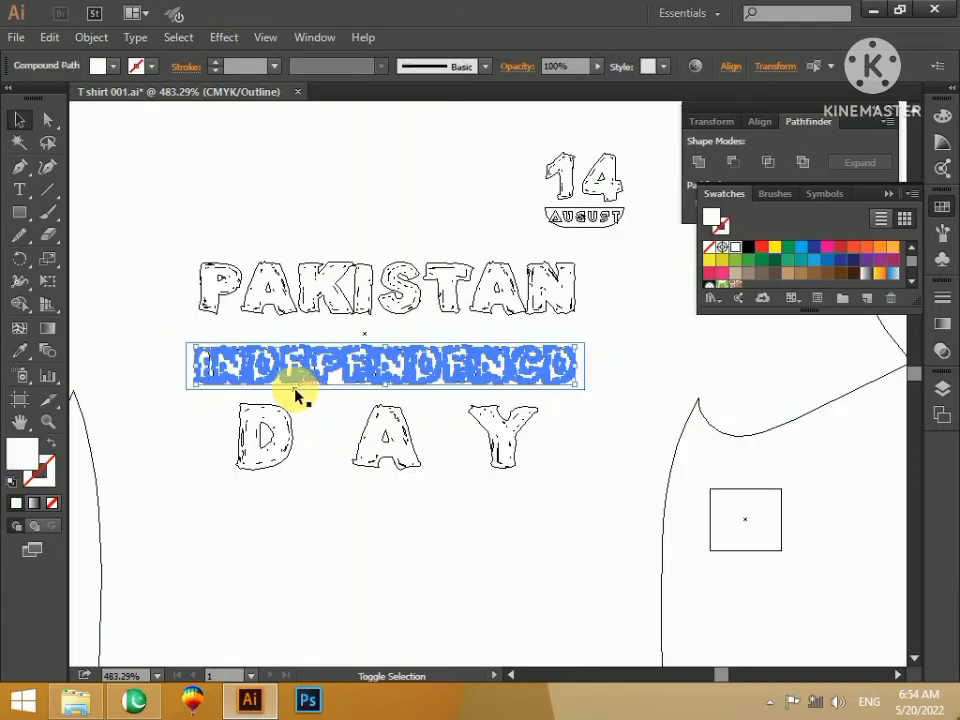
key(ctrl+y)
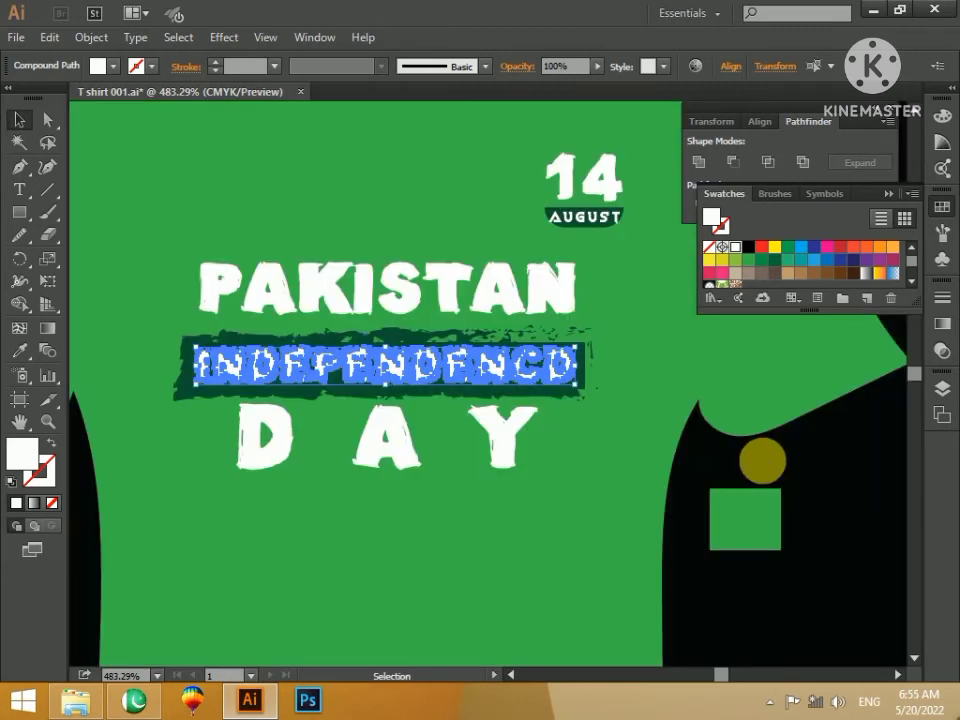
key(i)
click(738, 519)
key(v)
click(787, 628)
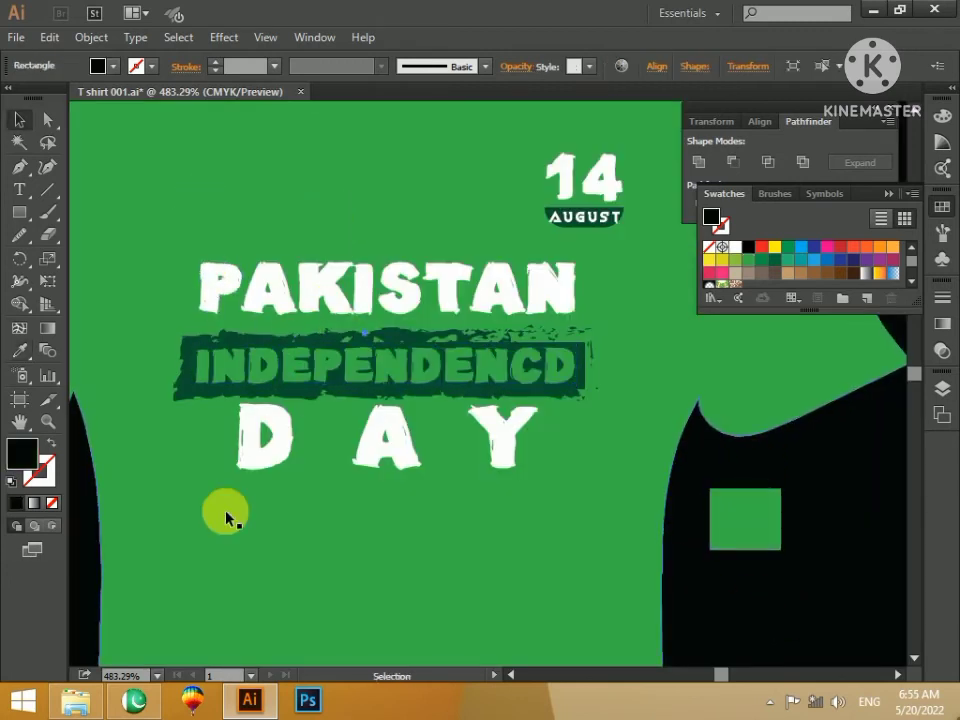
- Try a White fill on the banner rectangle behind the "INDEPENDENCD" letters, and undo it
click(180, 398)
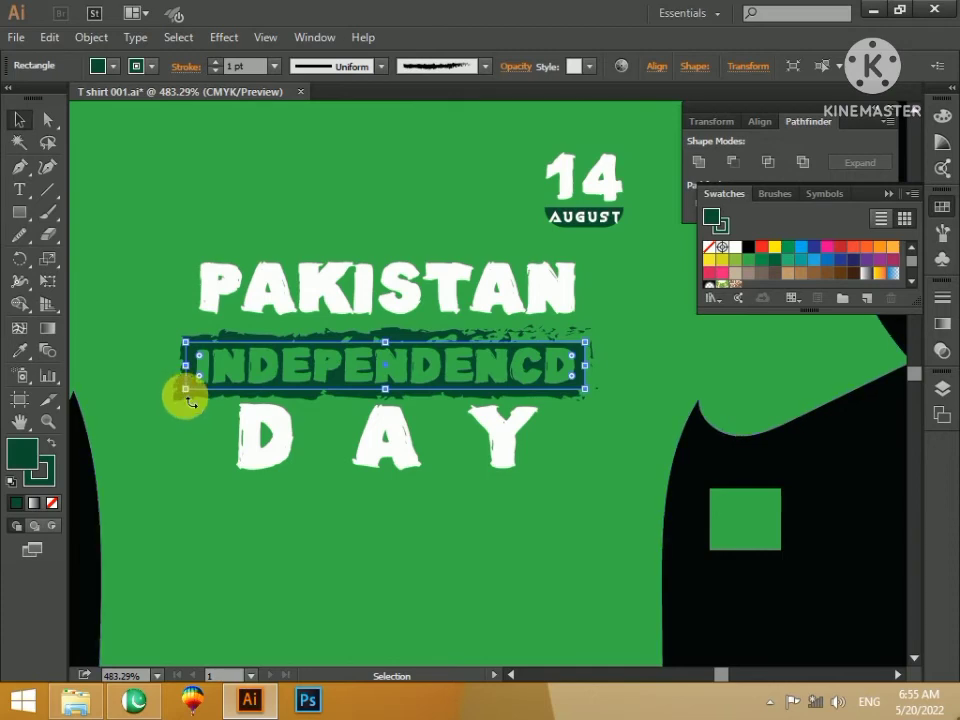
key(a)
click(189, 388)
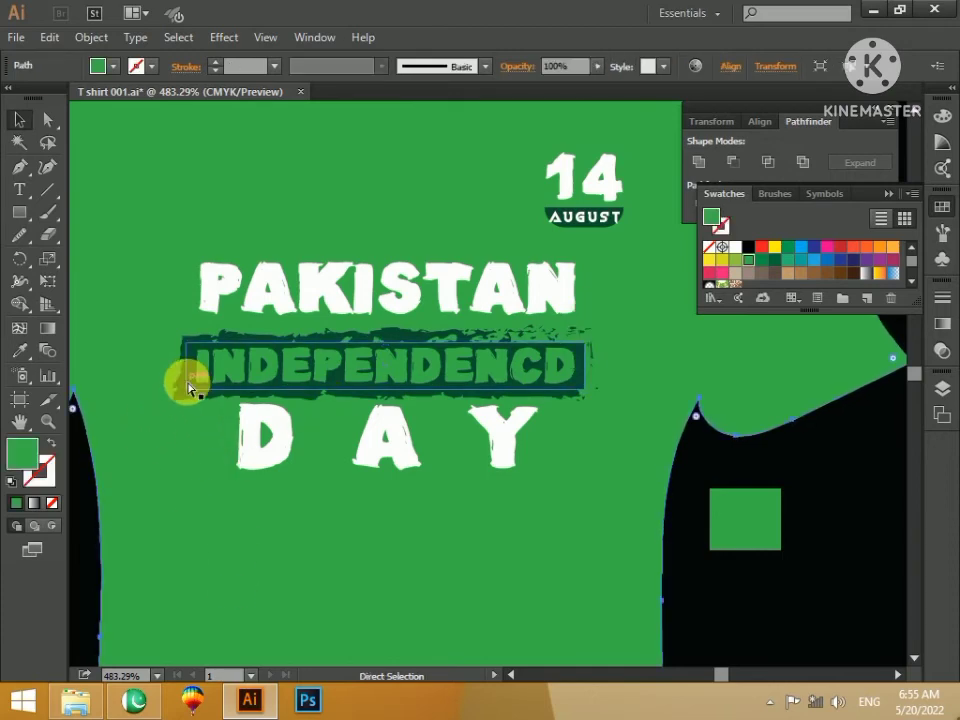
click(195, 393)
key(v)
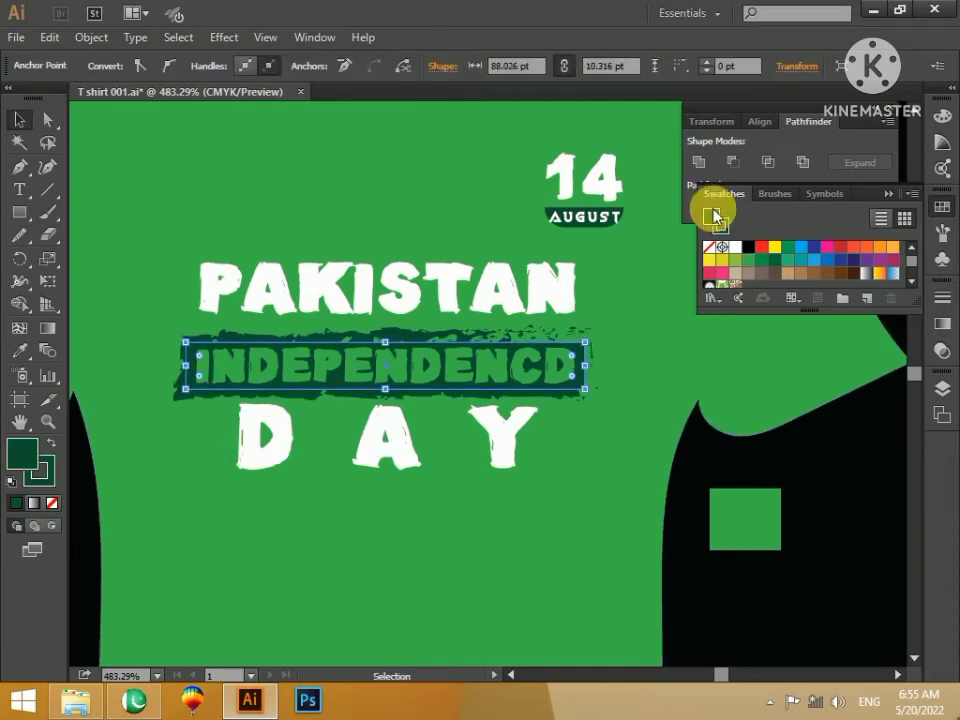
click(738, 248)
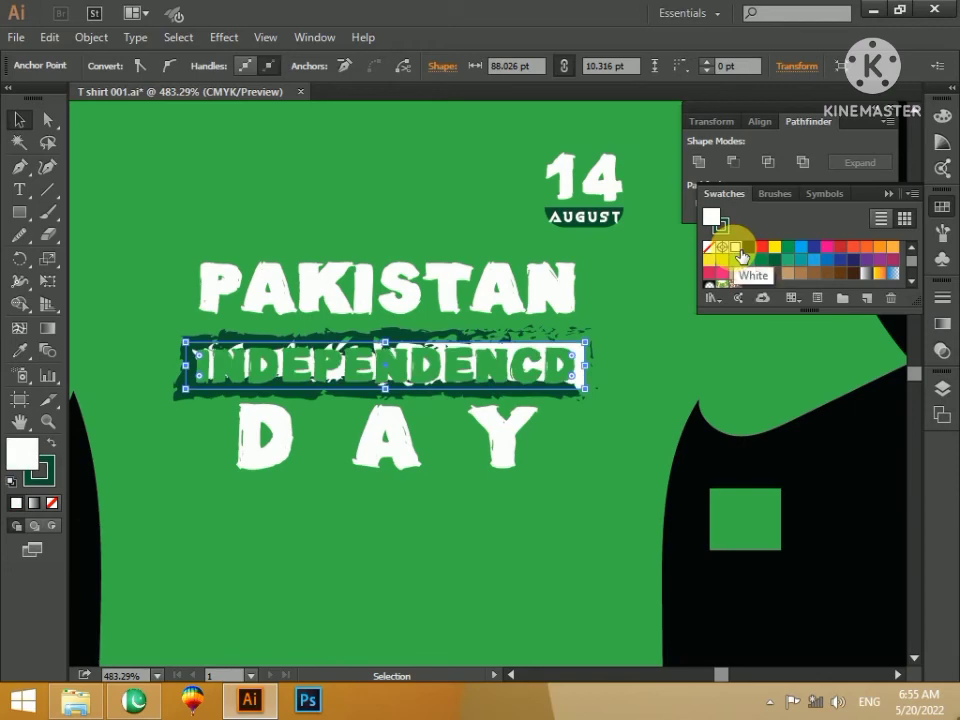
key(ctrl+z)
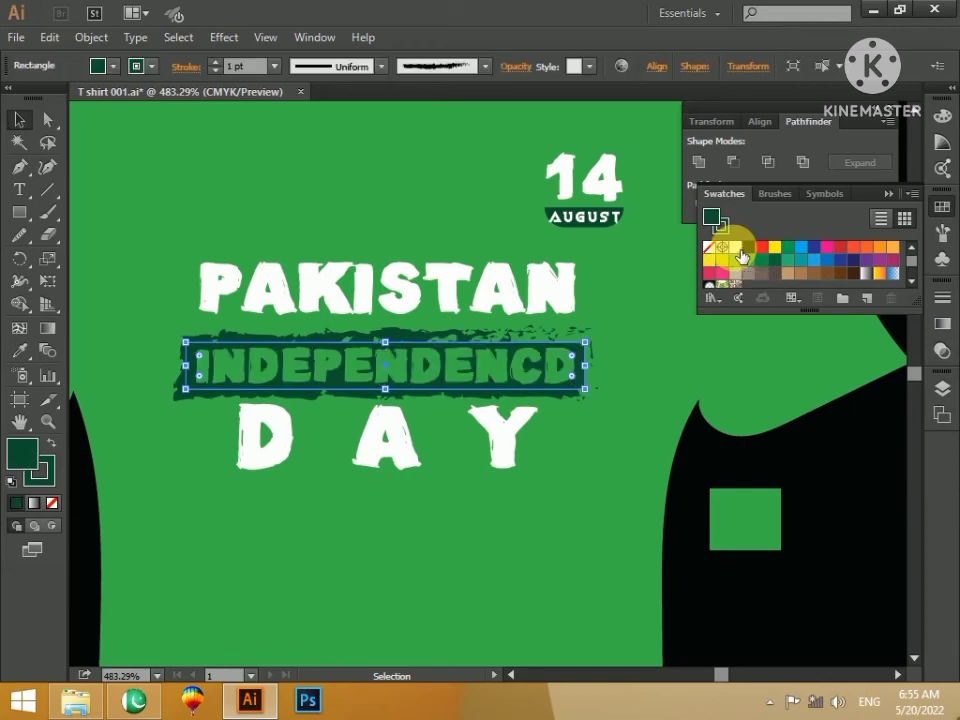
- Select the banner rectangle behind "INDEPENDENCD" in outline view and set its fill to White
key(ctrl+y)
click(639, 384)
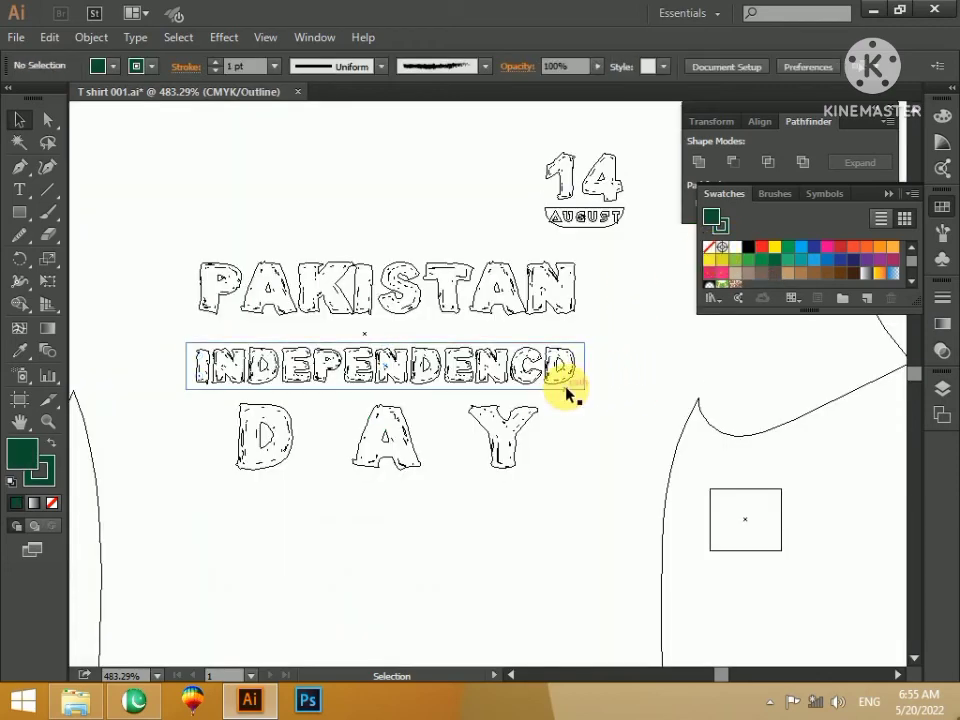
click(561, 390)
key(ctrl+y)
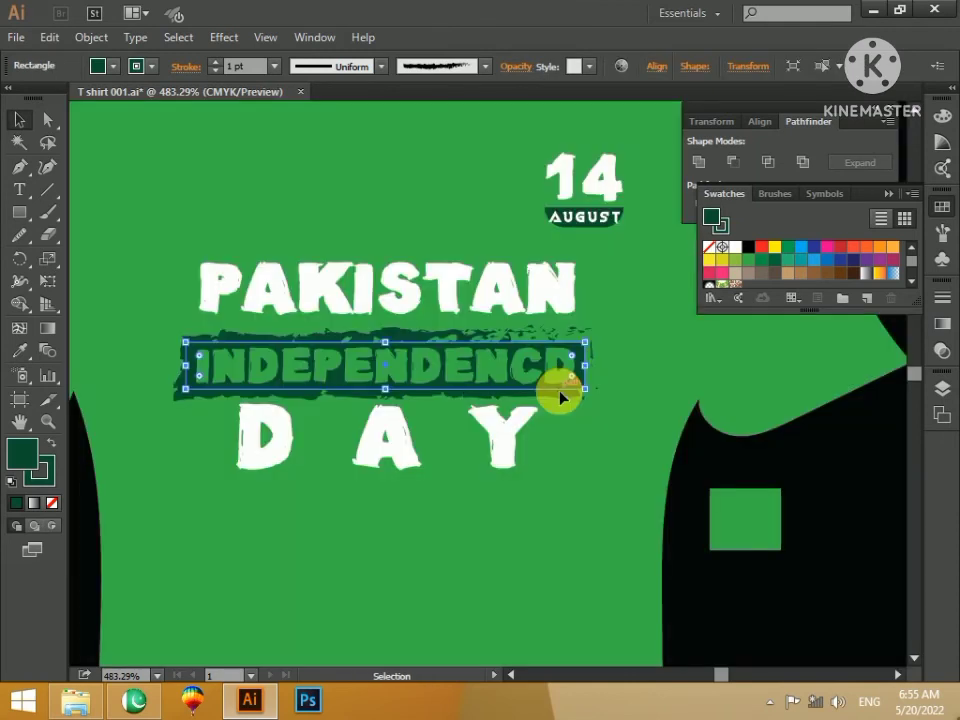
click(737, 252)
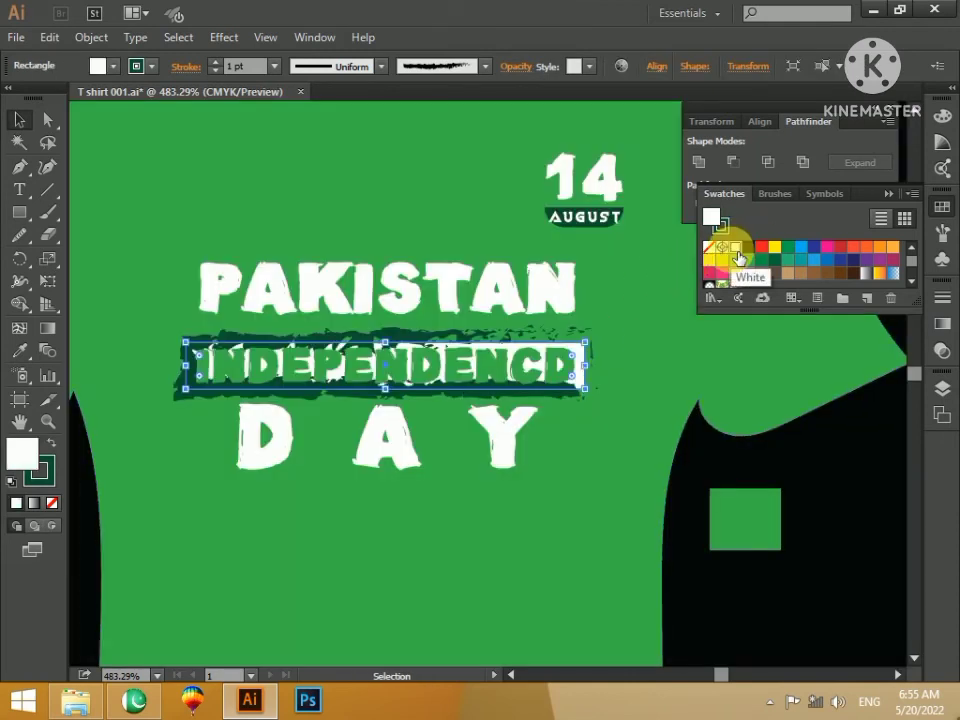
click(632, 411)
- Undo the accidental rotation of the banner and set its brushed stroke to White, matching the white fill
click(180, 394)
drag(183, 397, 128, 289)
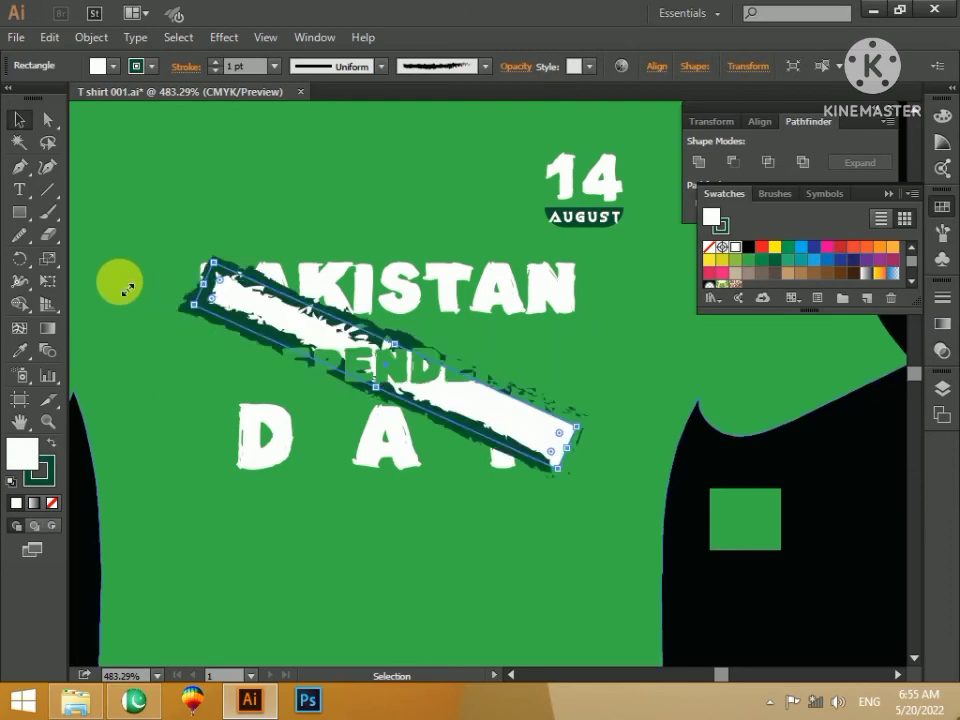
key(ctrl+z)
click(49, 443)
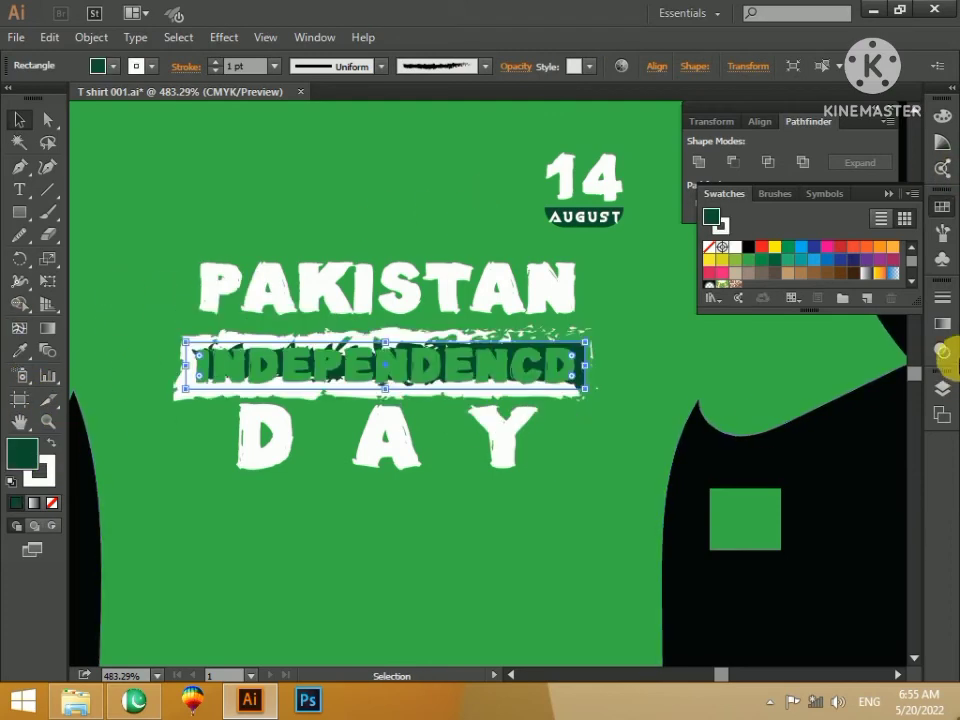
click(742, 250)
click(626, 435)
- Try to recolor the badge behind "AUGUST" by sampling the white brushed banner, and undo it
key(ctrl+minus)
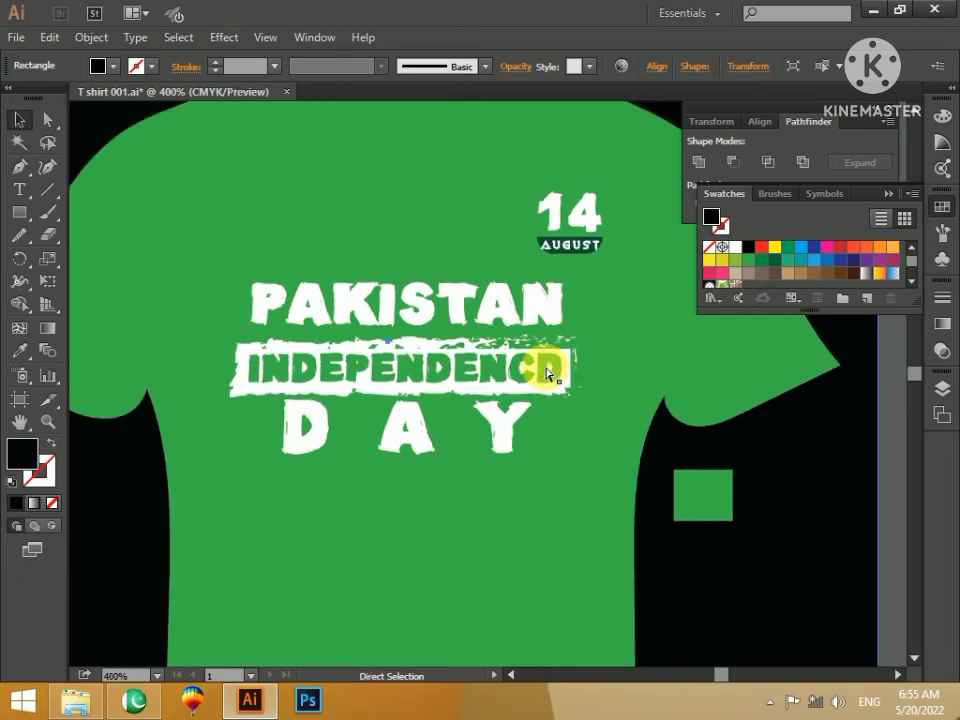
key(ctrl+minus)
key(ctrl+minus)
key(z)
drag(294, 240, 615, 499)
key(a)
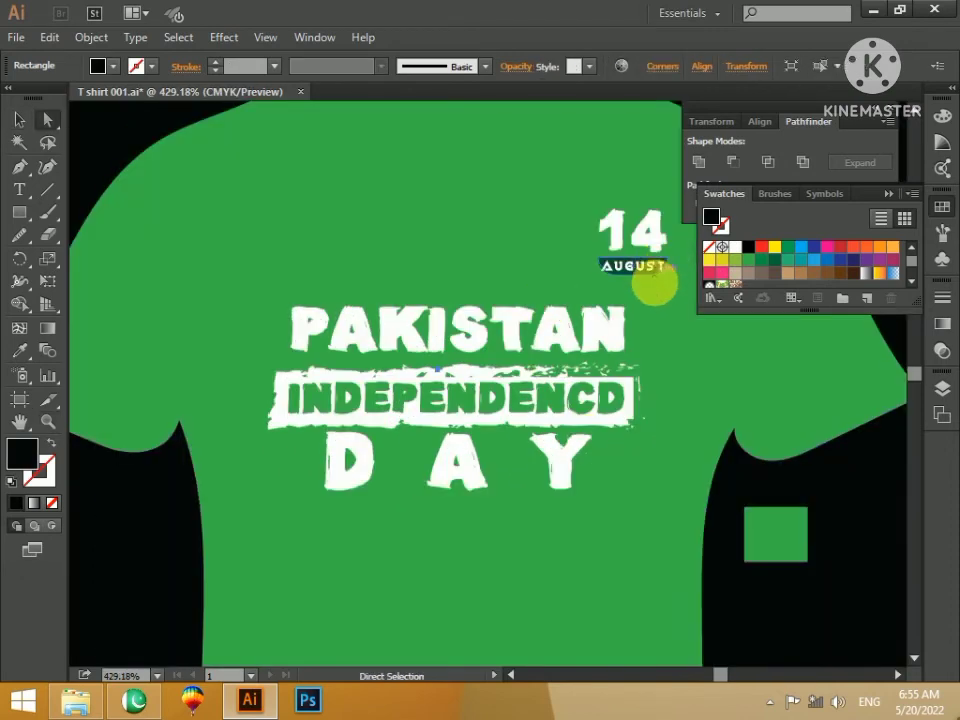
click(648, 285)
key(i)
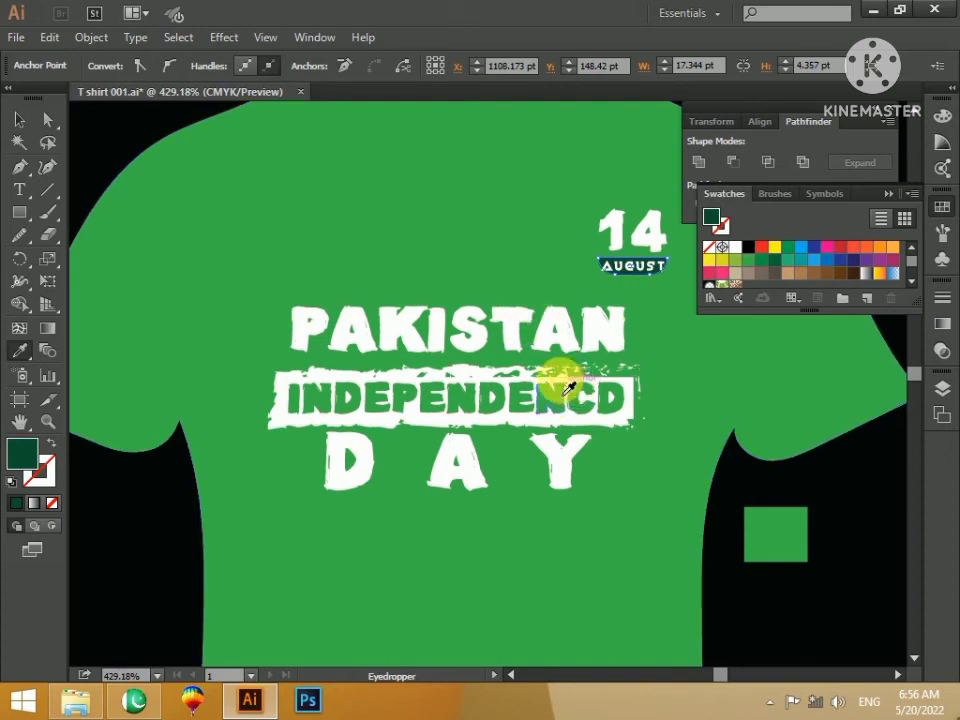
click(518, 375)
key(v)
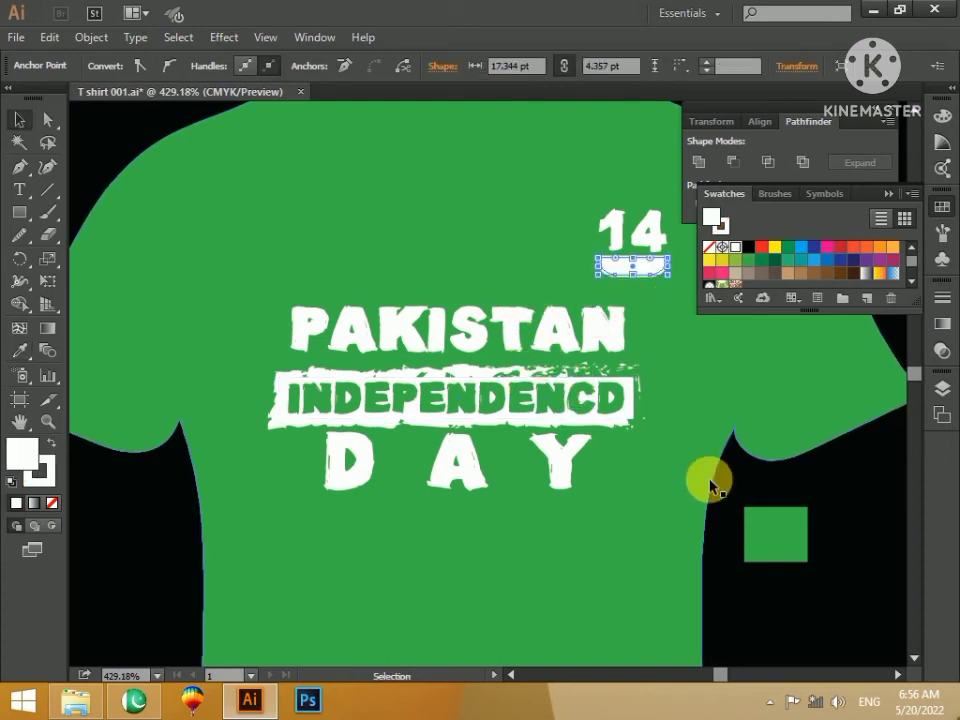
click(740, 470)
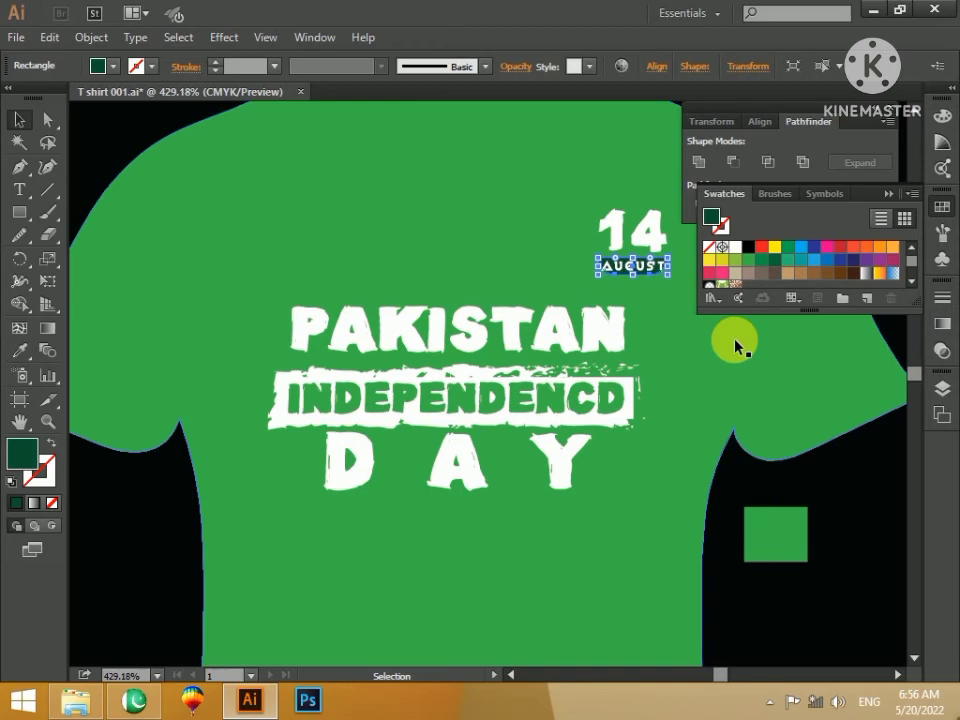
- Fill the badge behind "AUGUST" with White and recolor the "AUGUST" lettering with green sampled from the shirt
click(738, 247)
key(ctrl+y)
click(653, 287)
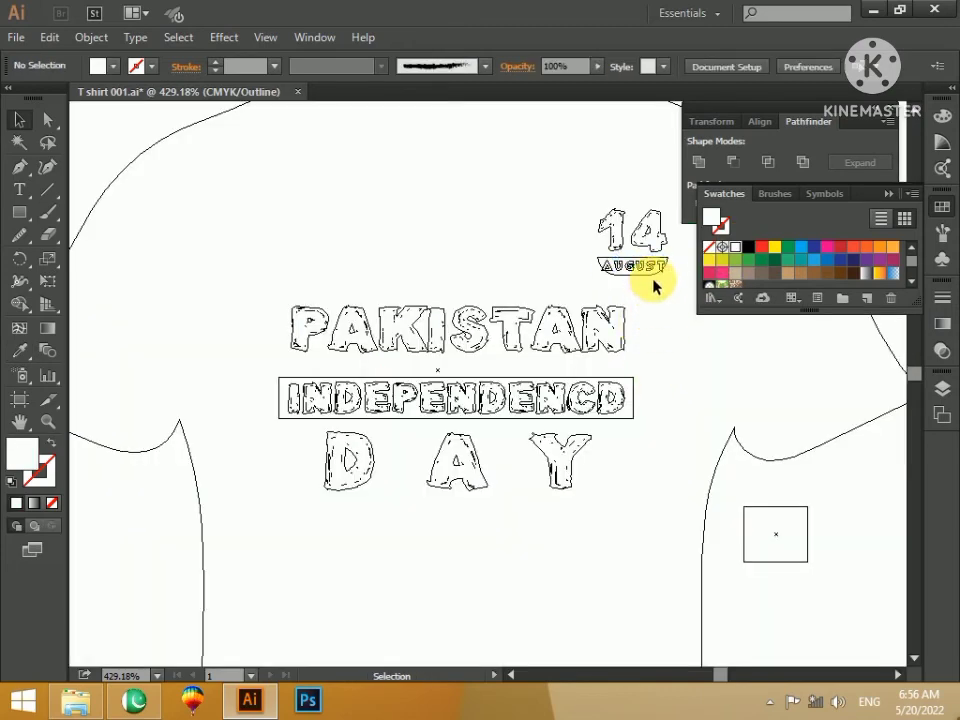
click(651, 270)
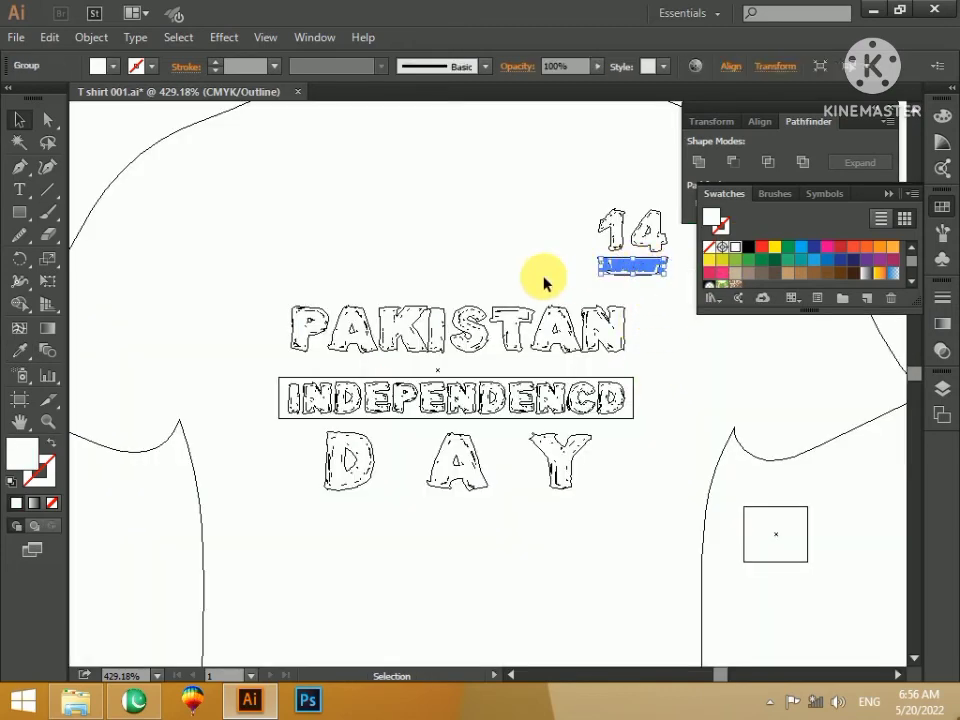
key(ctrl+y)
key(i)
click(496, 251)
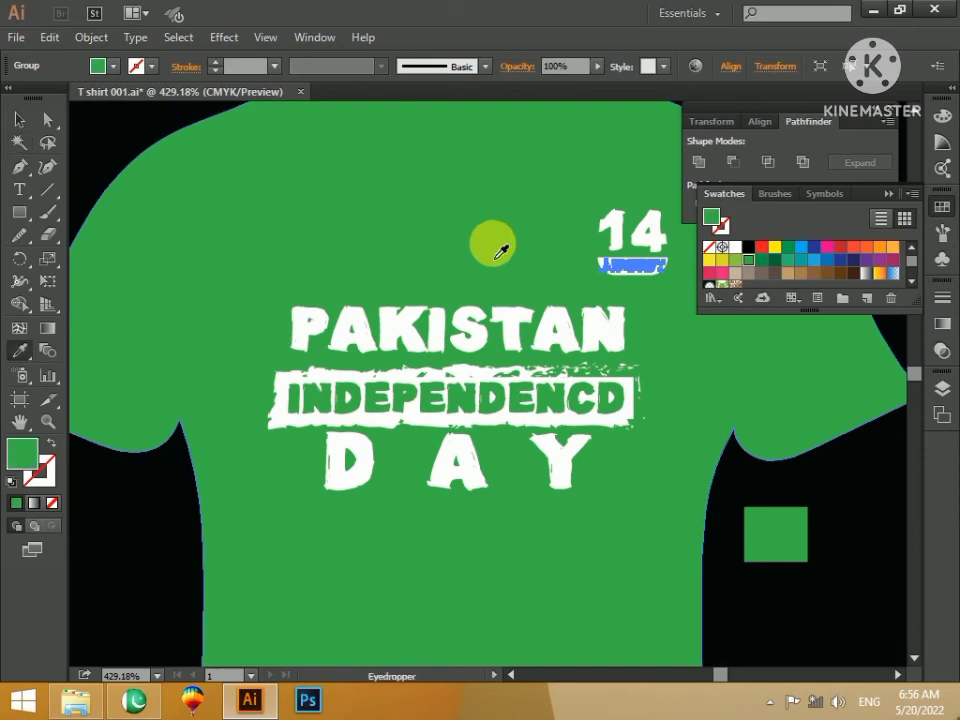
key(v)
click(742, 492)
- Widen the white badge behind "AUGUST" evenly on both sides so the first and last letters fit inside it
key(z)
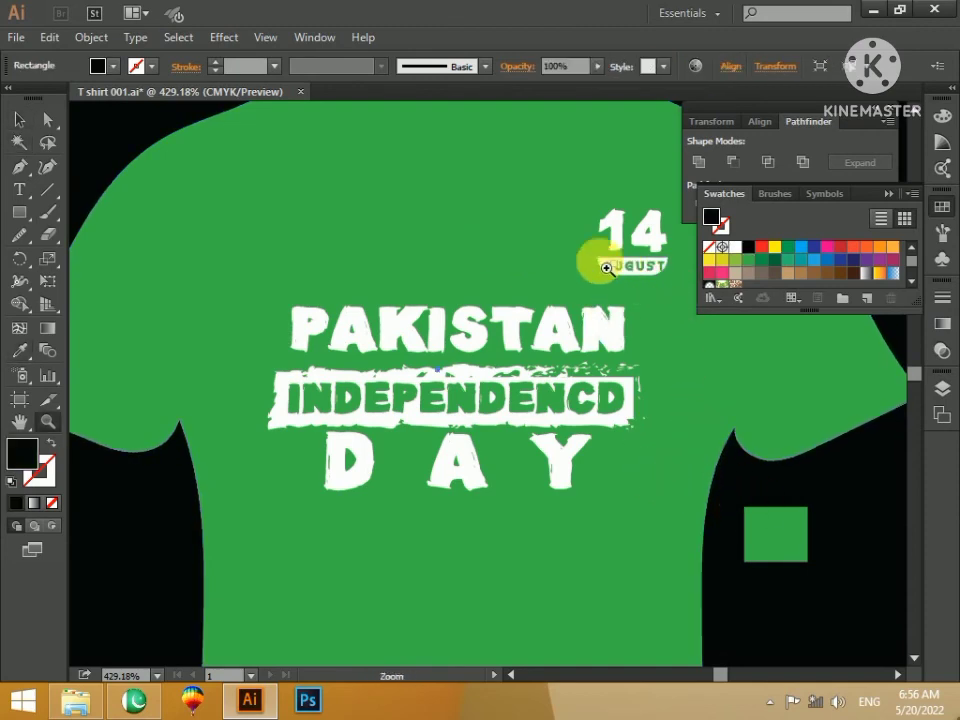
drag(606, 240, 669, 316)
drag(573, 341, 474, 405)
key(v)
click(552, 357)
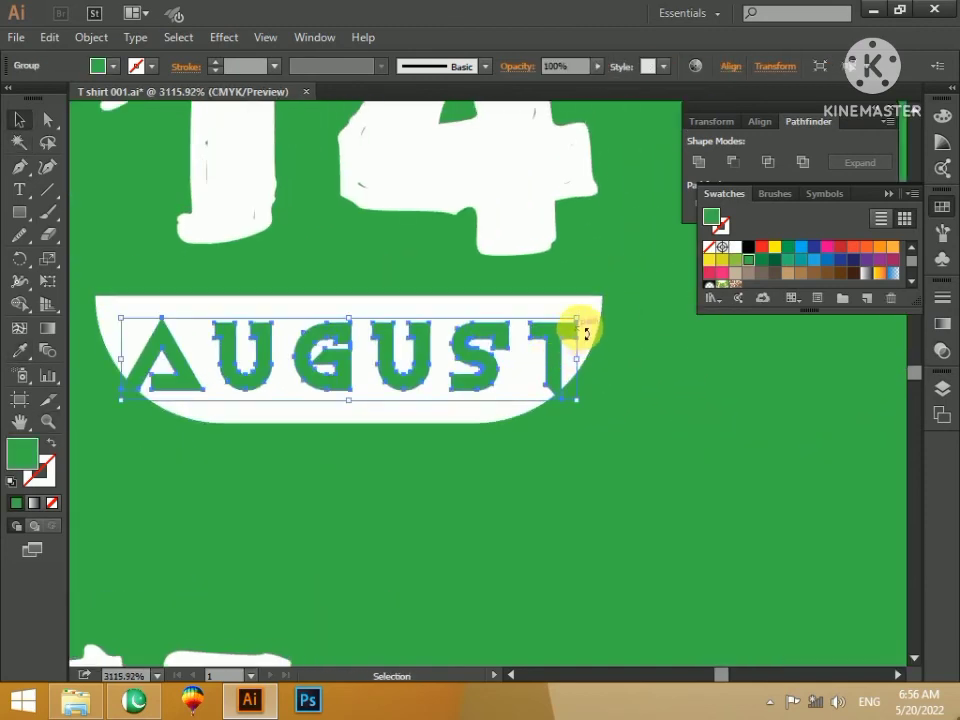
click(604, 340)
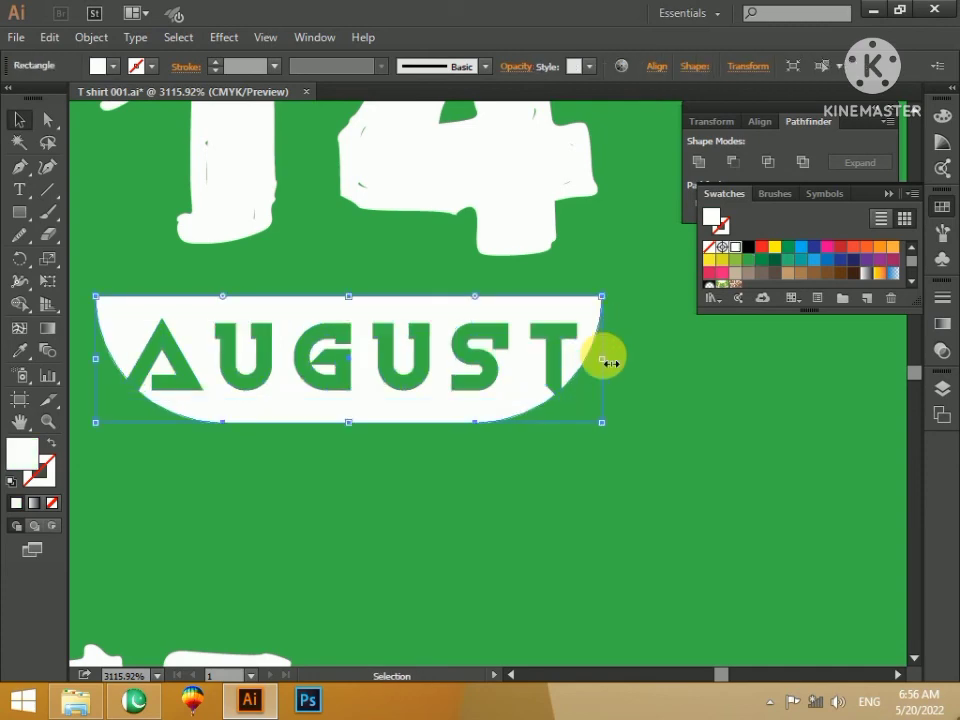
drag(606, 360, 622, 360)
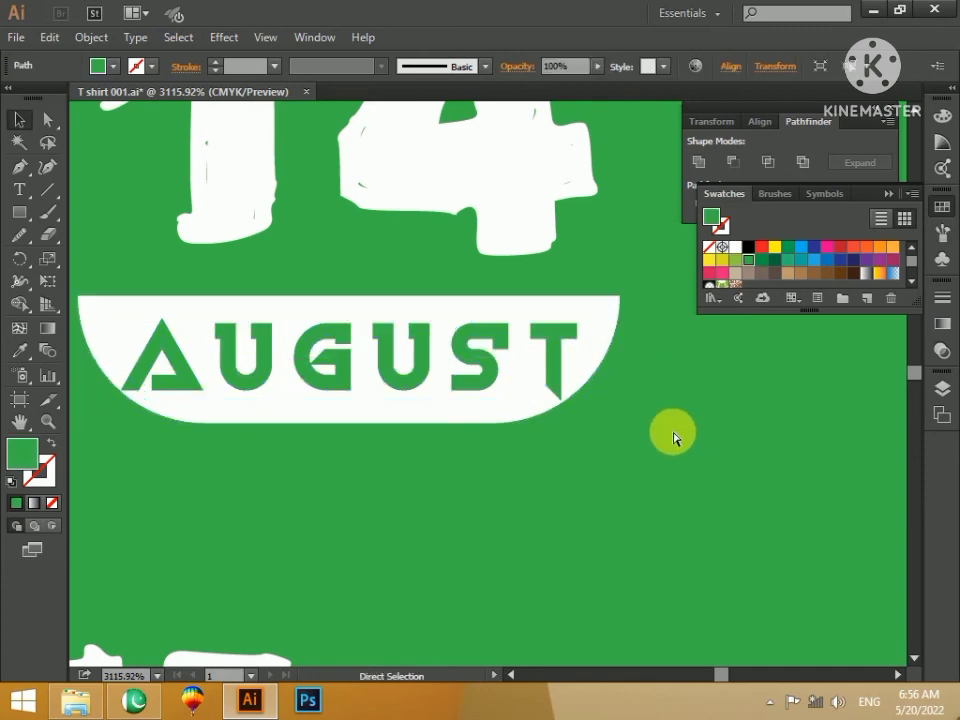
- Select all objects in the shirt's green with the Magic Wand and recolor them with the dark green sampled from the white shirt's print
key(ctrl+minus)
key(ctrl+minus)
key(ctrl+minus)
key(ctrl+minus)
key(ctrl+minus)
key(ctrl+minus)
key(ctrl+minus)
key(ctrl+minus)
key(ctrl+0)
drag(527, 375, 320, 360)
drag(547, 345, 315, 406)
key(z)
drag(219, 116, 560, 384)
drag(620, 336, 442, 317)
key(v)
click(654, 471)
click(19, 142)
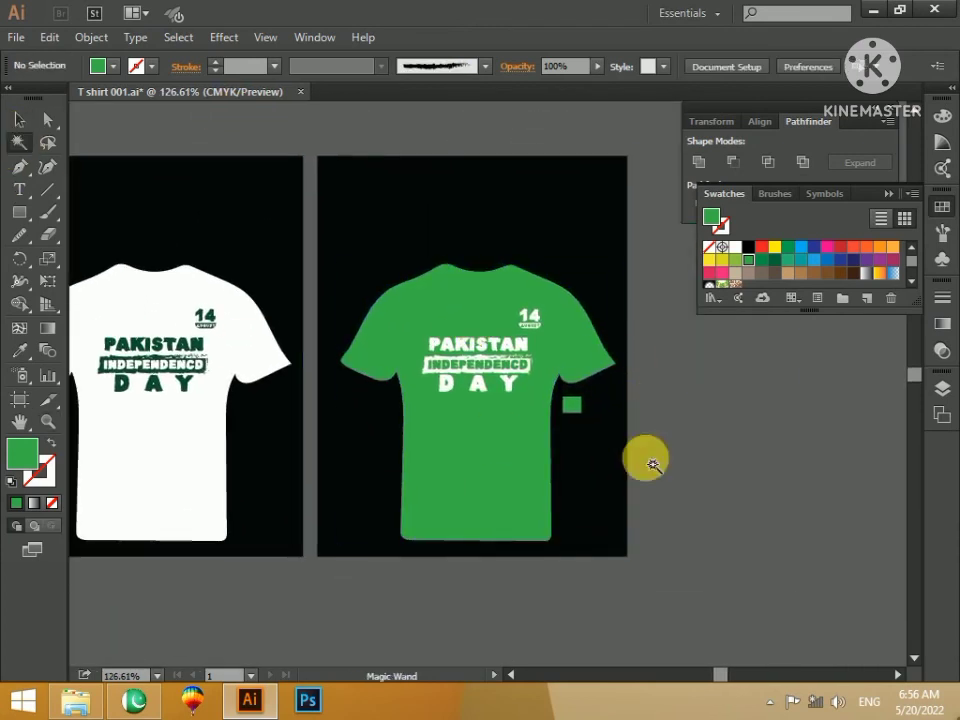
click(469, 312)
key(i)
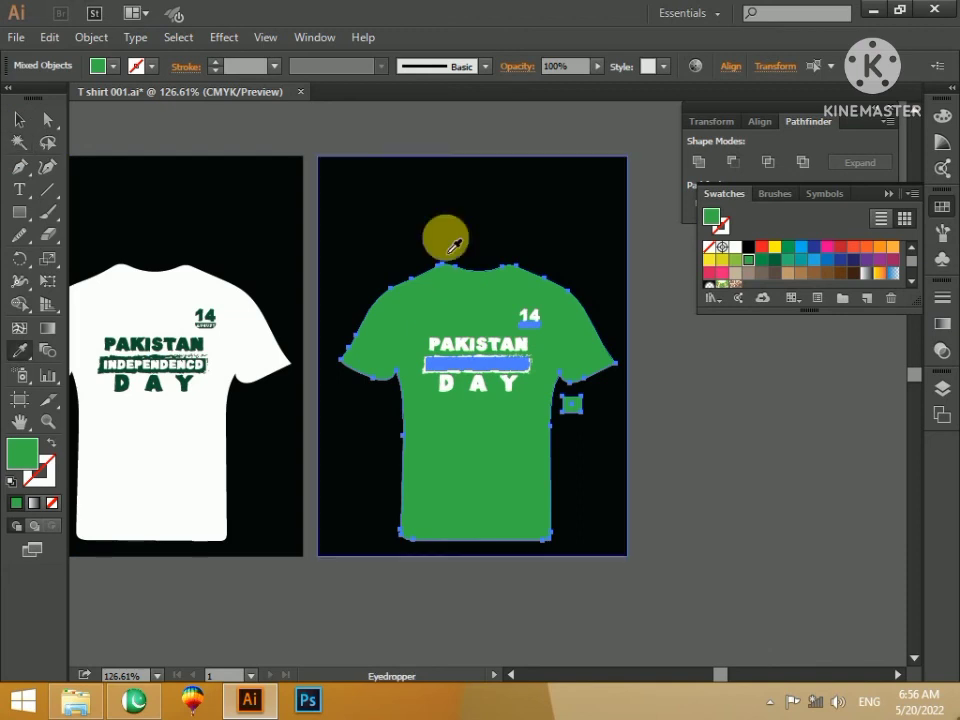
click(221, 354)
key(v)
click(680, 442)
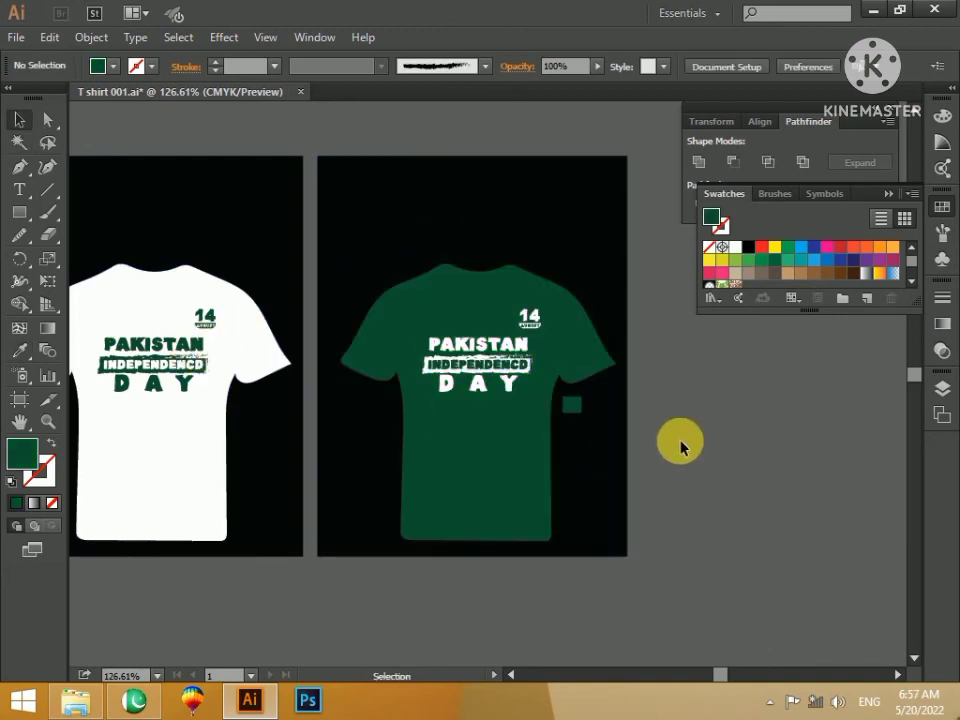
- Delete the small color reference rectangle beside the shirt body
key(z)
drag(372, 269, 601, 438)
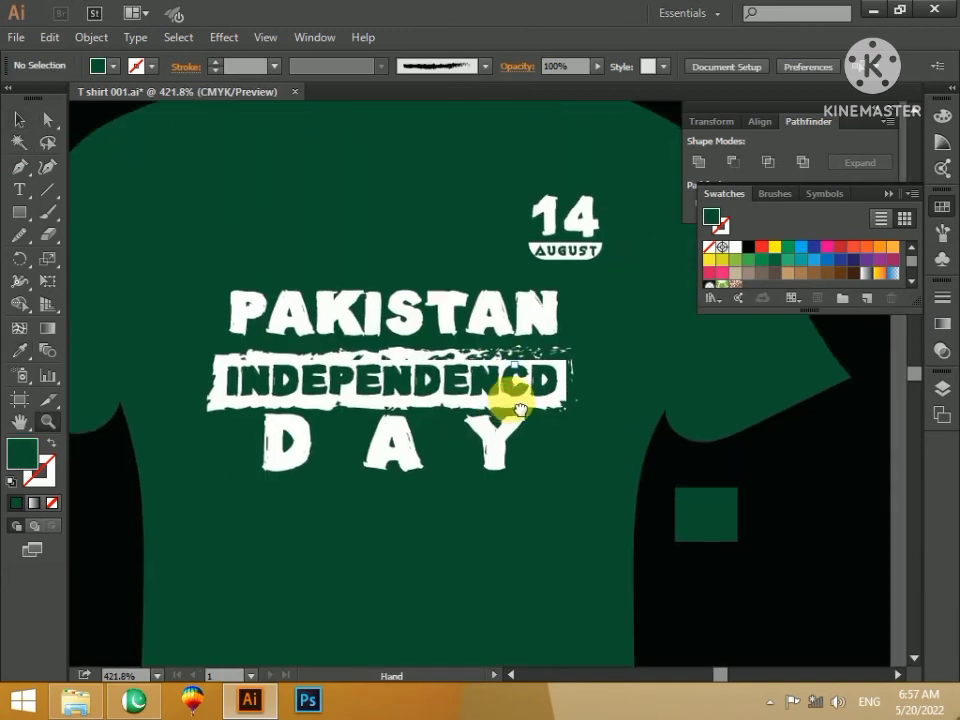
key(v)
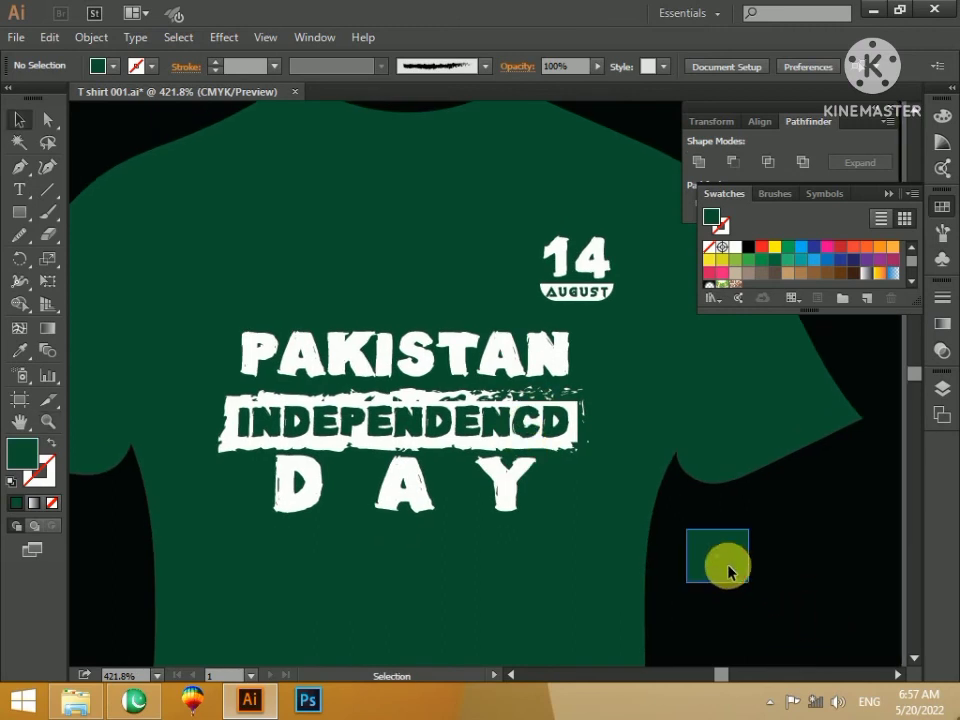
click(729, 565)
key(Delete)
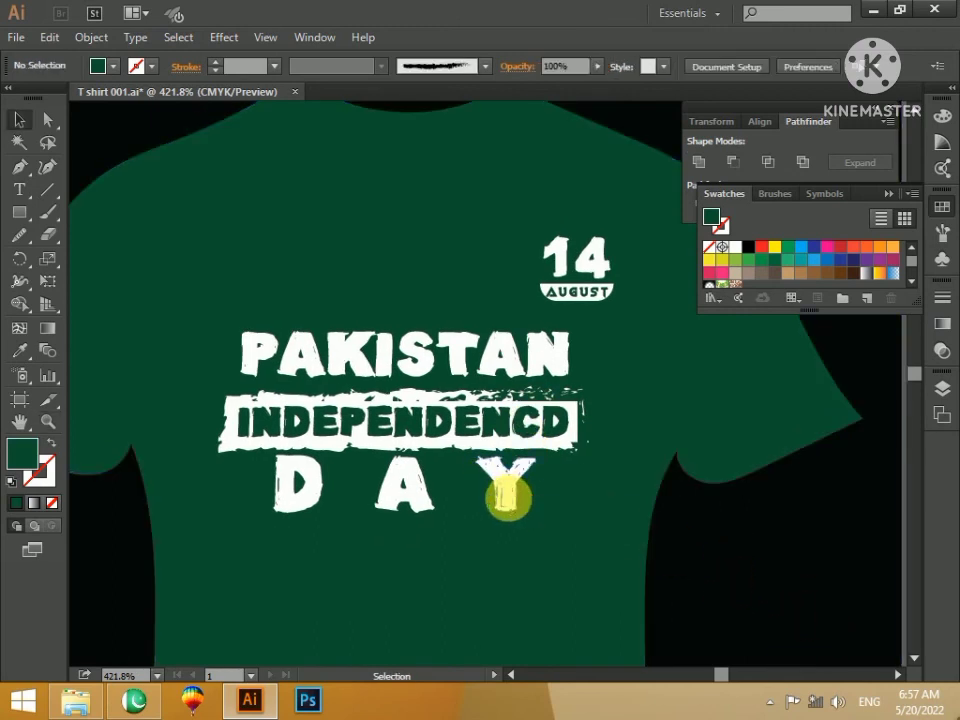
- Select the letters D, A and Y together and move them slightly down, away from the banner
click(505, 492)
shift+click(410, 482)
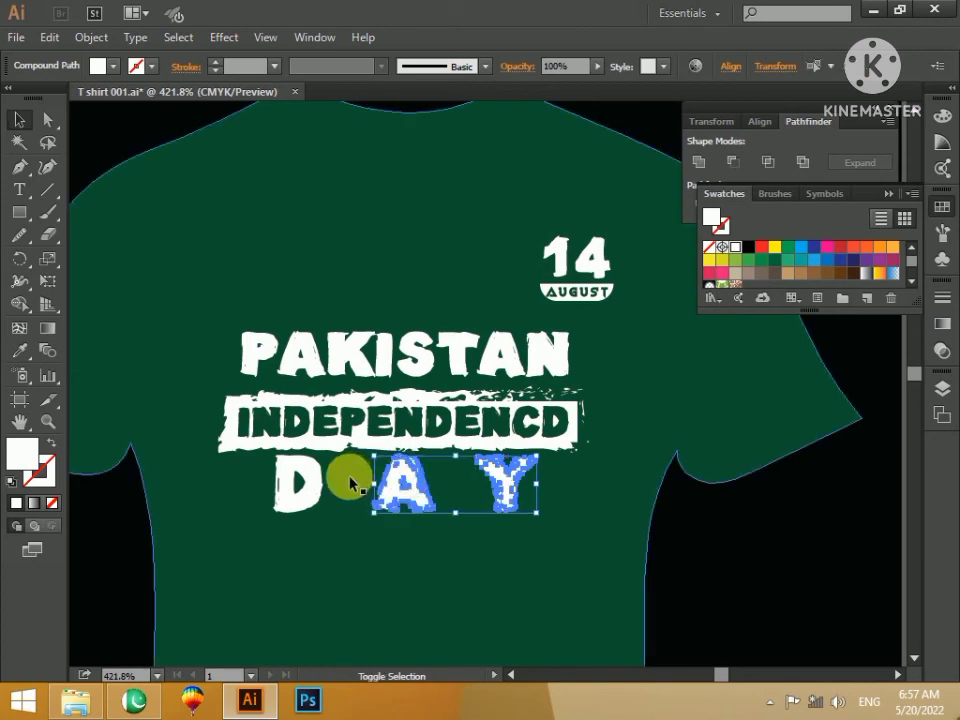
shift+click(305, 472)
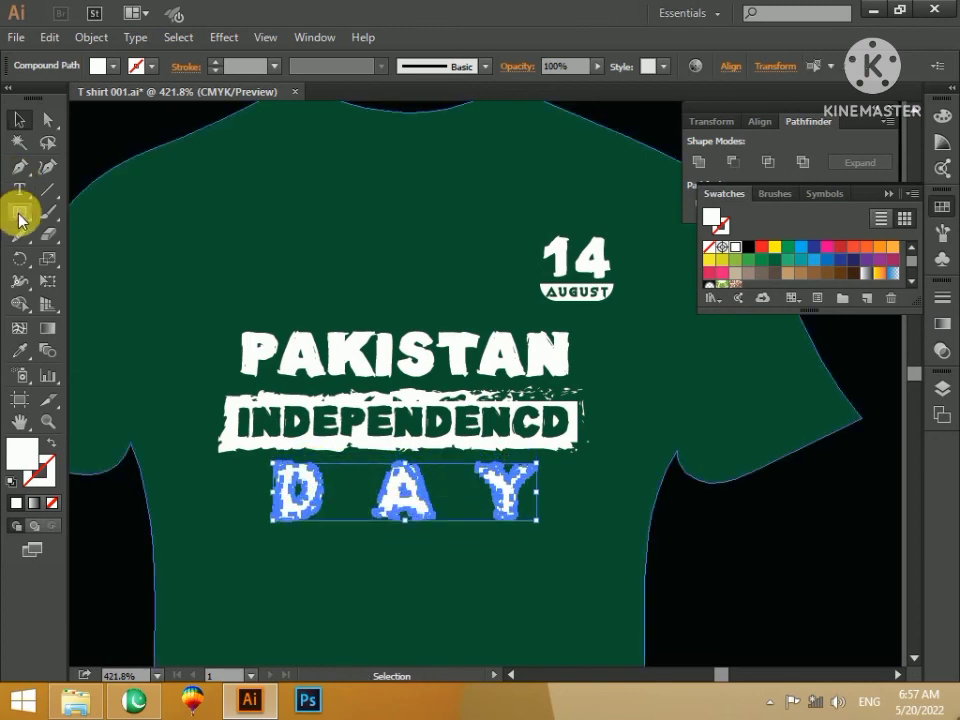
- Draw a small white five-pointed star below the lettering and place one star in each gap between the letters of "DAY"
drag(24, 213, 100, 302)
drag(328, 588, 349, 580)
key(i)
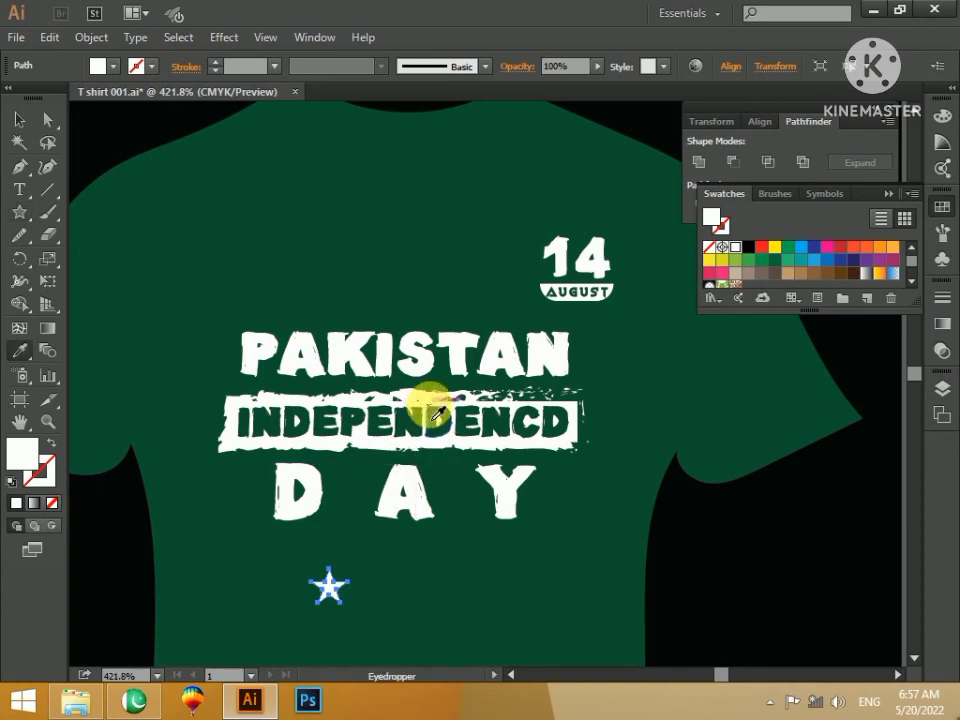
key(v)
click(412, 550)
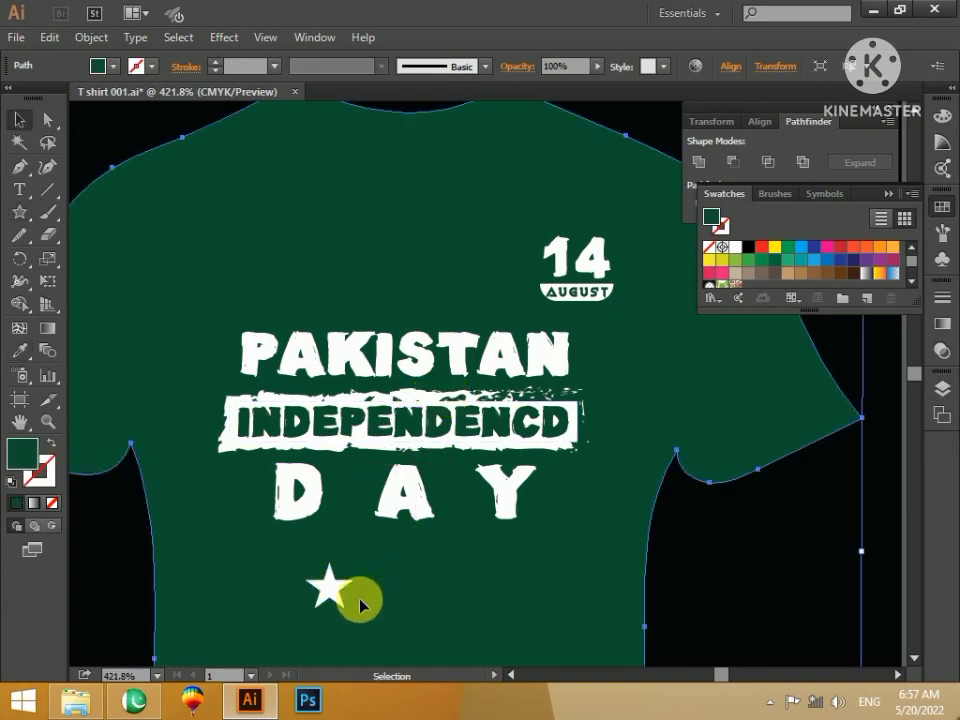
drag(328, 588, 451, 505)
click(703, 527)
- Save the document and deselect everything to show the finished dark green shirt
key(ctrl+minus)
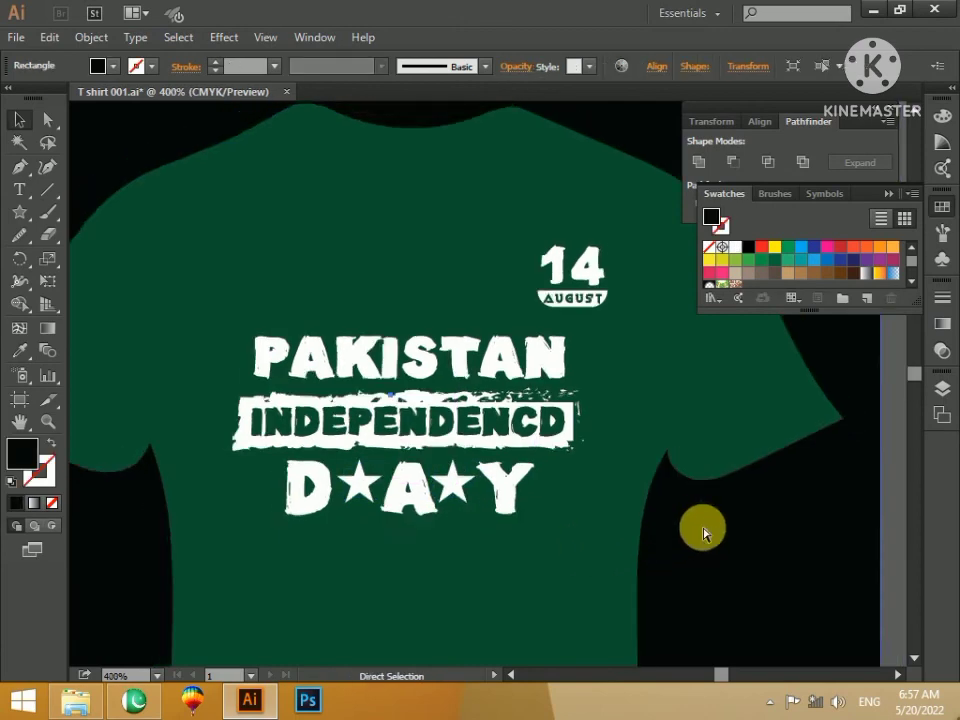
key(ctrl+minus)
key(ctrl+minus)
key(ctrl+minus)
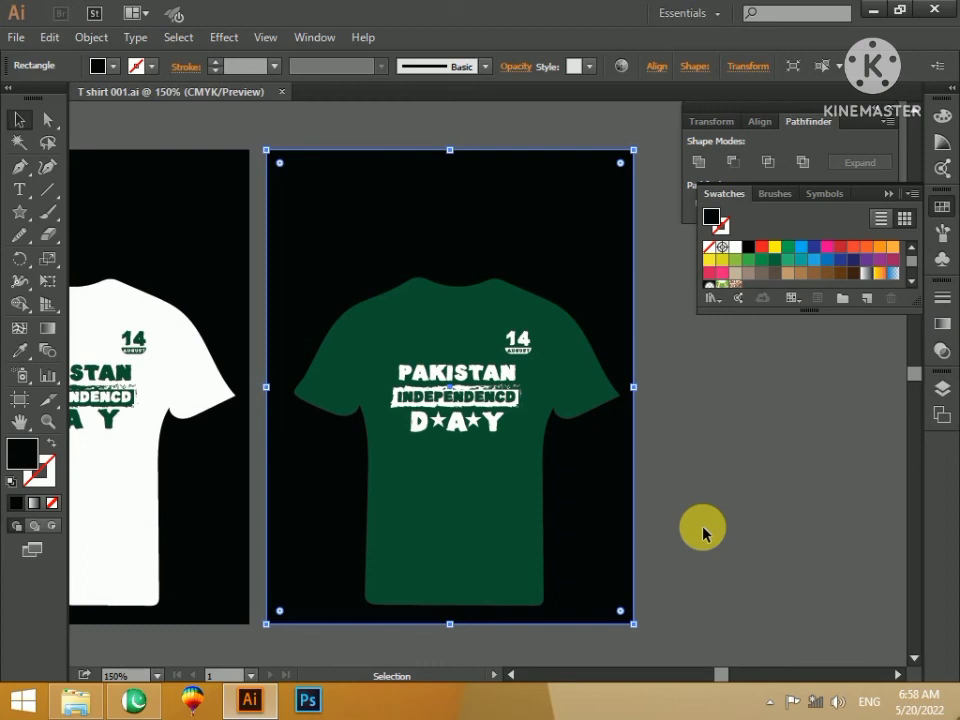
click(563, 142)
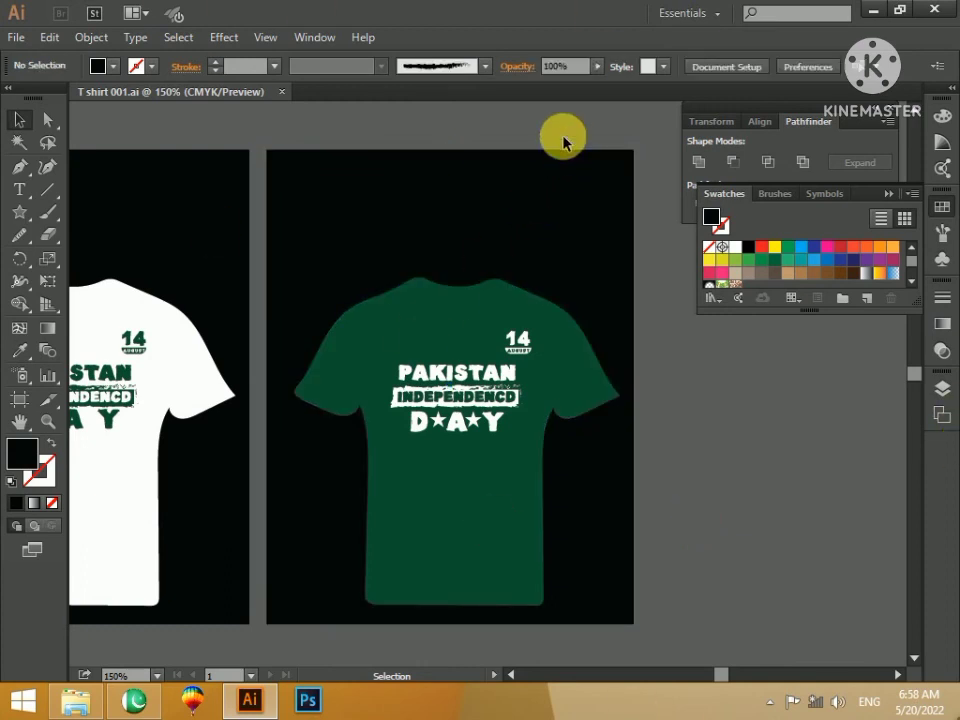